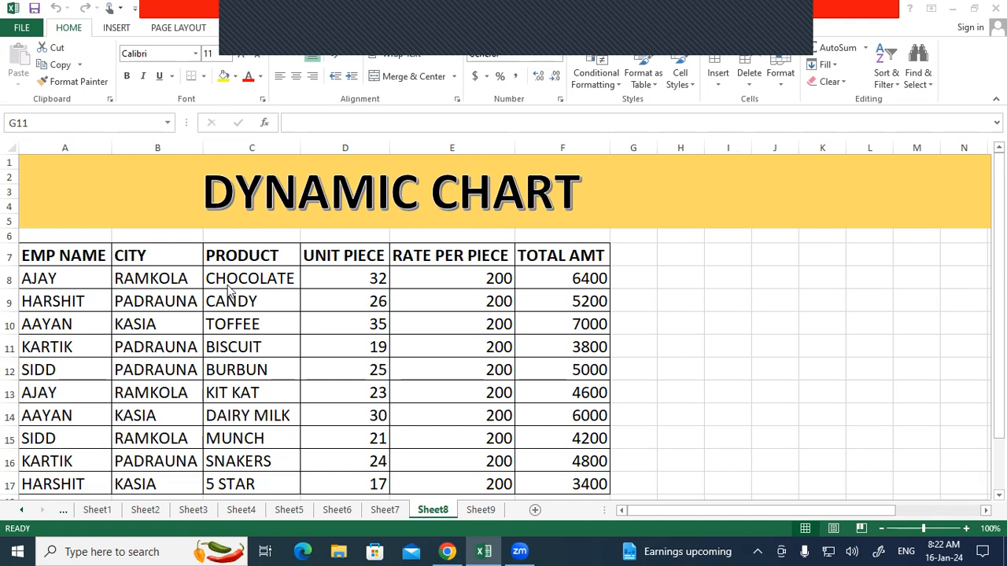
# Step: Select the city column B7:B17, including the CITY header
pyautogui.click(179, 253)
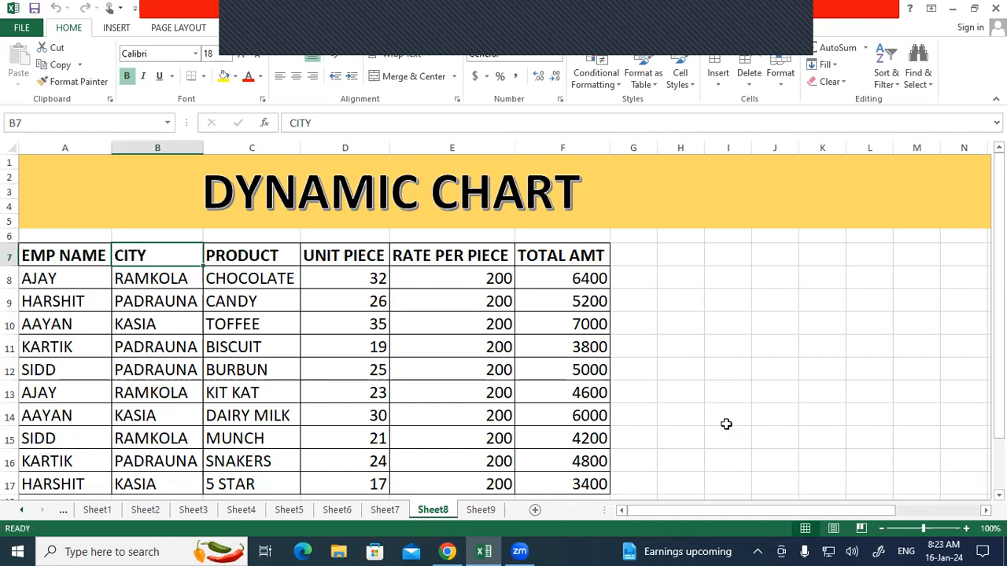
pyautogui.scroll(-1, 726, 424)
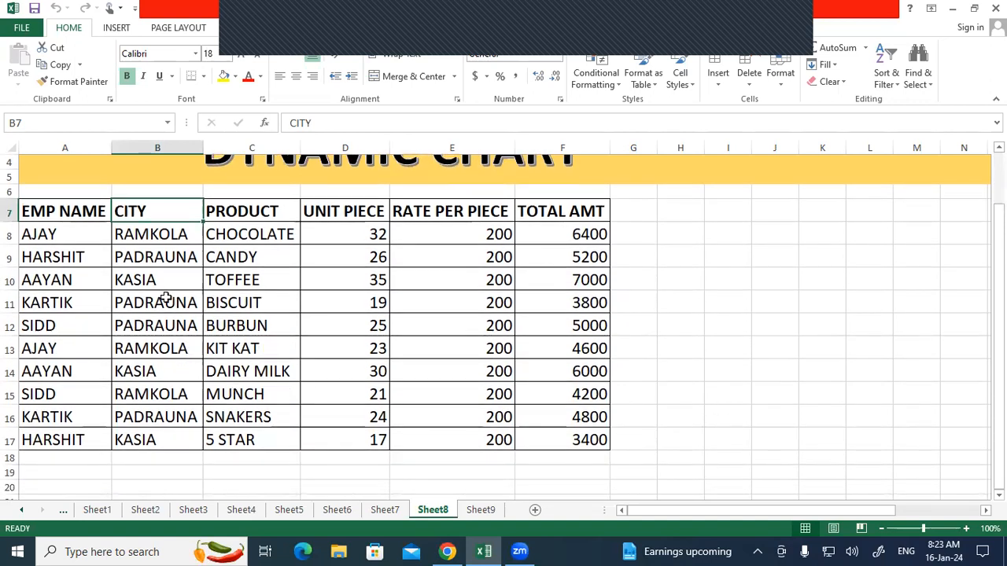
pyautogui.click(143, 280)
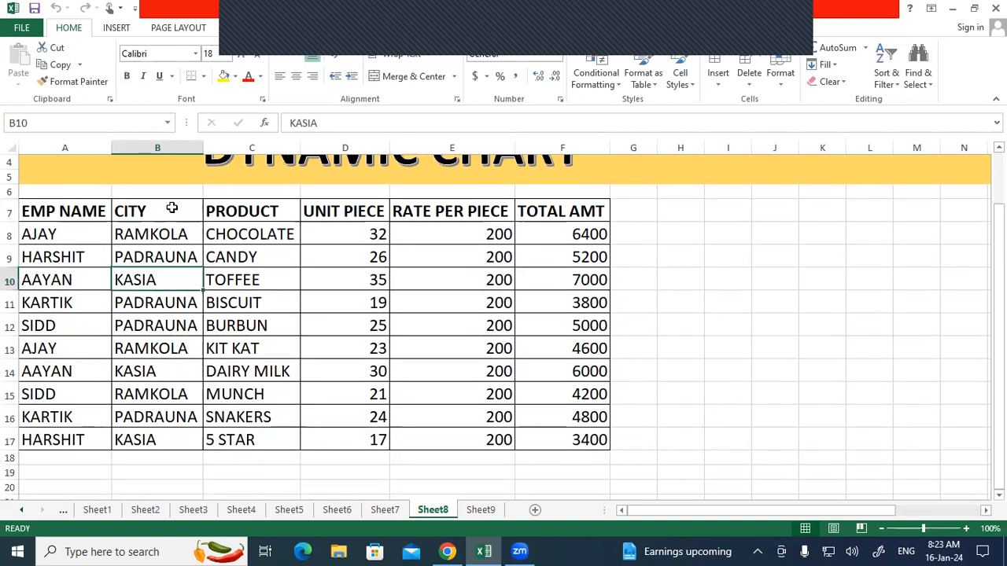
pyautogui.click(170, 220)
pyautogui.moveTo(170, 219); pyautogui.dragTo(150, 440)
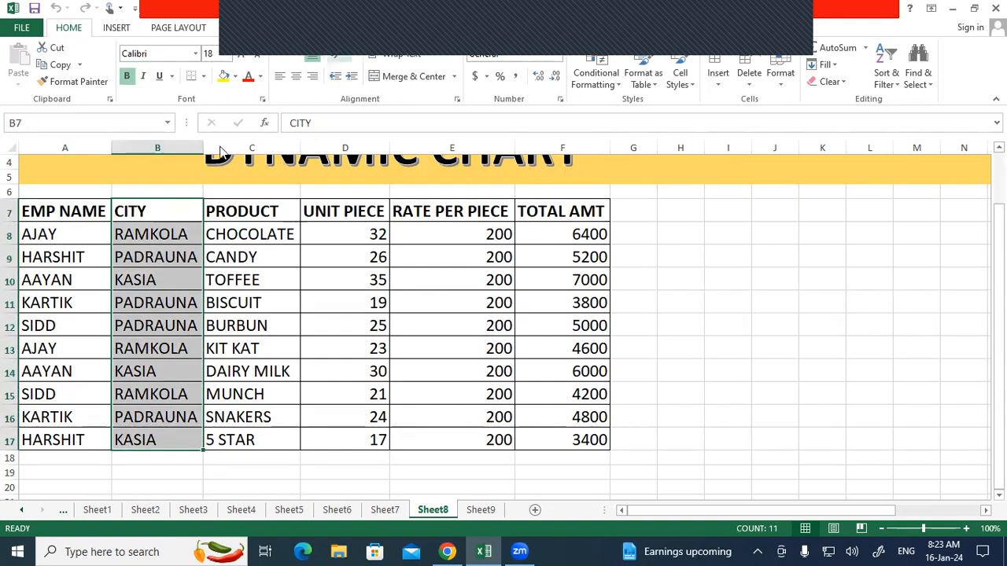
# Step: Run Advanced Filter with Unique records only, copying the cities to C20
pyautogui.click(311, 30)
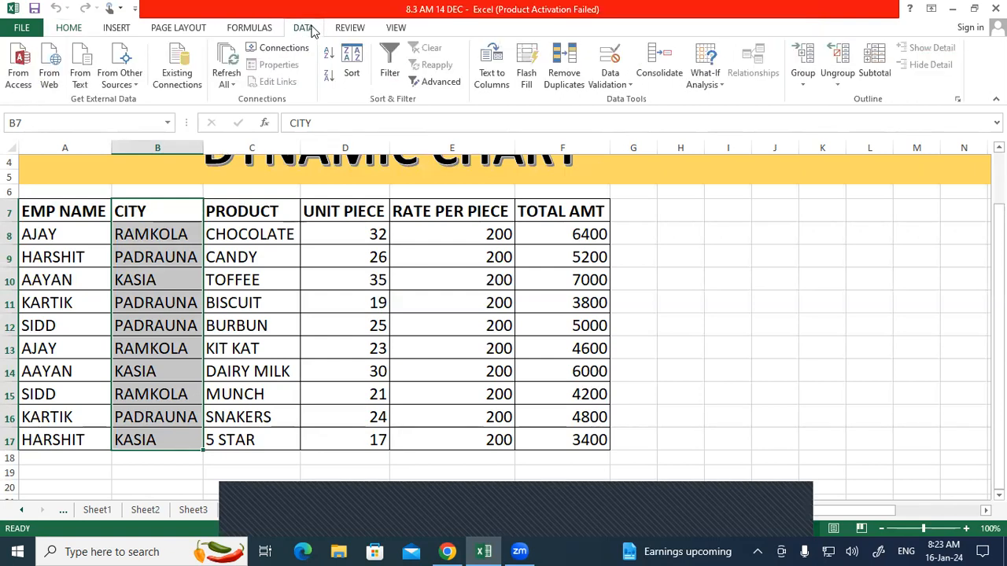
pyautogui.click(435, 82)
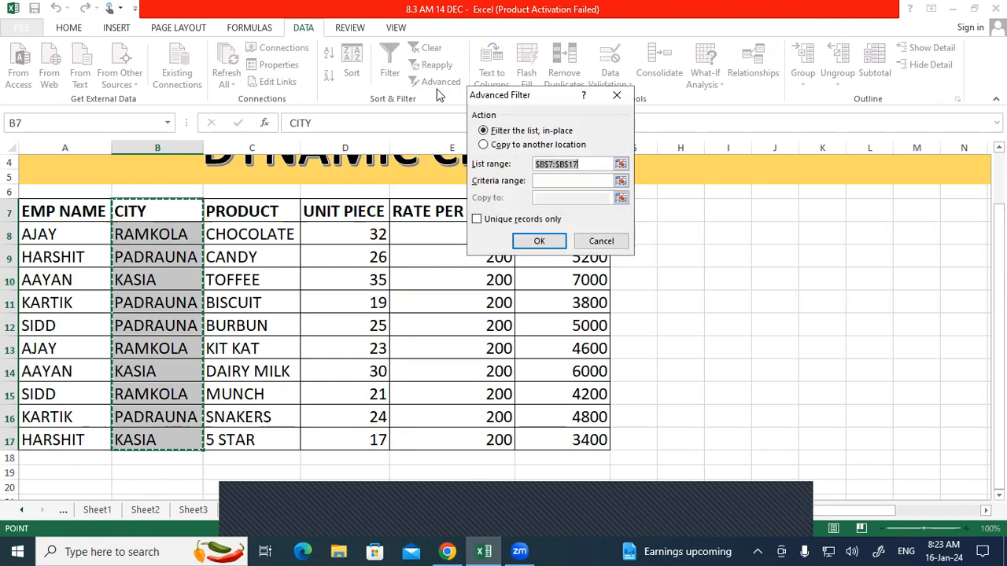
pyautogui.click(483, 145)
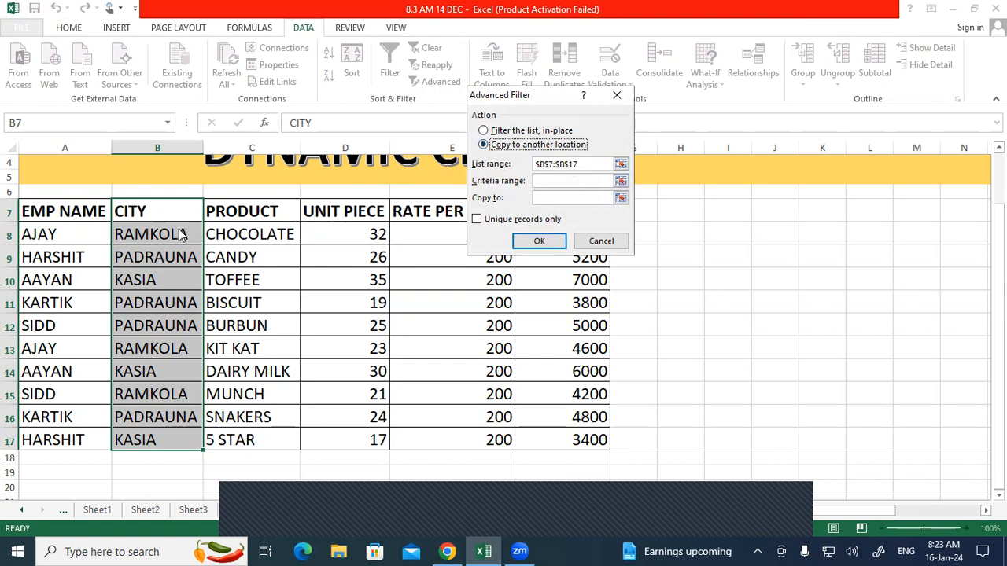
pyautogui.click(569, 198)
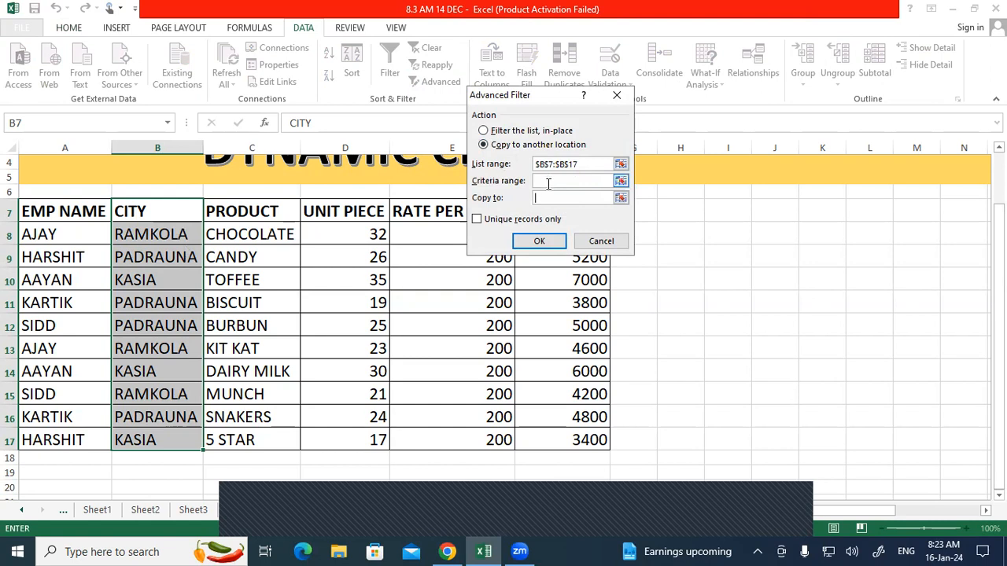
pyautogui.click(208, 483)
pyautogui.click(476, 221)
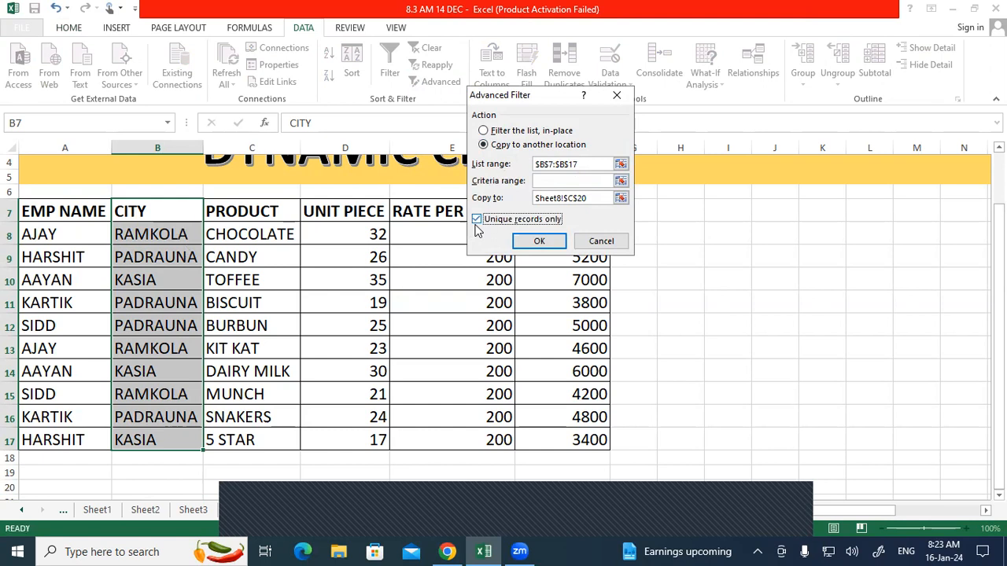
pyautogui.click(539, 241)
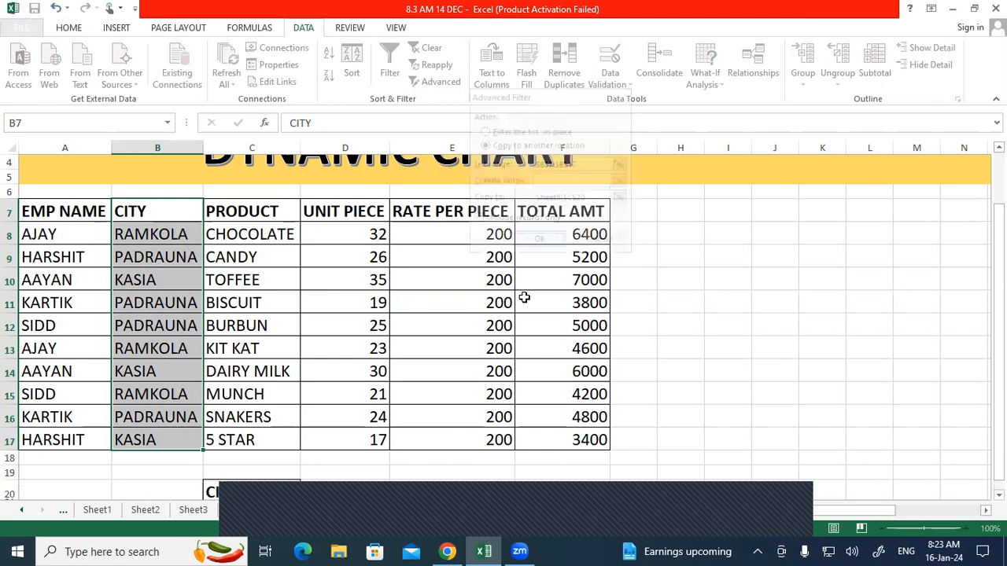
pyautogui.scroll(-2, 524, 298)
pyautogui.scroll(-2, 524, 297)
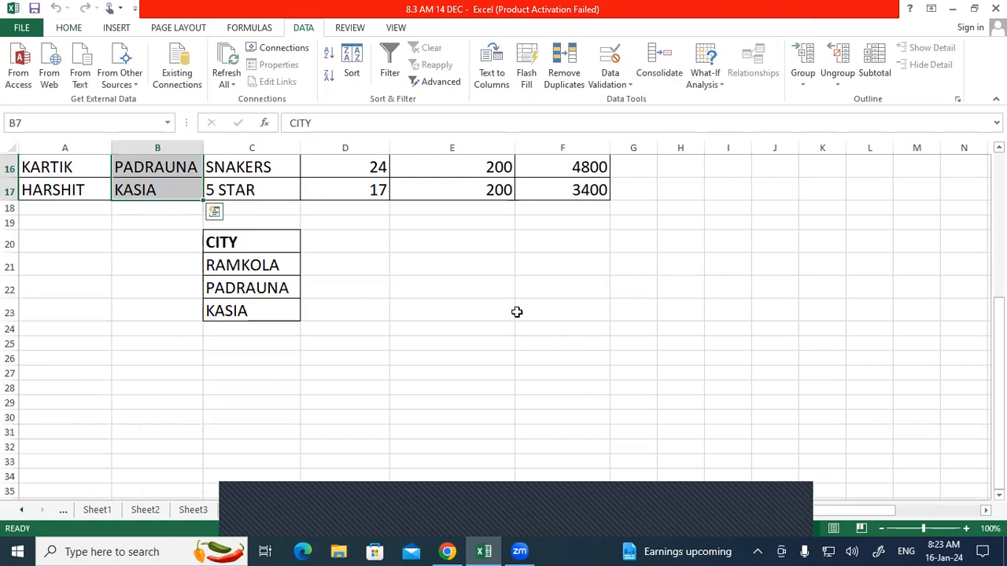
pyautogui.scroll(4, 514, 318)
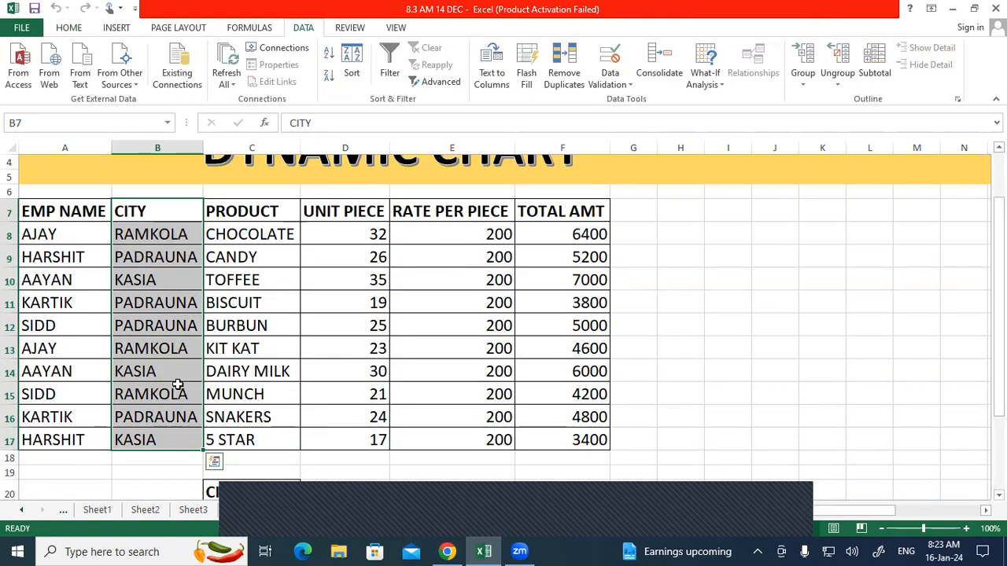
pyautogui.scroll(-4, 184, 410)
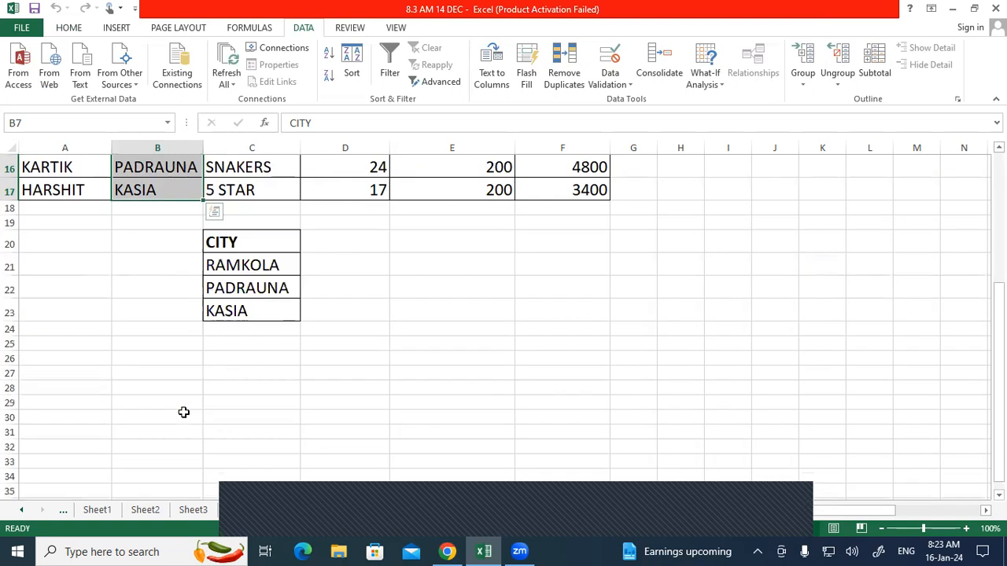
pyautogui.click(238, 265)
pyautogui.moveTo(239, 299); pyautogui.dragTo(239, 303)
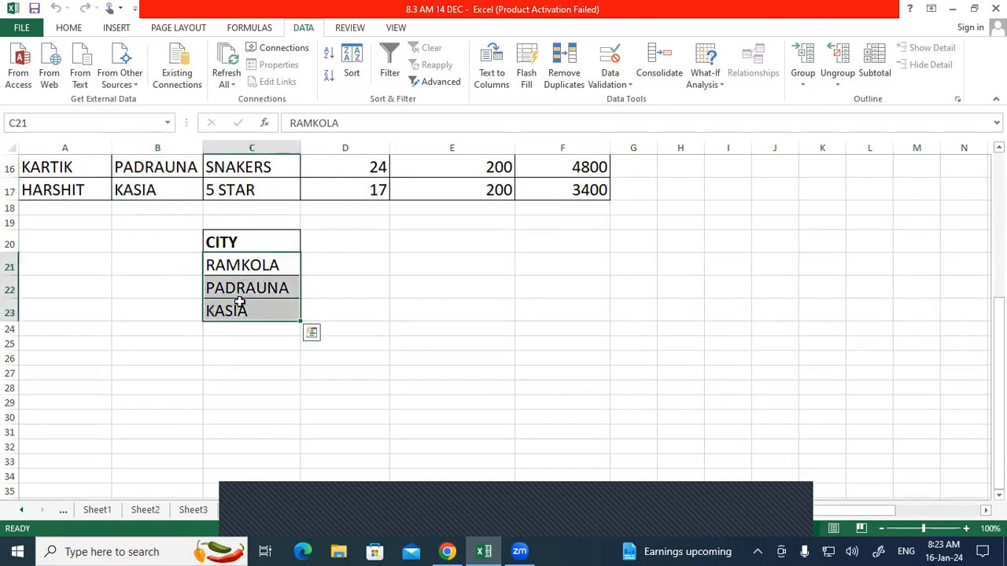
pyautogui.scroll(5, 241, 300)
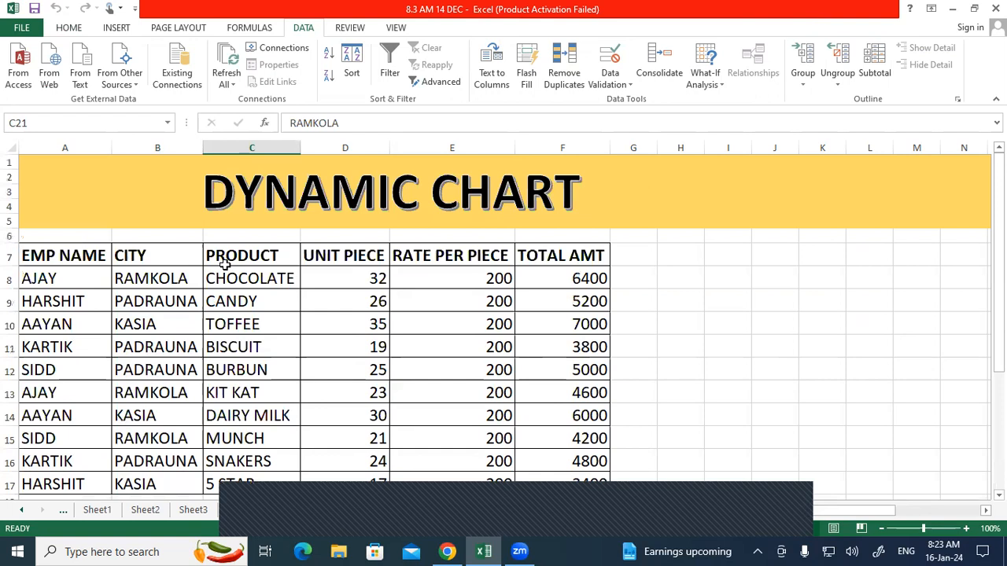
pyautogui.scroll(-1, 224, 265)
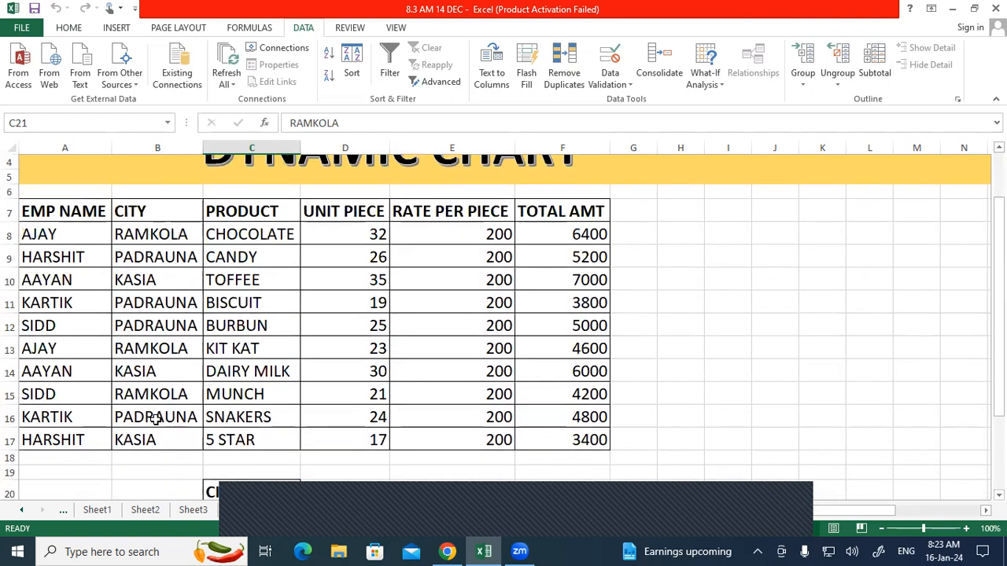
pyautogui.moveTo(150, 211); pyautogui.dragTo(162, 435)
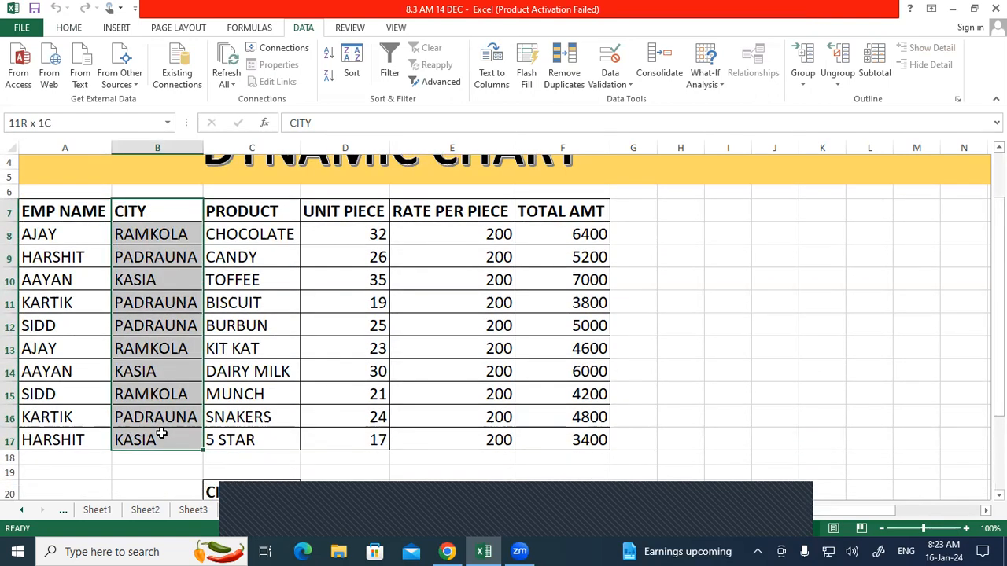
pyautogui.click(154, 233)
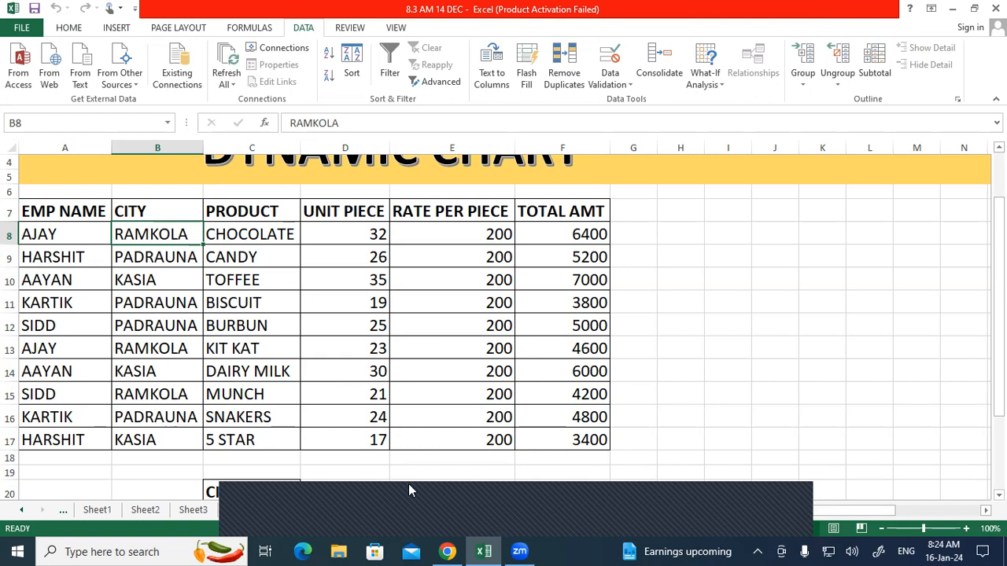
pyautogui.scroll(-1, 395, 249)
pyautogui.click(336, 254)
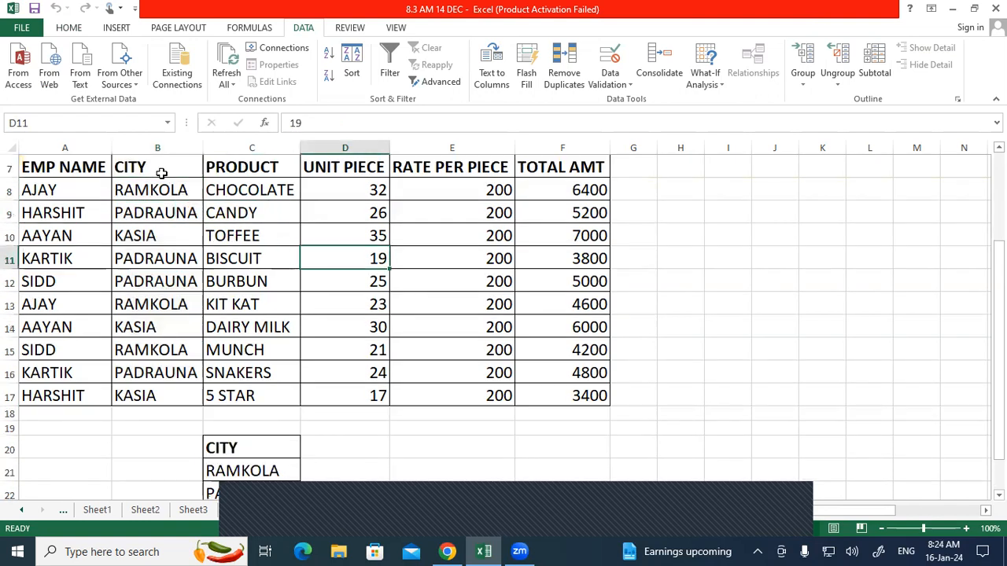
pyautogui.moveTo(165, 192); pyautogui.dragTo(149, 393)
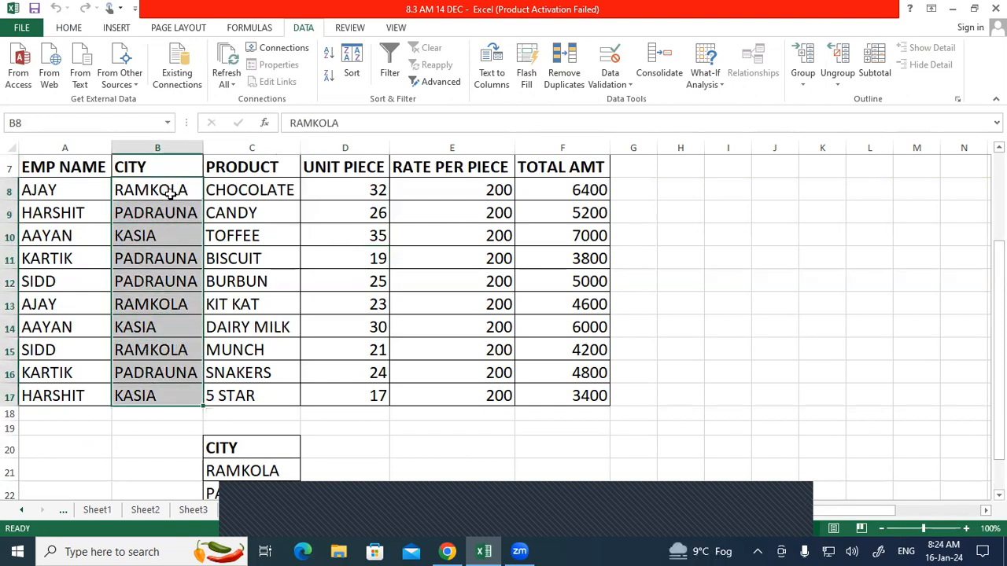
pyautogui.click(431, 81)
pyautogui.click(494, 146)
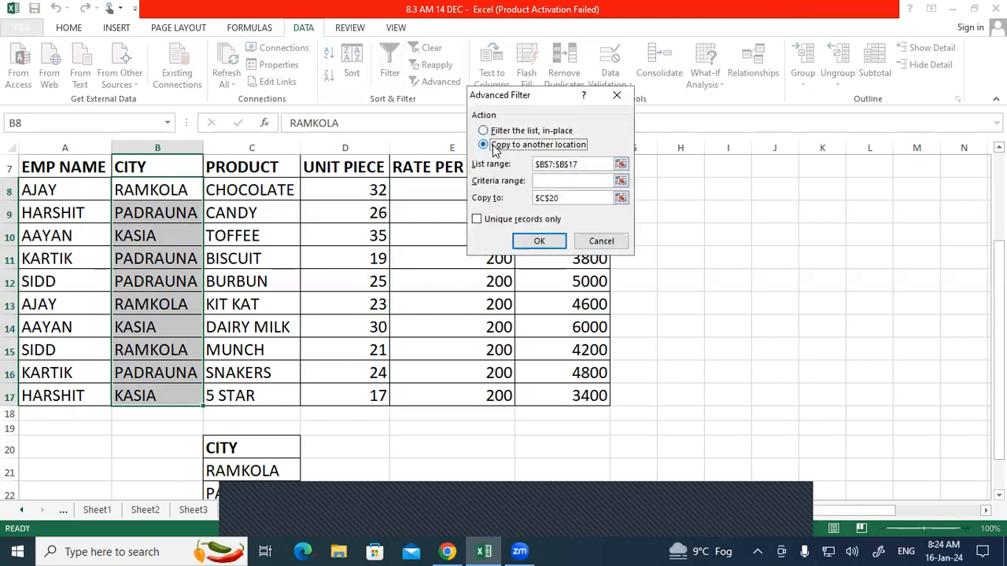
pyautogui.click(585, 197)
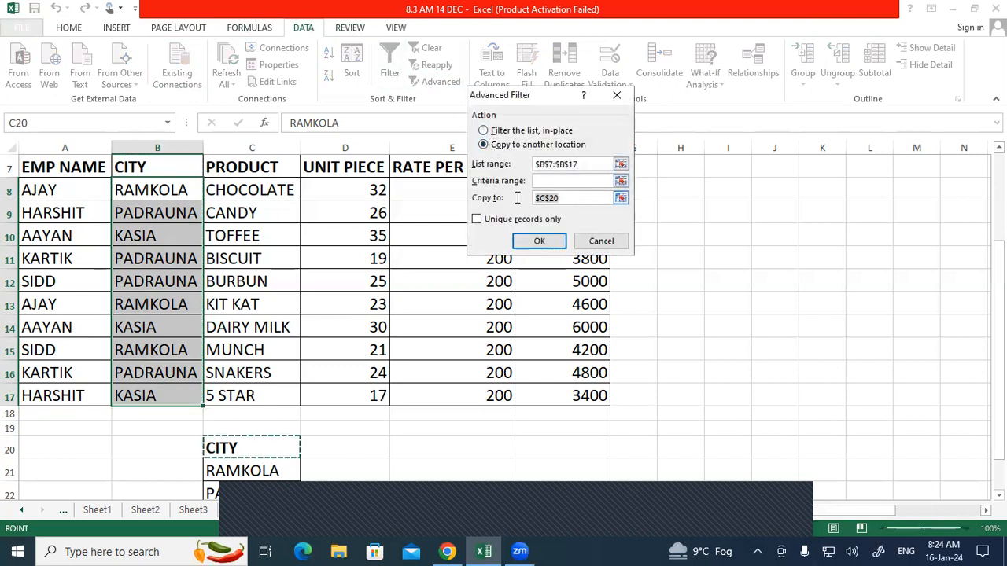
pyautogui.click(134, 446)
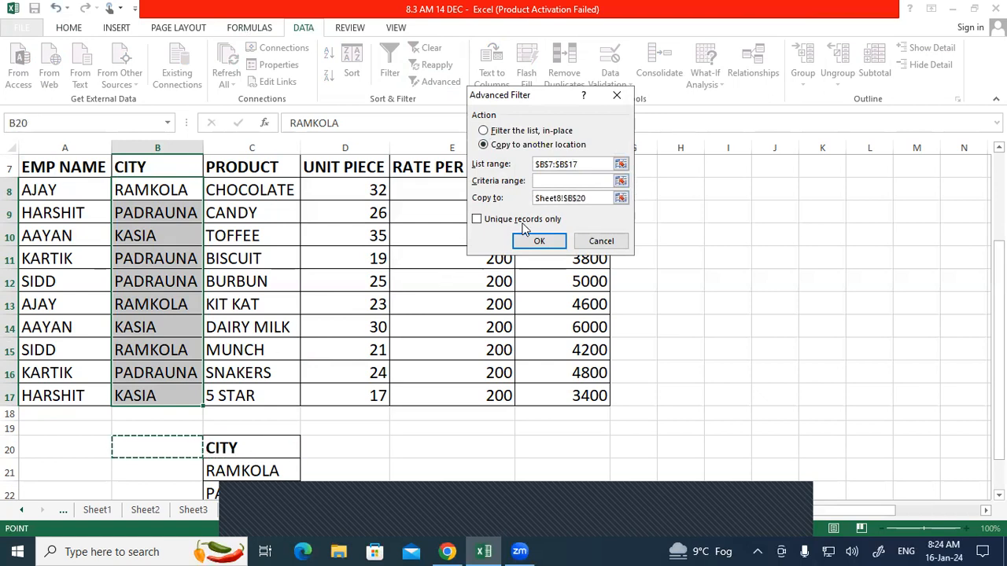
pyautogui.click(479, 220)
pyautogui.click(521, 237)
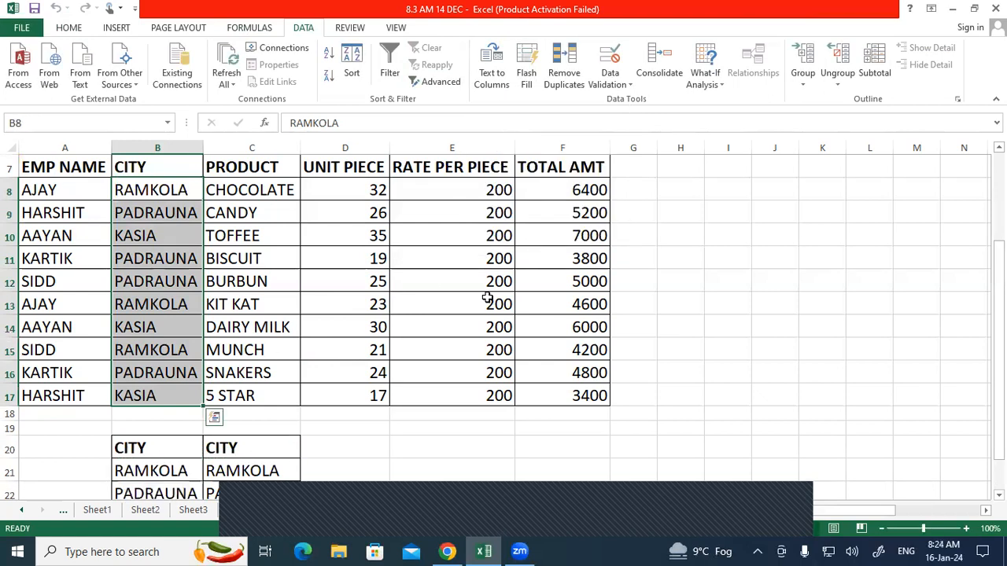
pyautogui.scroll(-2, 488, 296)
pyautogui.scroll(1, 488, 297)
pyautogui.scroll(2, 429, 353)
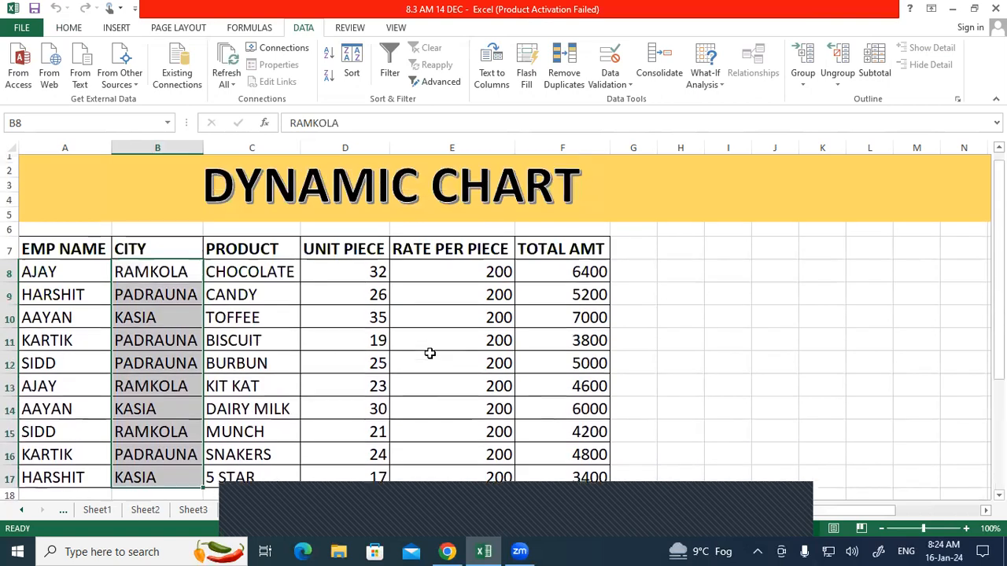
pyautogui.scroll(-2, 427, 353)
pyautogui.click(423, 416)
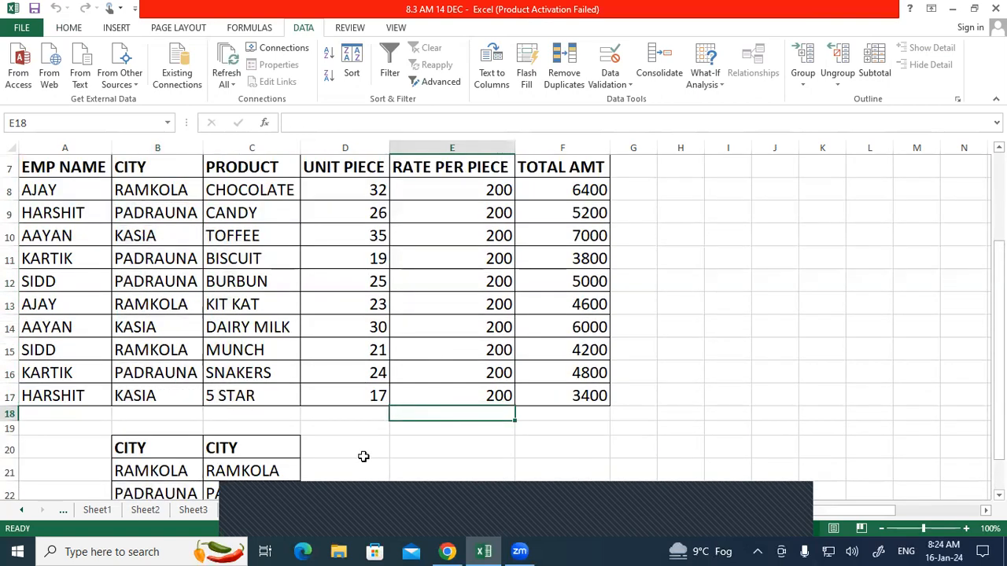
pyautogui.scroll(-1, 299, 441)
pyautogui.moveTo(160, 380); pyautogui.dragTo(166, 445)
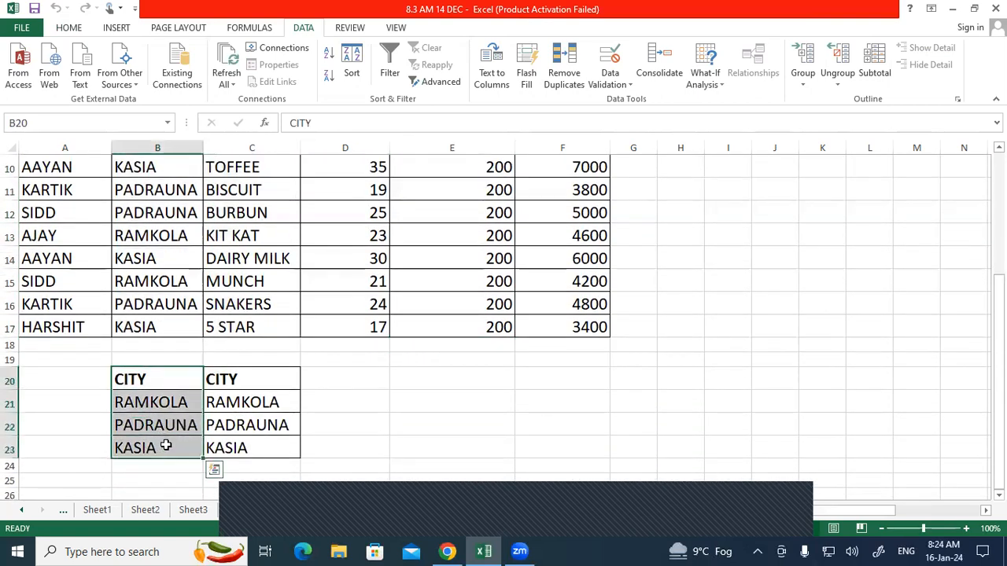
pyautogui.press('Delete')
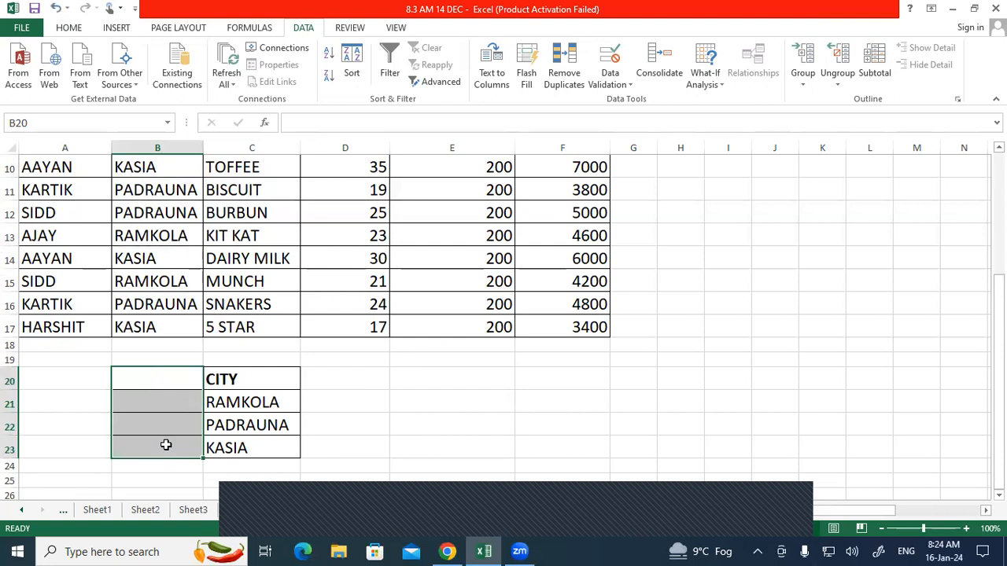
# Step: Run Advanced Filter on list range B8:B17 with Unique records only, copying to B20
pyautogui.click(346, 398)
pyautogui.scroll(3, 346, 378)
pyautogui.click(452, 86)
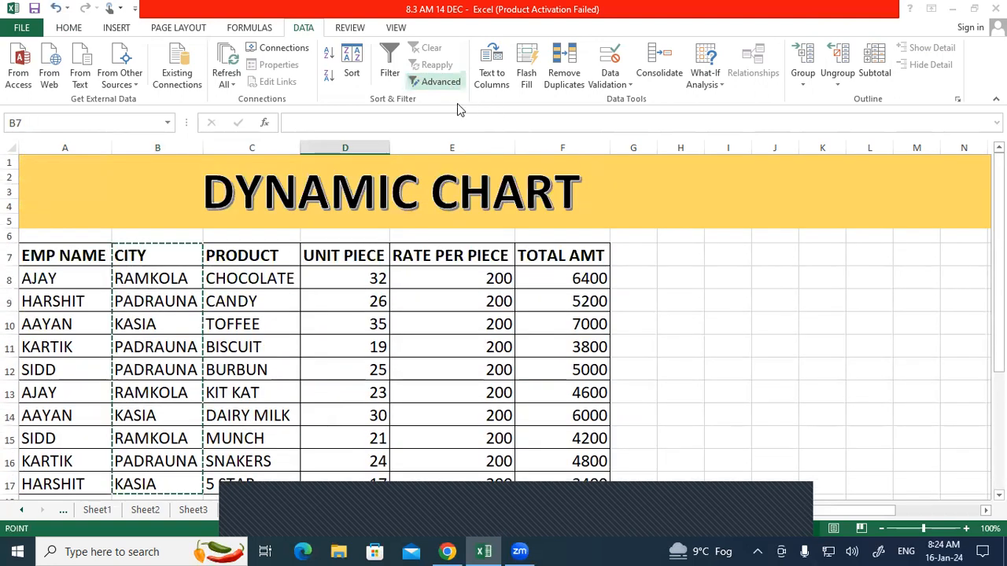
pyautogui.click(484, 144)
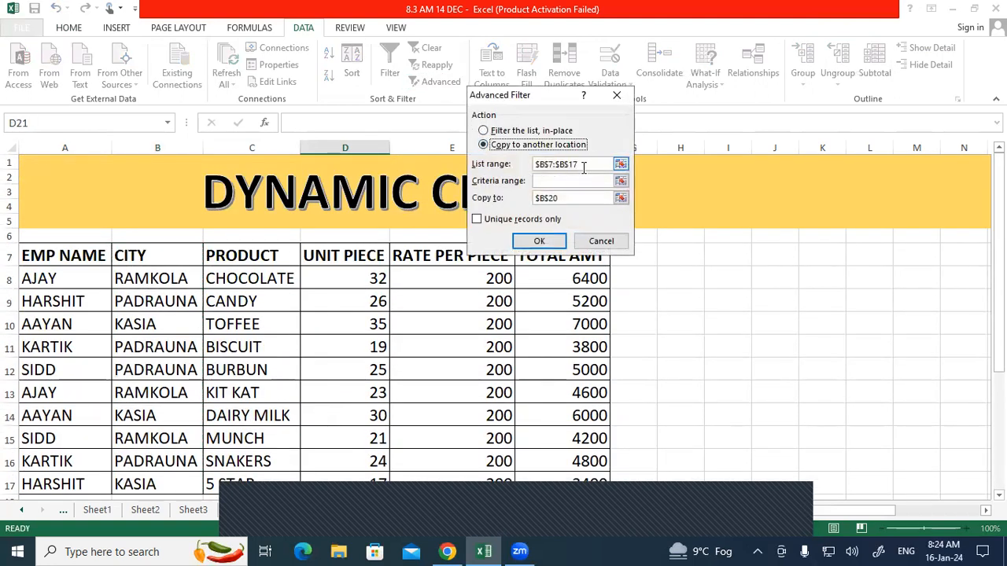
pyautogui.click(582, 164)
pyautogui.moveTo(180, 279); pyautogui.dragTo(170, 397)
pyautogui.moveTo(170, 376); pyautogui.dragTo(169, 375)
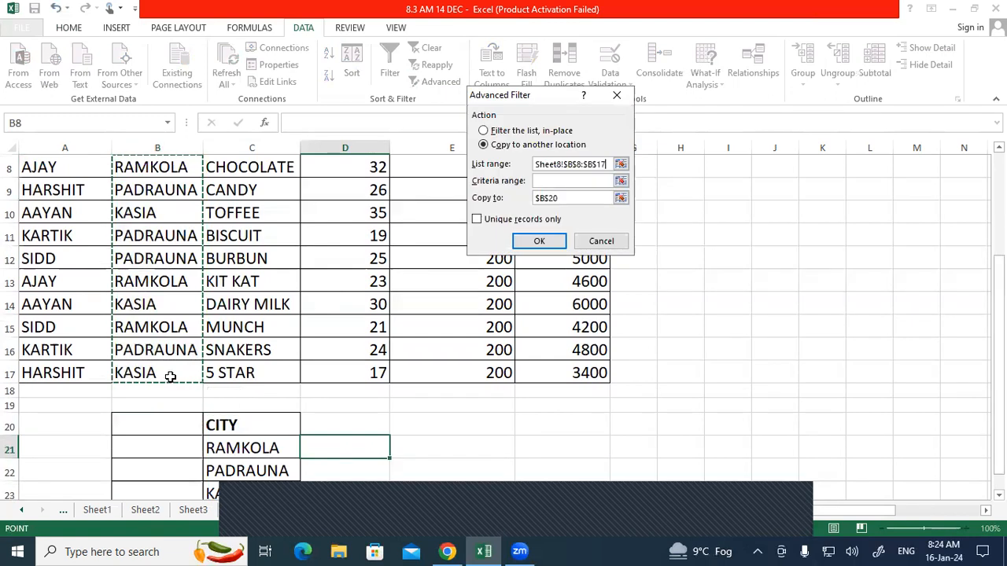
pyautogui.click(570, 196)
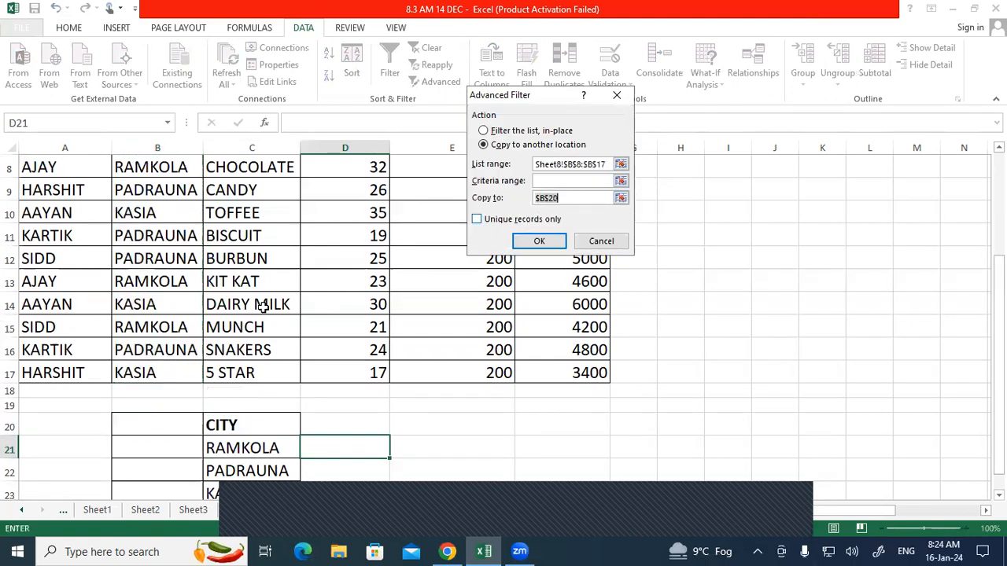
pyautogui.click(178, 419)
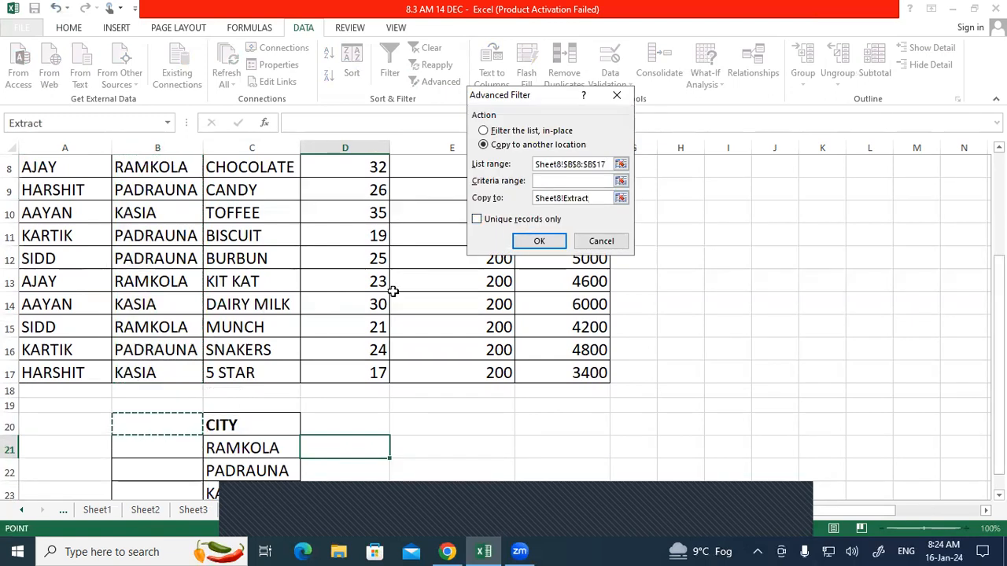
pyautogui.click(476, 220)
pyautogui.click(538, 241)
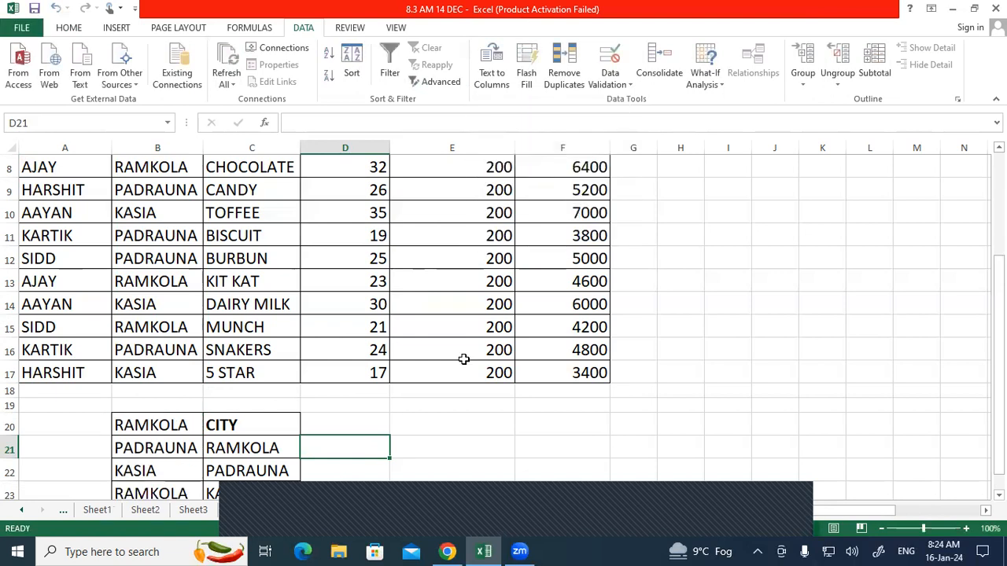
# Step: Check the extracted city values in B20:B23
pyautogui.scroll(-3, 463, 360)
pyautogui.click(472, 364)
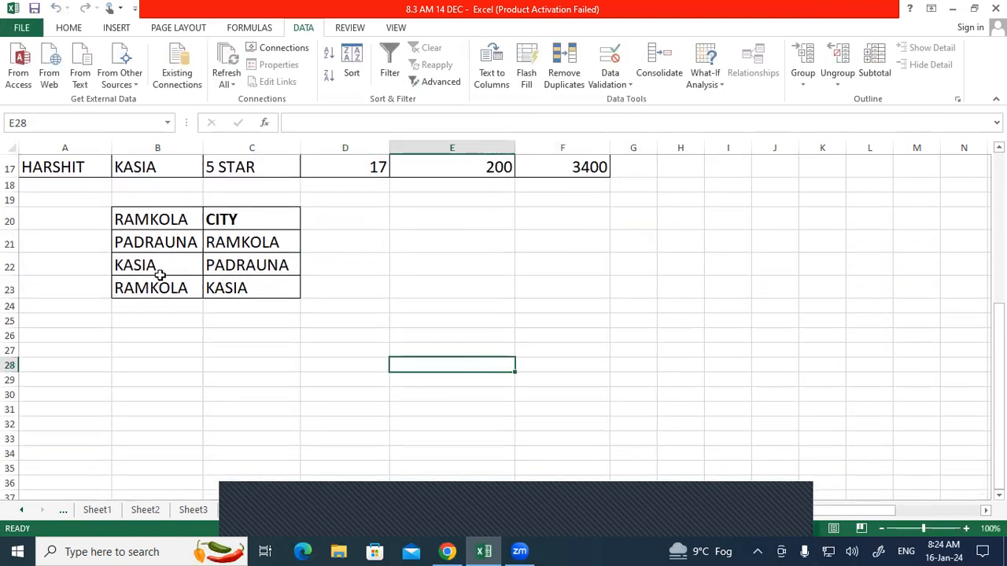
pyautogui.click(161, 217)
pyautogui.click(155, 288)
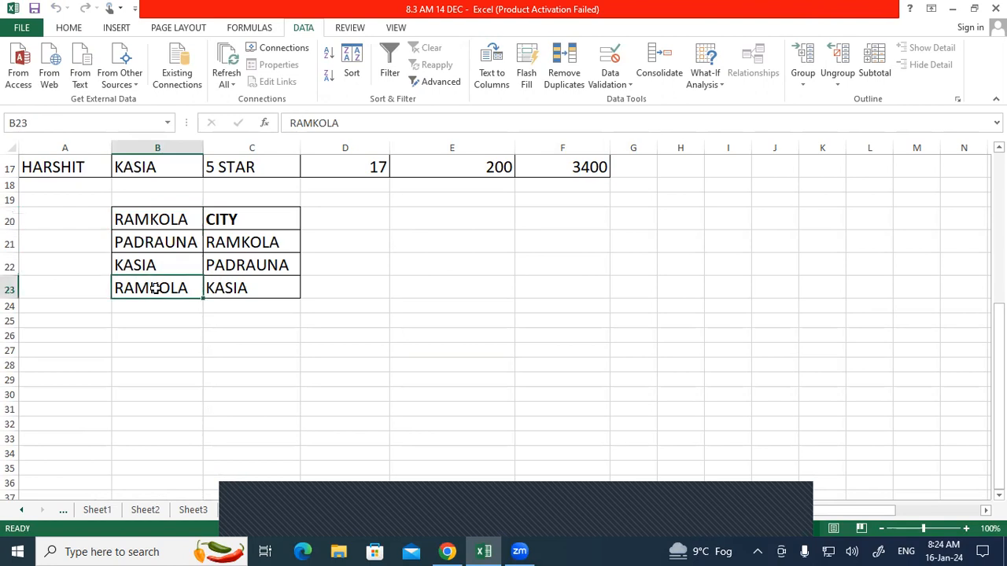
pyautogui.doubleClick(354, 218)
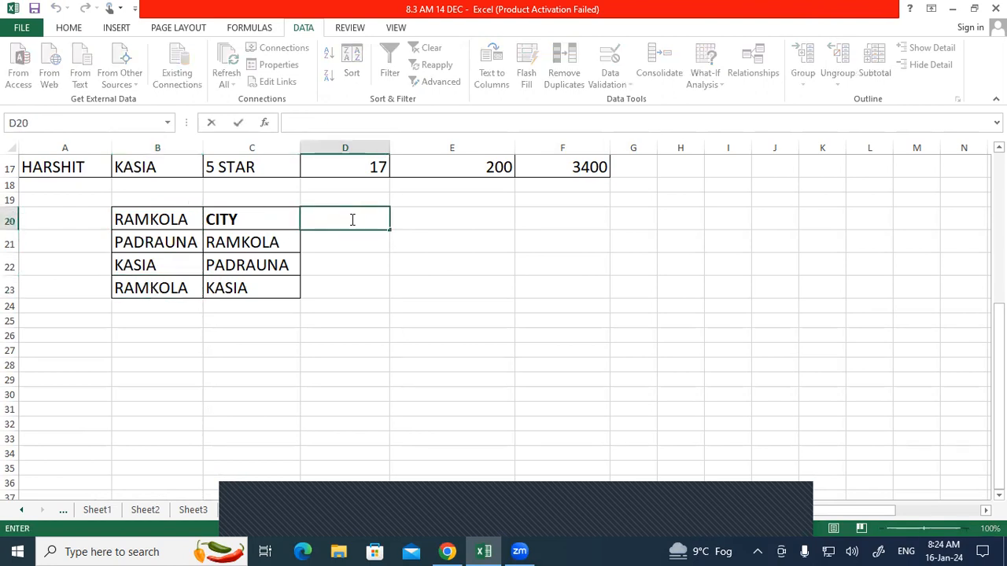
pyautogui.scroll(5, 348, 317)
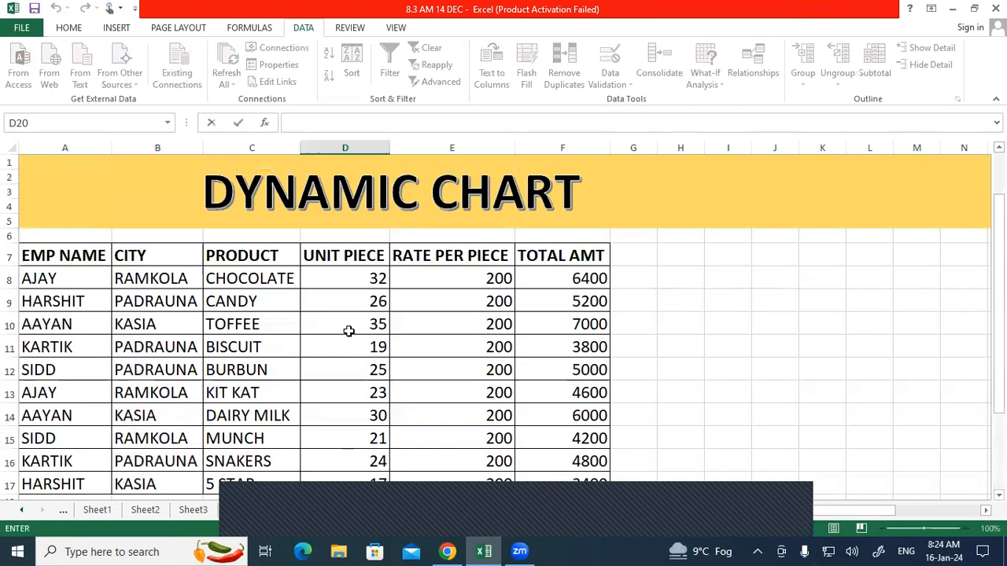
pyautogui.click(161, 250)
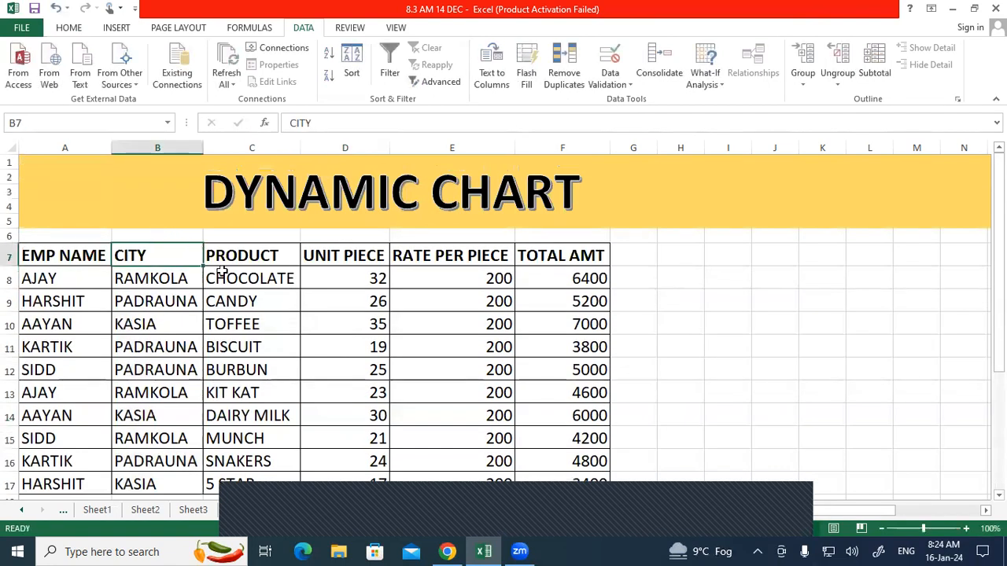
# Step: Select the block A19:D24 around both extracted lists
pyautogui.scroll(-2, 340, 325)
pyautogui.scroll(-3, 340, 325)
pyautogui.moveTo(88, 221); pyautogui.dragTo(347, 332)
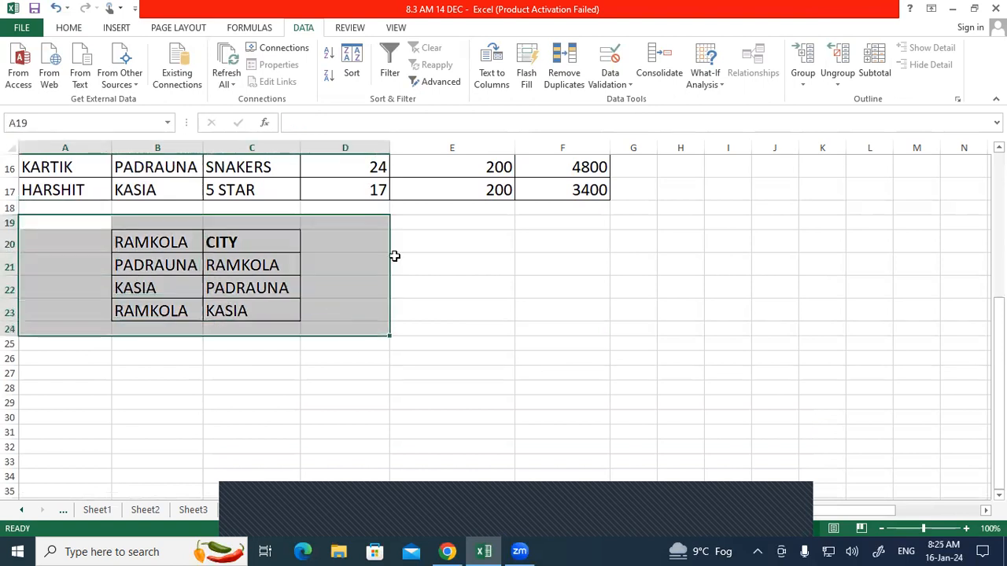
# Step: Apply Clear All to the selected A19:D24 block, removing both city lists
pyautogui.click(74, 29)
pyautogui.click(828, 81)
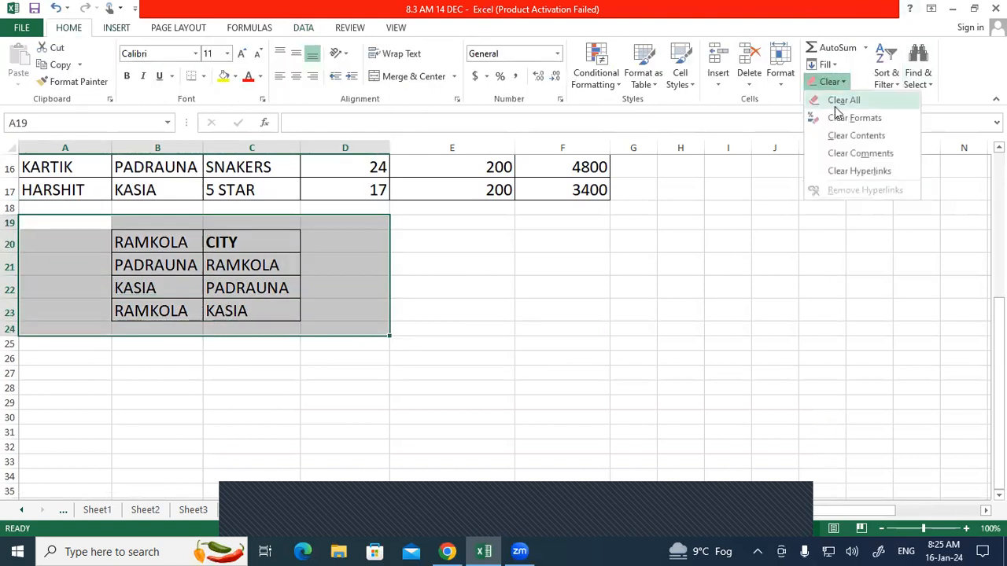
pyautogui.click(848, 99)
pyautogui.click(553, 269)
pyautogui.scroll(4, 197, 359)
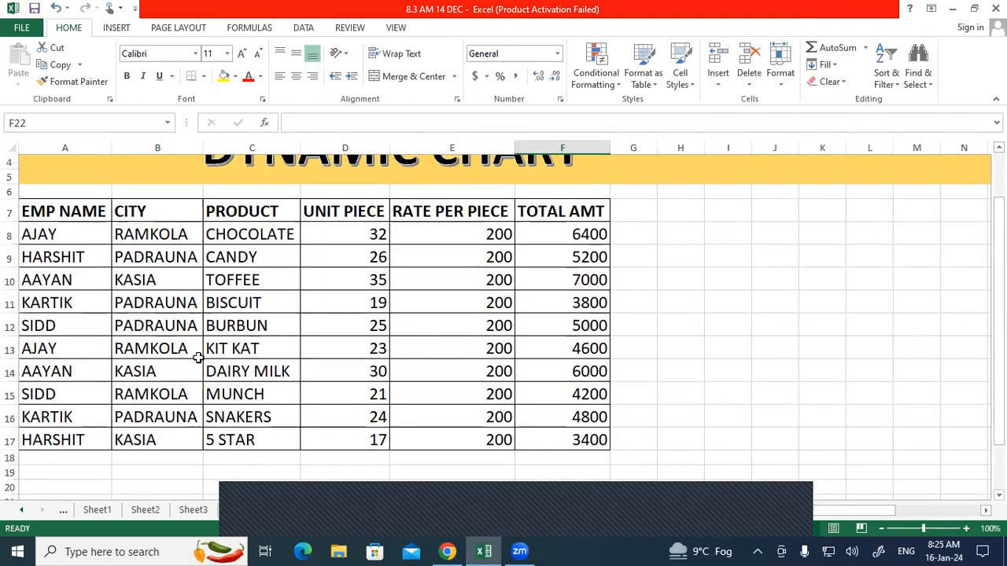
pyautogui.scroll(-2, 222, 347)
pyautogui.scroll(2, 209, 310)
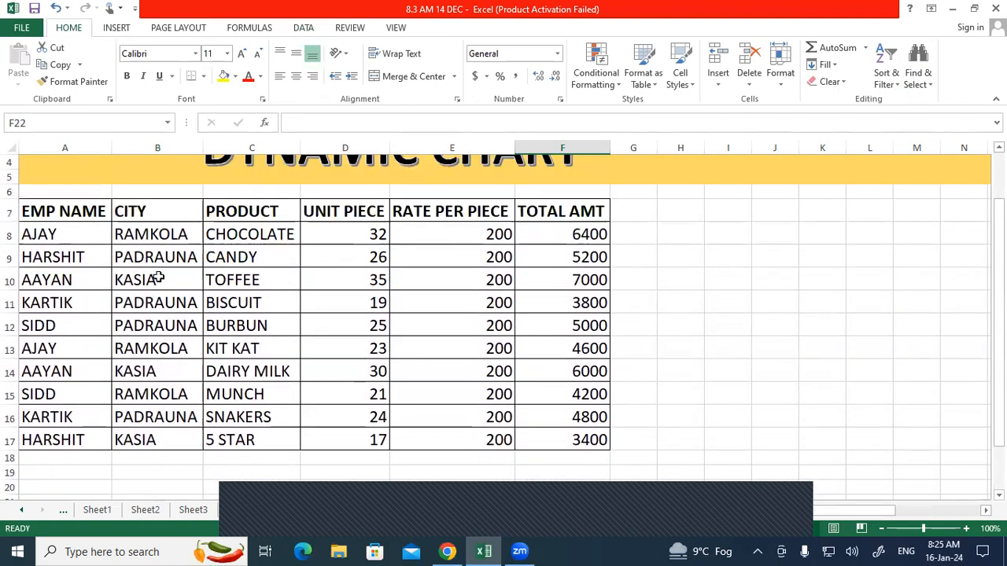
pyautogui.scroll(-1, 176, 311)
pyautogui.scroll(1, 174, 236)
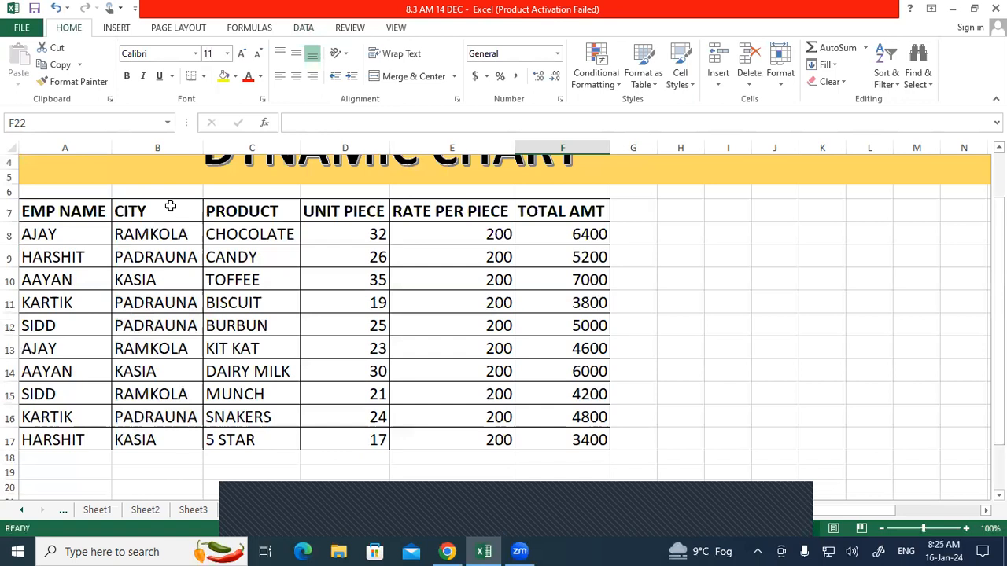
# Step: Select B7:B17, the CITY header and its ten city entries
pyautogui.click(170, 220)
pyautogui.moveTo(170, 220); pyautogui.dragTo(140, 439)
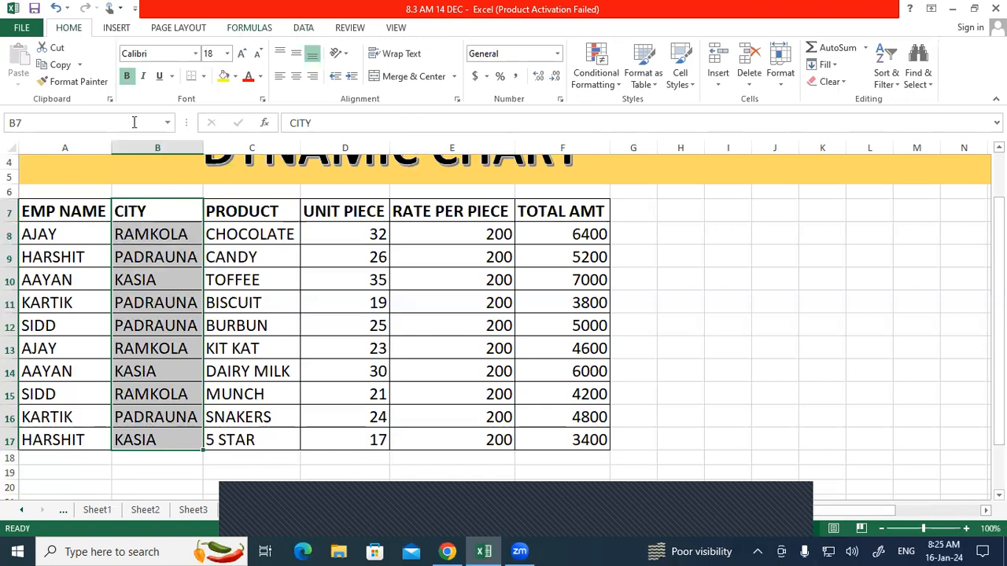
pyautogui.click(304, 28)
# Step: Bring up Advanced Filter, with the list range preset to $B$8:$B$17
pyautogui.click(424, 82)
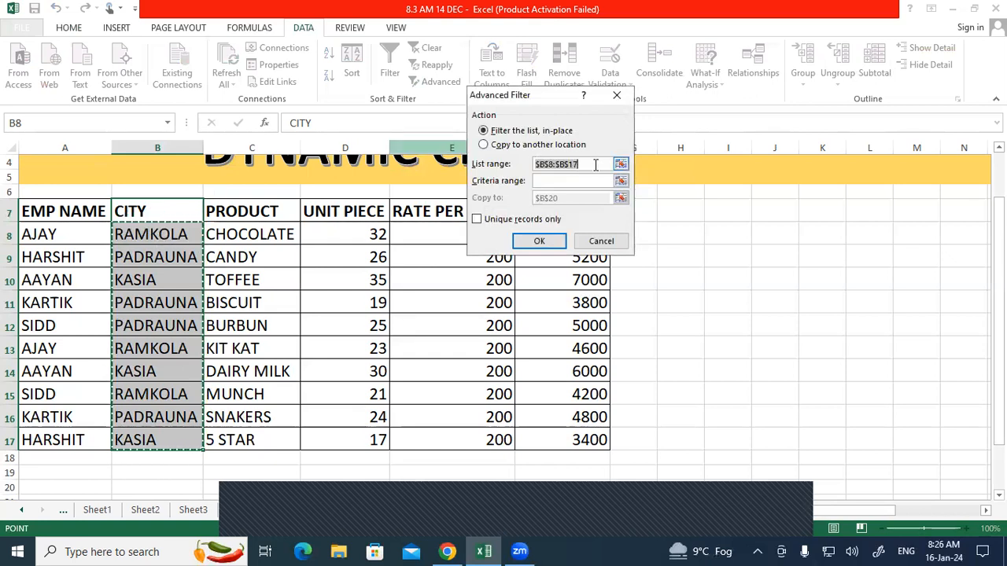
# Step: Filter list range B7:B17 for unique records, copying the results to C19
pyautogui.click(532, 163)
pyautogui.moveTo(132, 208); pyautogui.dragTo(132, 439)
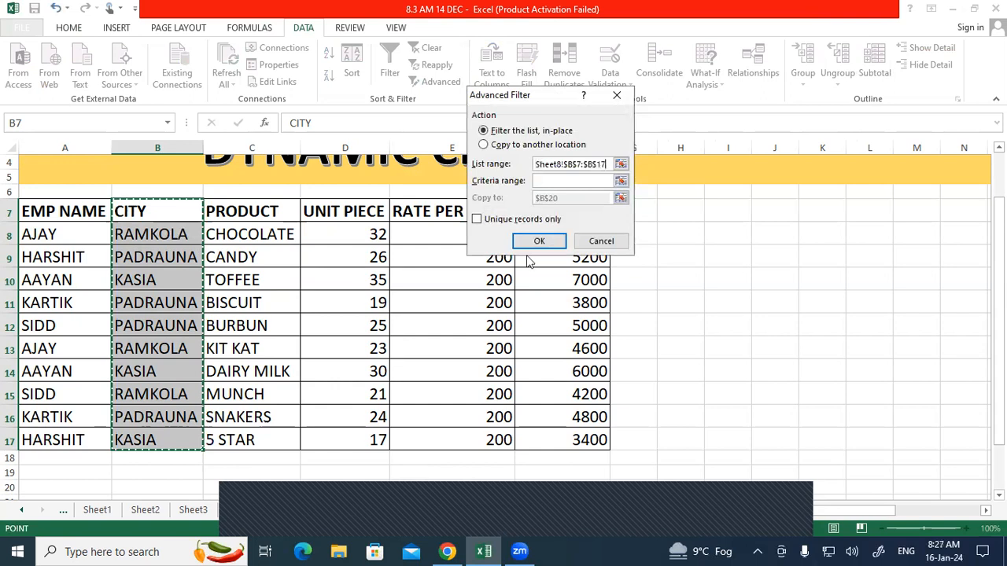
pyautogui.click(485, 145)
pyautogui.click(537, 198)
pyautogui.doubleClick(538, 198)
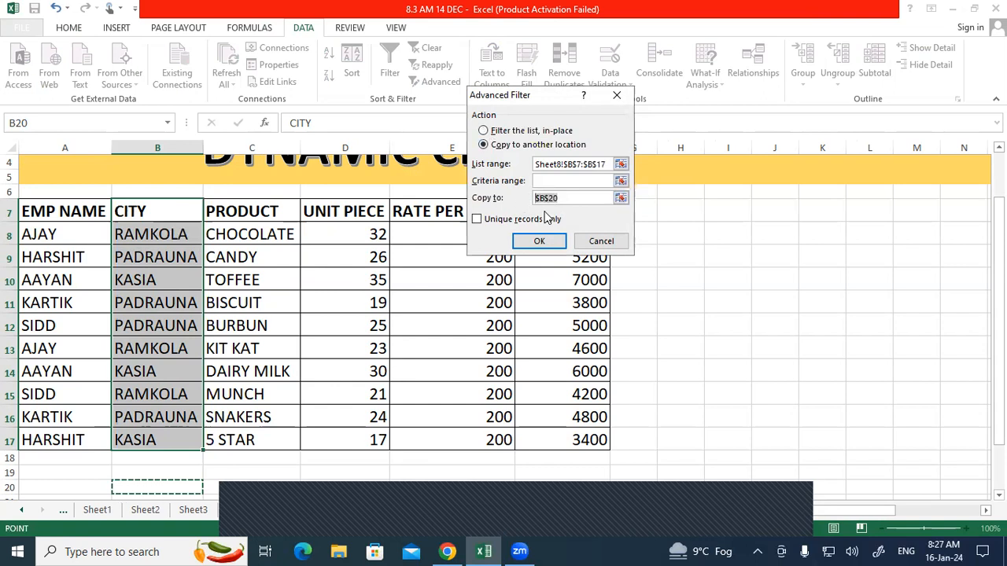
pyautogui.click(280, 471)
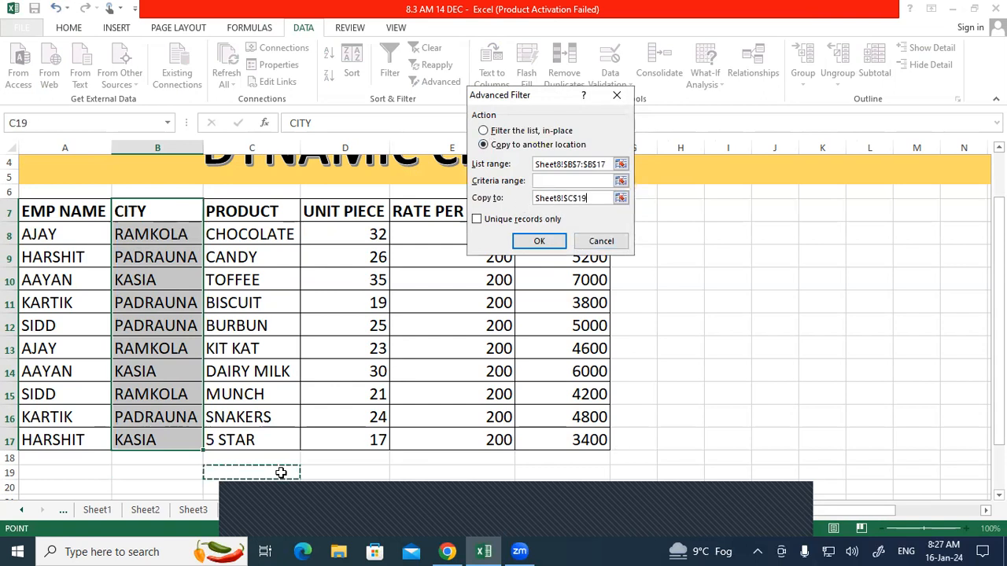
pyautogui.click(477, 219)
pyautogui.click(538, 242)
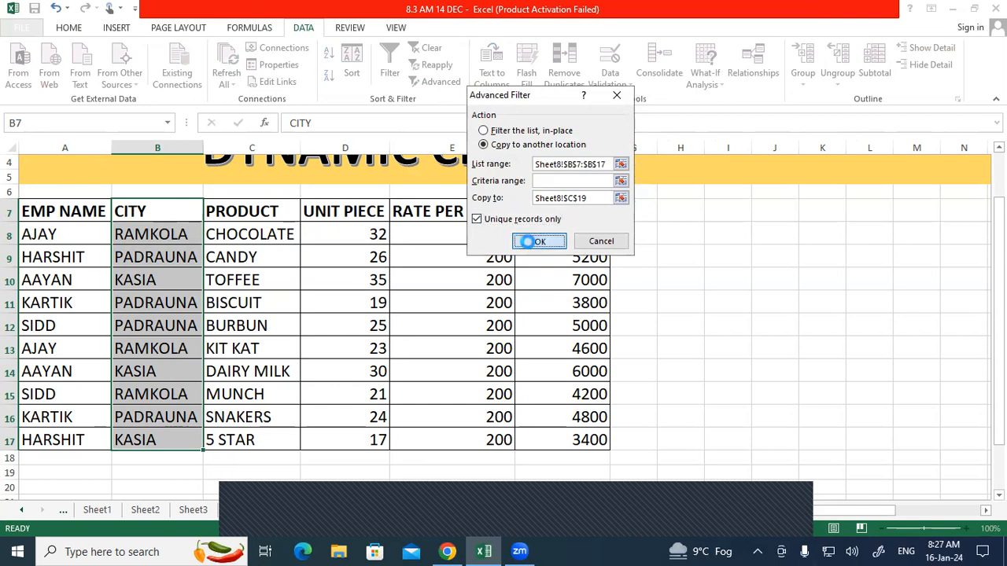
pyautogui.scroll(-2, 589, 375)
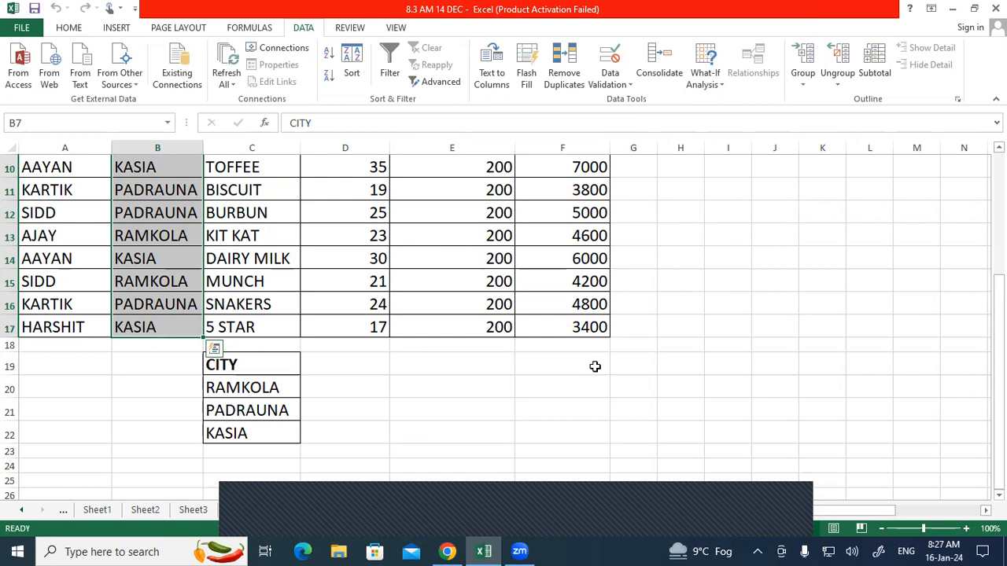
pyautogui.scroll(2, 622, 371)
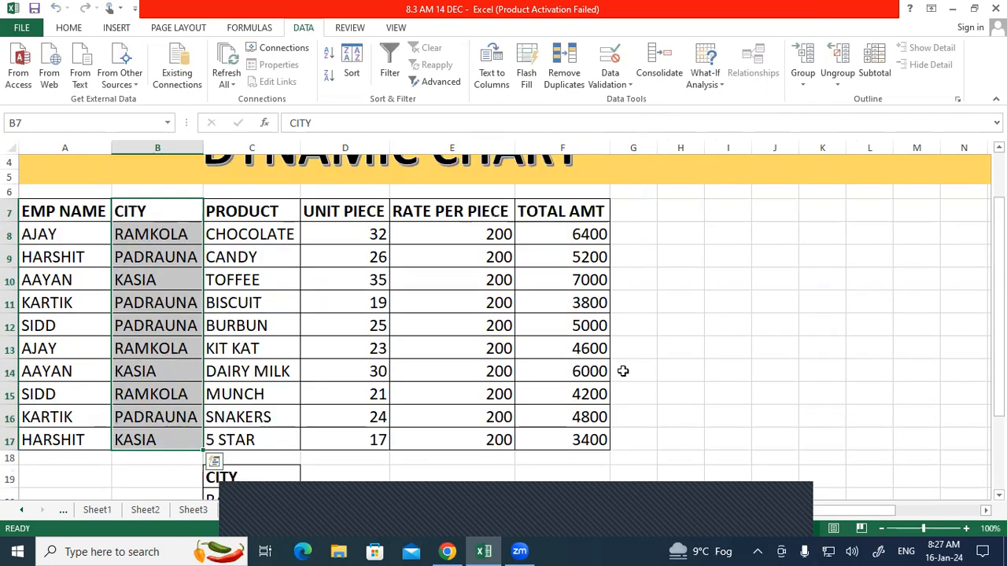
pyautogui.click(739, 322)
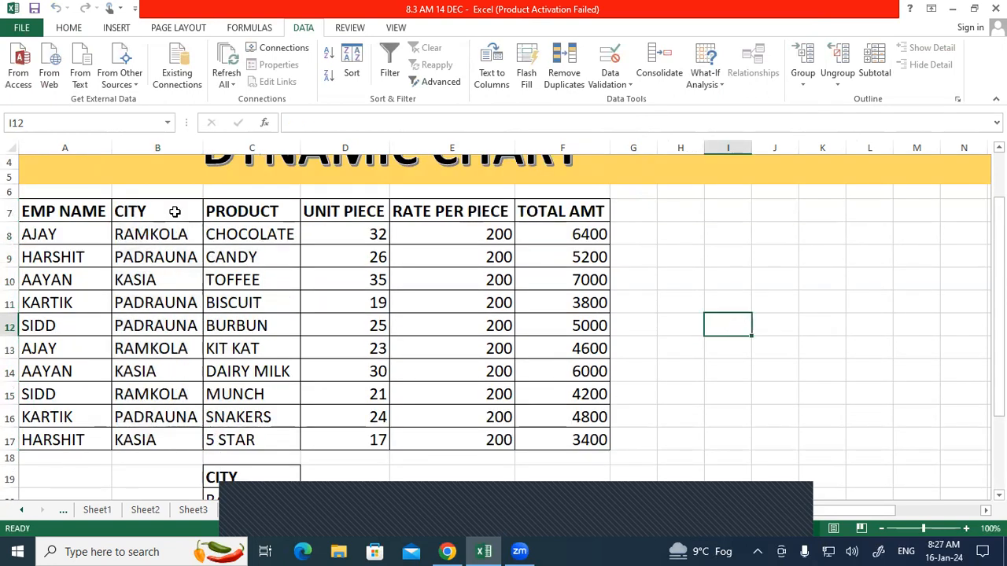
# Step: Copy the CITY and PRODUCT headers into I10:J10
pyautogui.click(198, 213)
pyautogui.moveTo(197, 213); pyautogui.dragTo(220, 214)
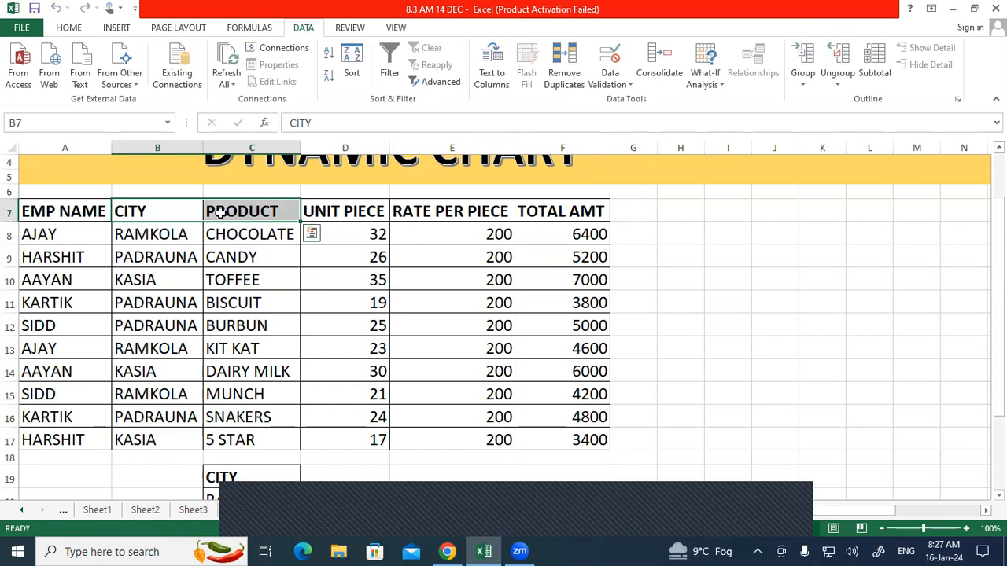
pyautogui.hotkey('ctrl', 'c')
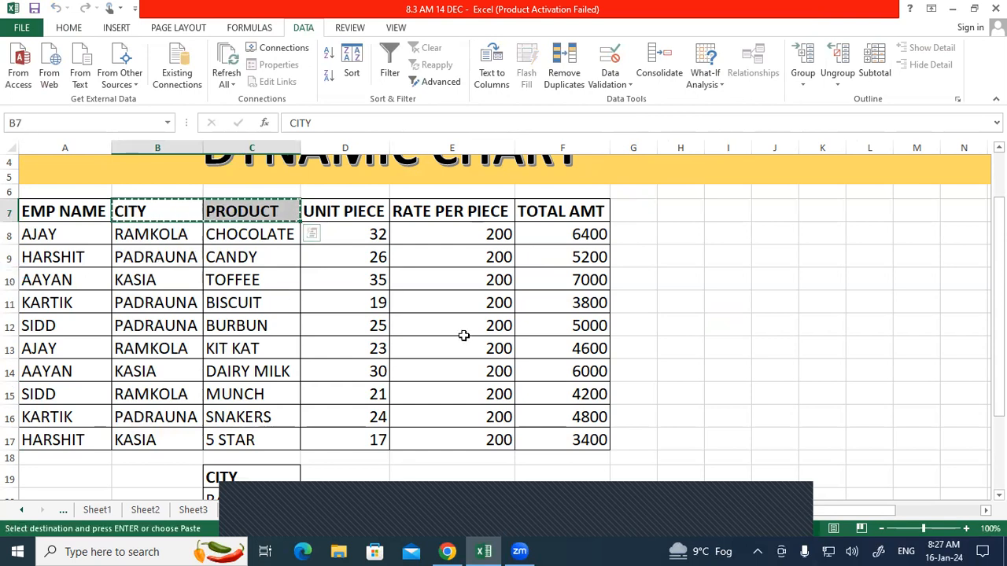
pyautogui.click(724, 274)
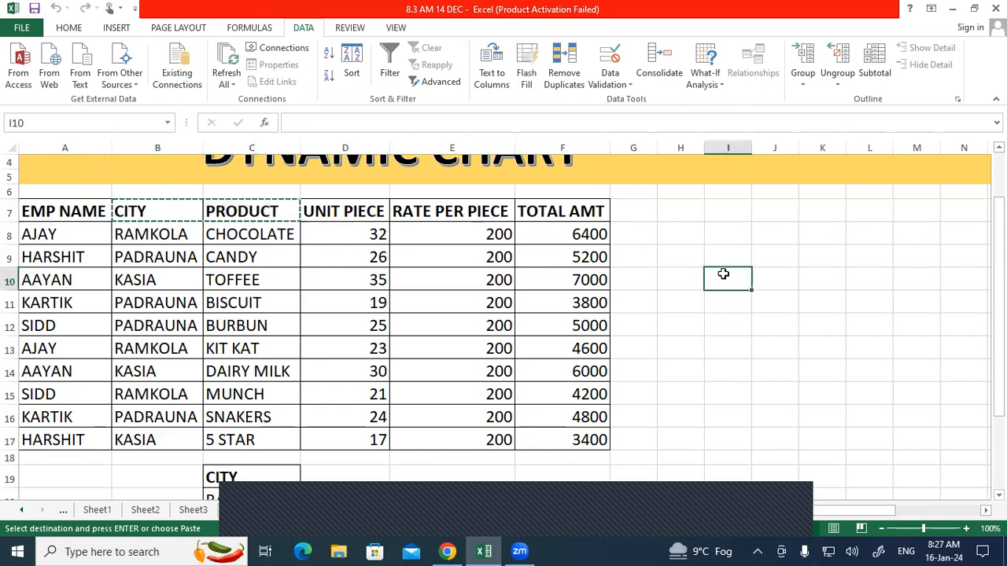
pyautogui.hotkey('ctrl', 'v')
# Step: Add a RESULTS header in K10, bolded like PRODUCT via Format Painter
pyautogui.click(778, 277)
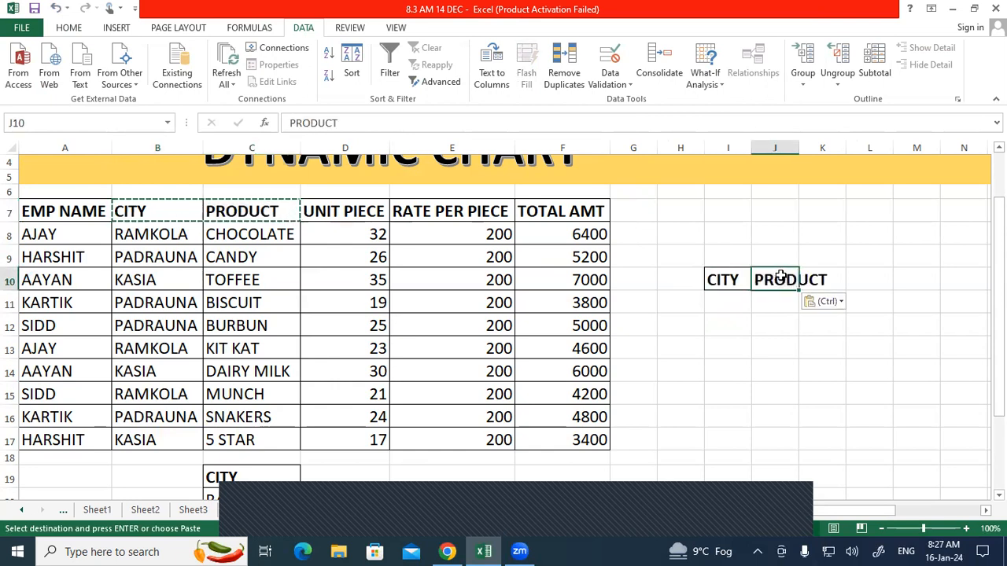
pyautogui.press('Right')
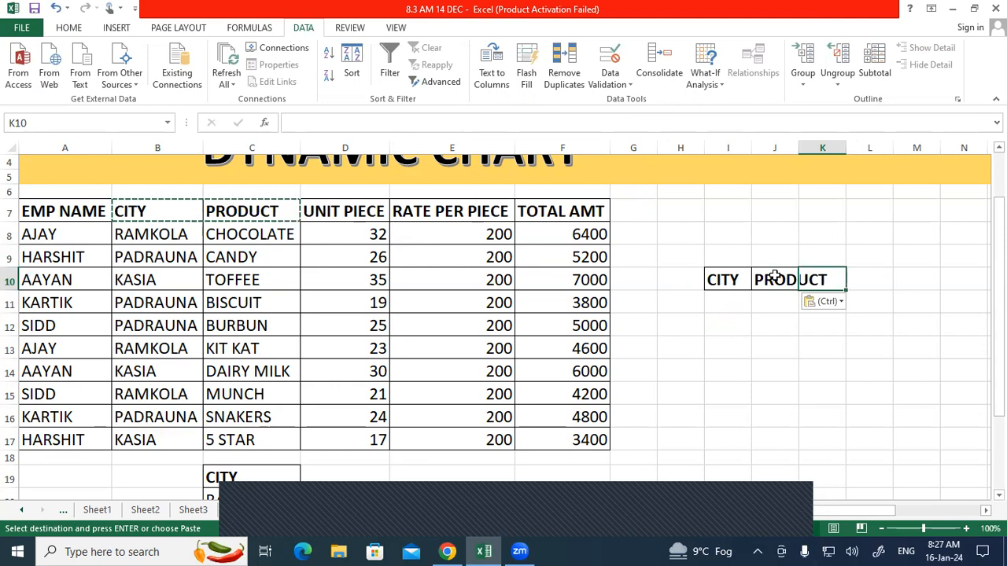
pyautogui.write('resul')
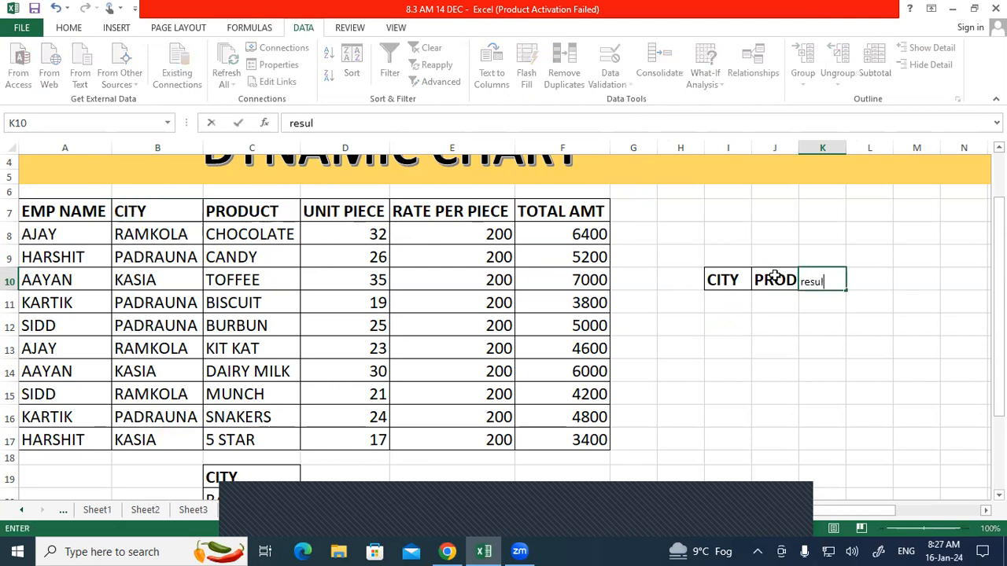
pyautogui.write('ts')
pyautogui.press('Return')
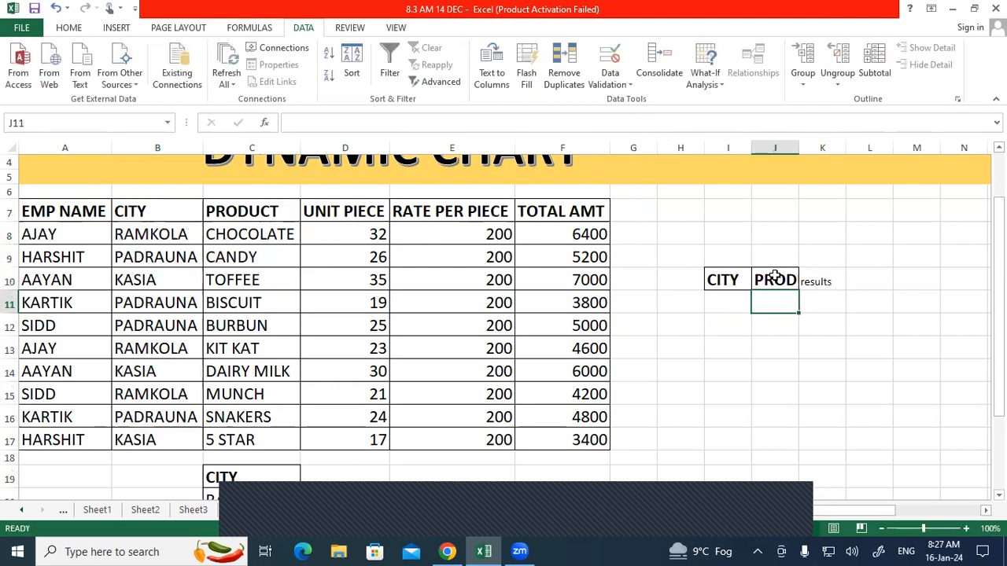
pyautogui.click(815, 279)
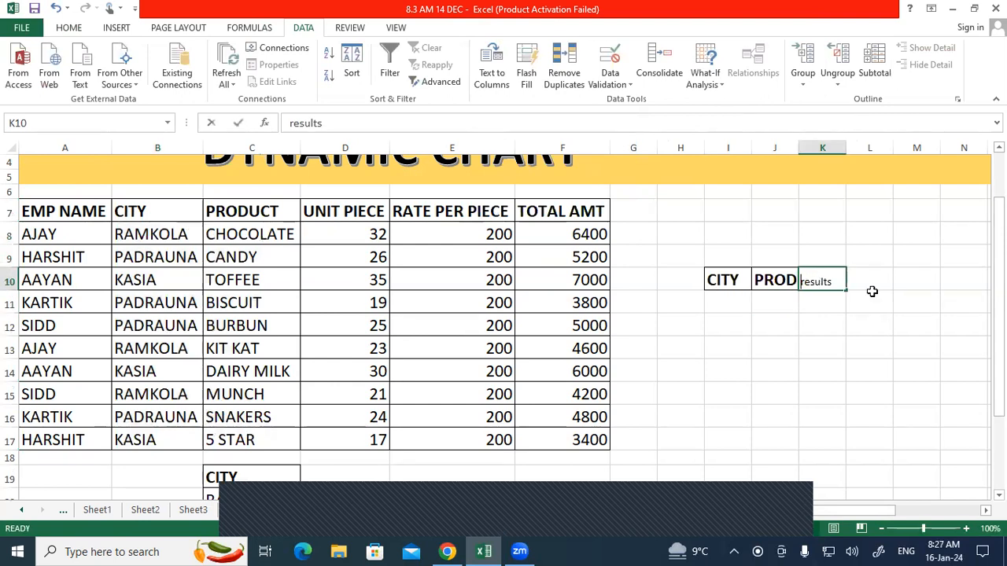
pyautogui.write('RESULTS')
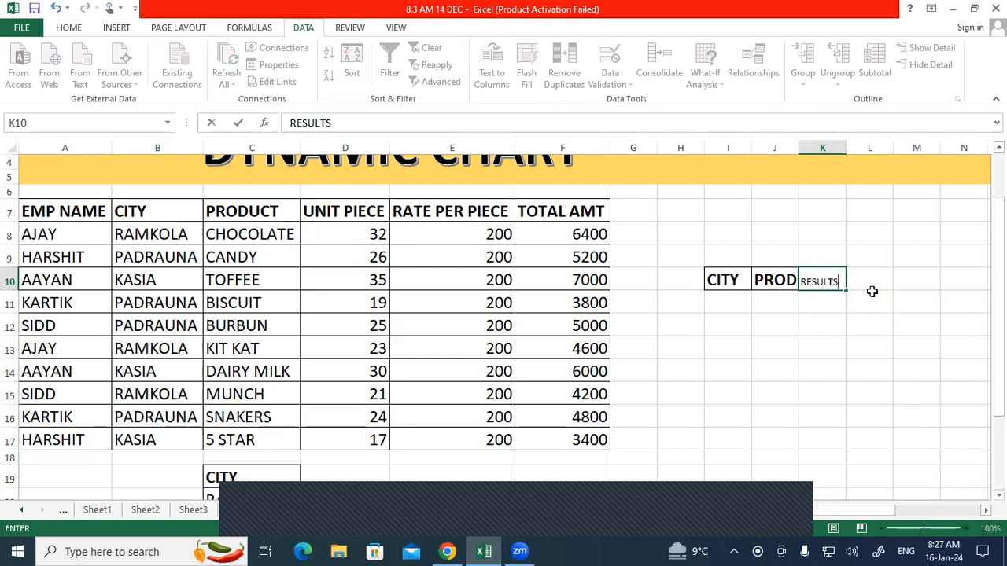
pyautogui.press('Return')
pyautogui.click(794, 280)
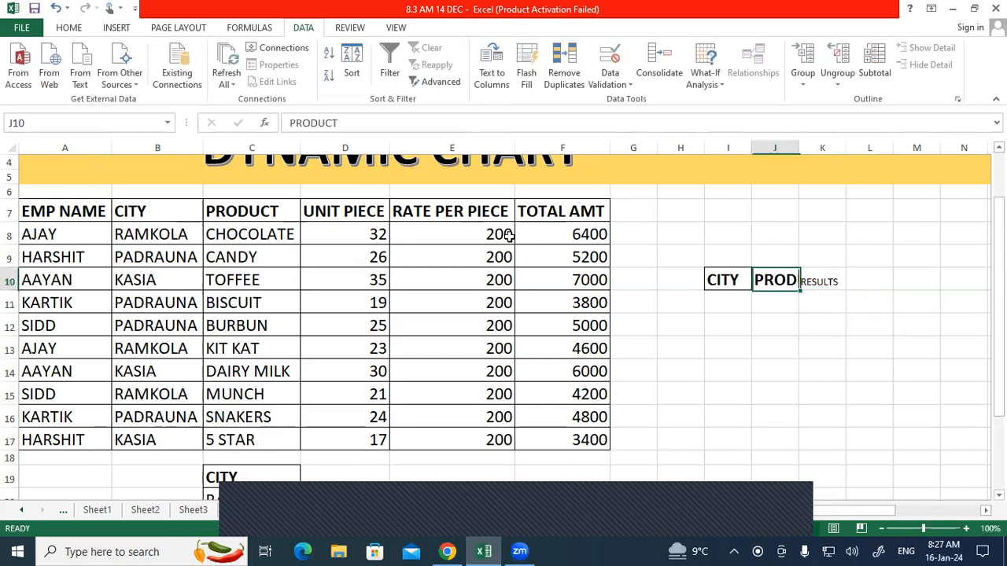
pyautogui.click(69, 28)
pyautogui.click(55, 82)
pyautogui.click(819, 279)
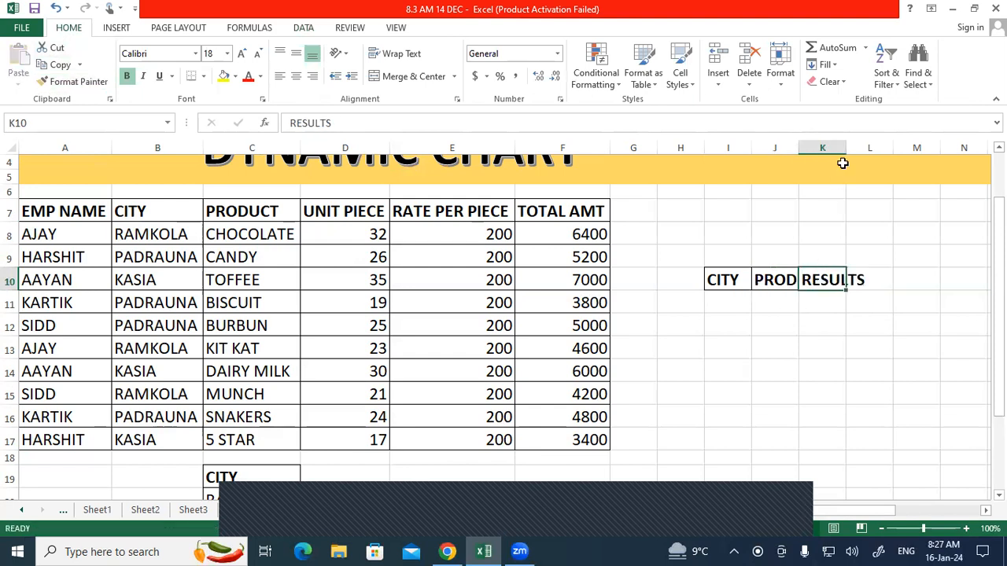
# Step: Autofit columns K and J to fit the RESULTS and PRODUCT headers
pyautogui.click(834, 147)
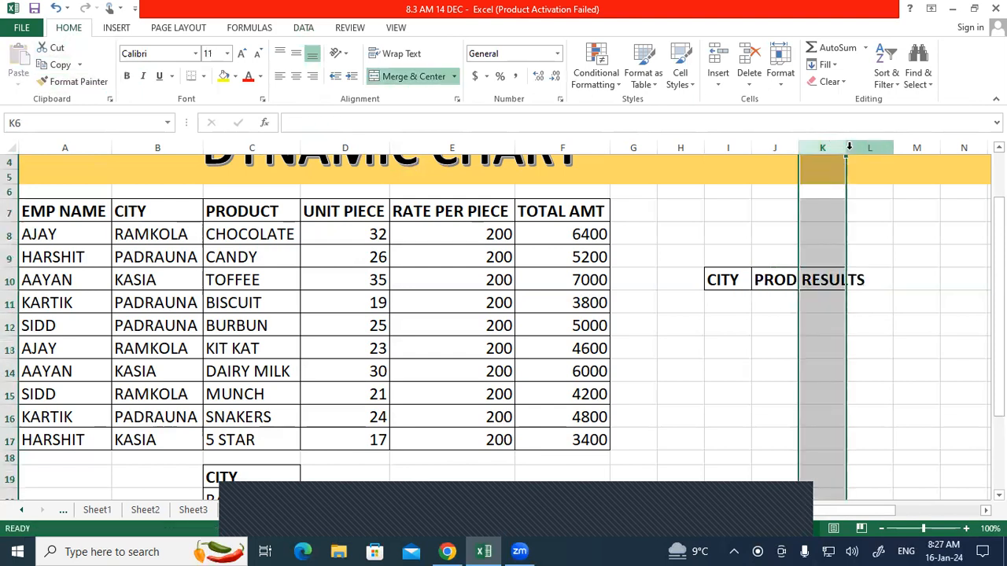
pyautogui.doubleClick(845, 145)
pyautogui.click(779, 147)
pyautogui.click(822, 147)
pyautogui.click(785, 147)
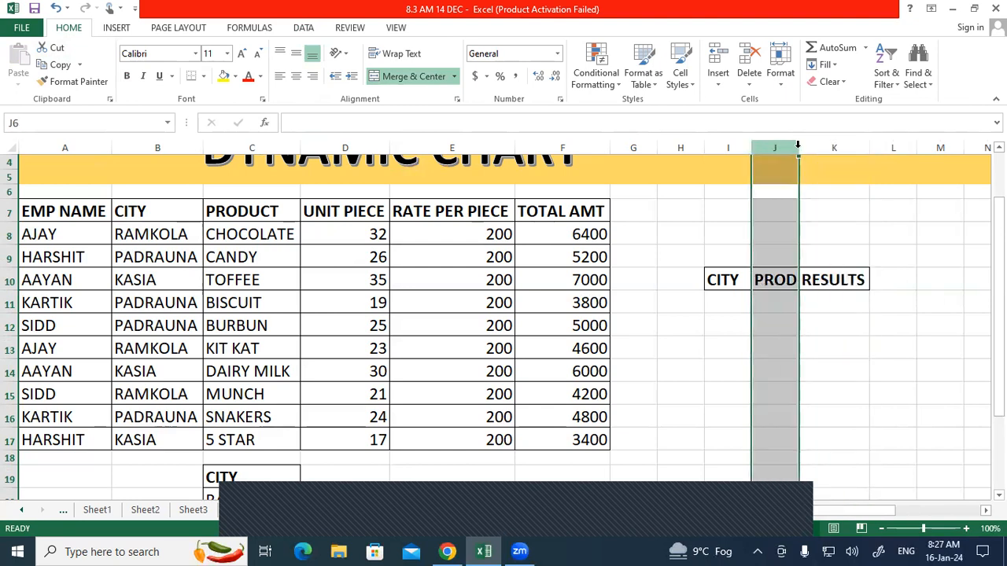
pyautogui.doubleClick(798, 147)
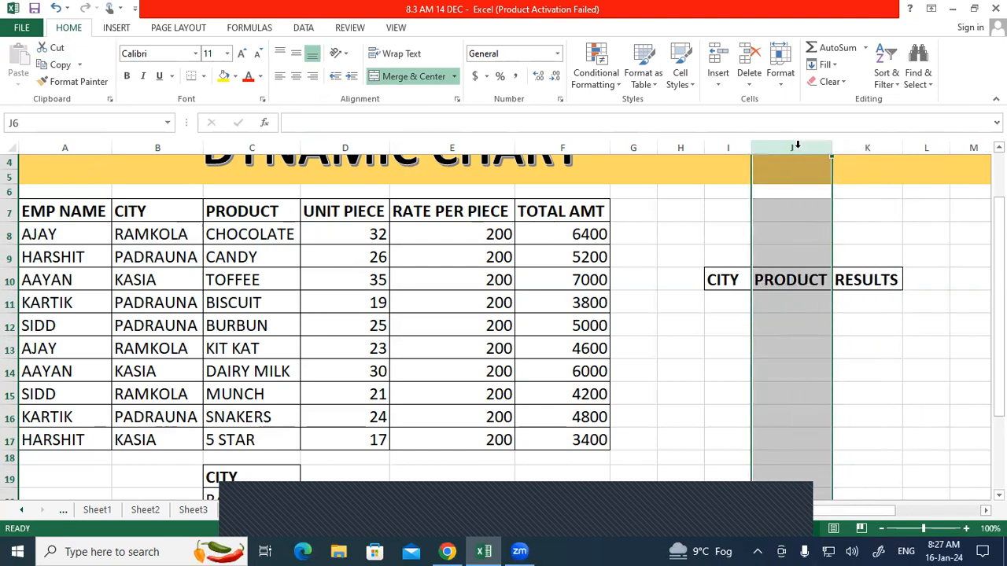
pyautogui.click(866, 303)
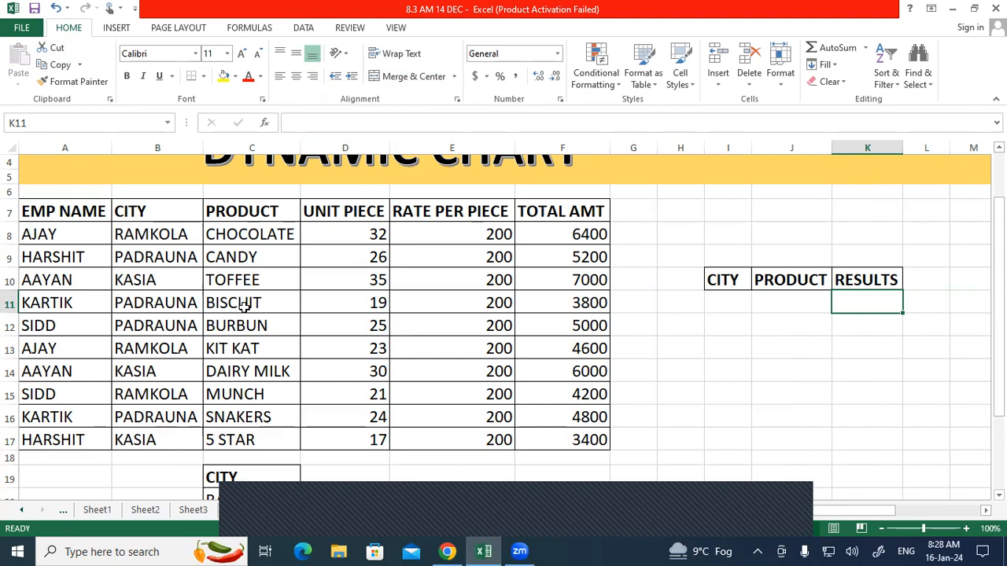
# Step: Copy product names C8:C17 into J11:J20 and widen column J
pyautogui.moveTo(244, 236); pyautogui.dragTo(246, 429)
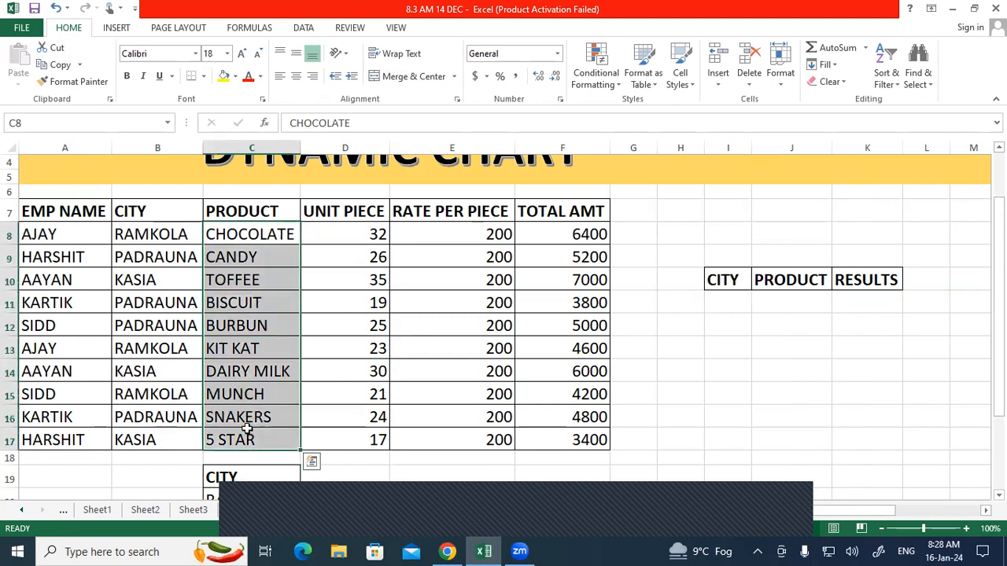
pyautogui.hotkey('ctrl', 'c')
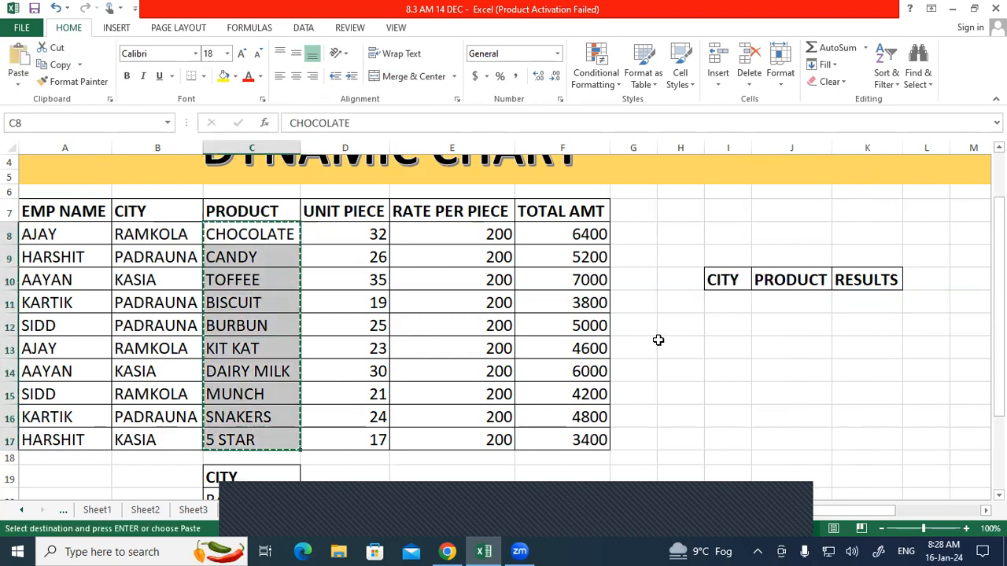
pyautogui.click(762, 305)
pyautogui.hotkey('ctrl', 'v')
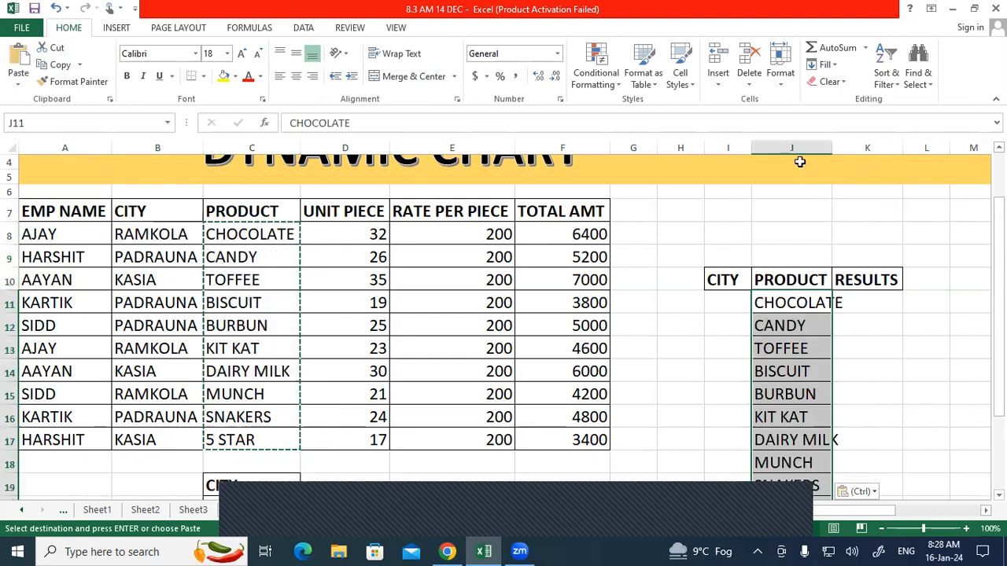
pyautogui.click(822, 147)
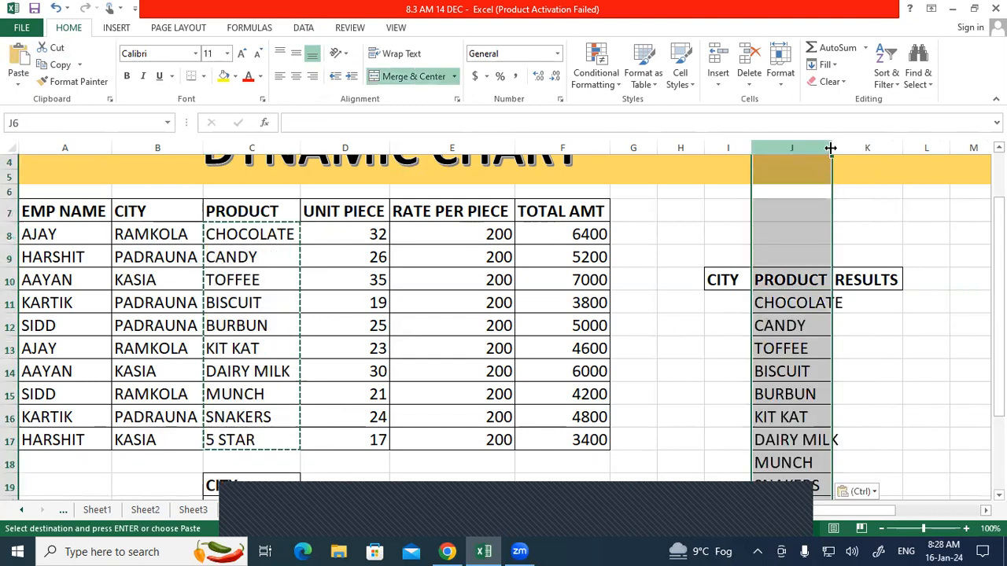
pyautogui.moveTo(830, 148); pyautogui.dragTo(848, 148)
pyautogui.scroll(-1, 834, 301)
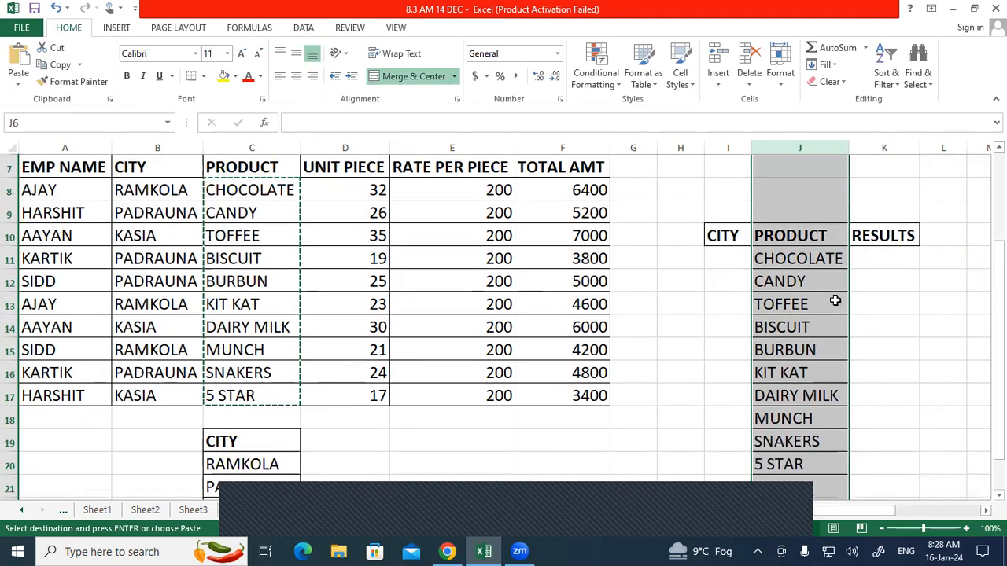
pyautogui.click(870, 368)
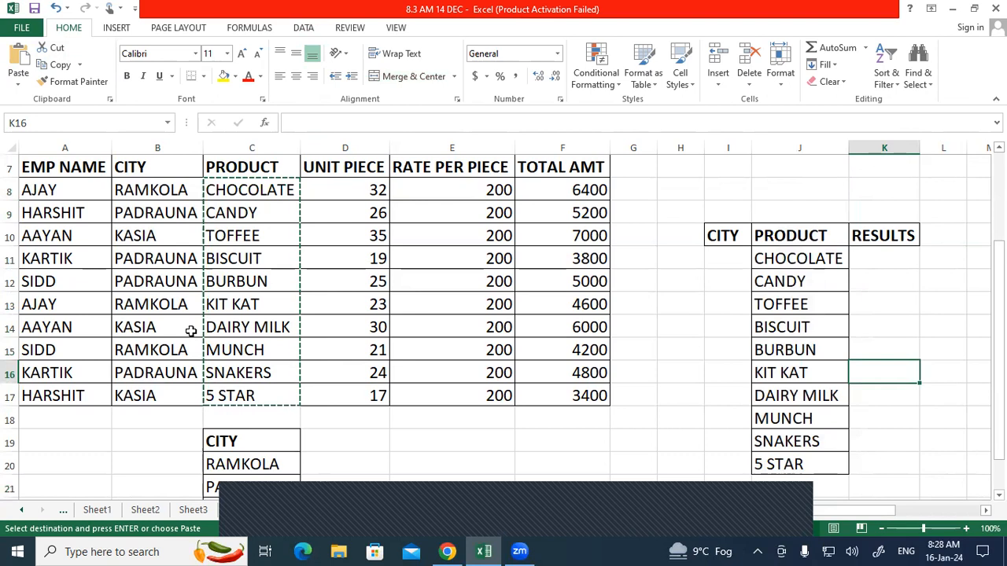
pyautogui.click(722, 255)
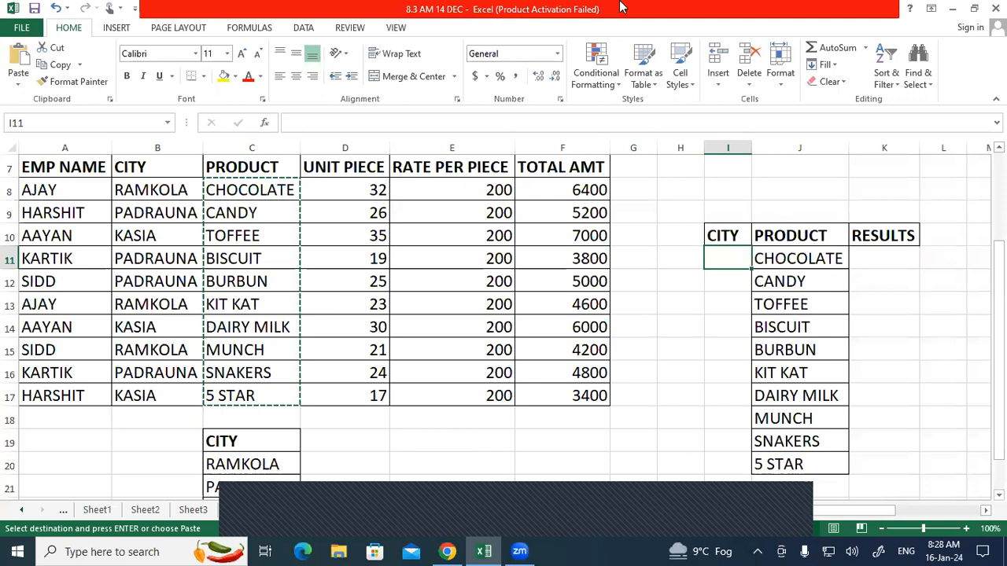
# Step: Select the city names C20:C22 and bring up Data Validation
pyautogui.click(451, 442)
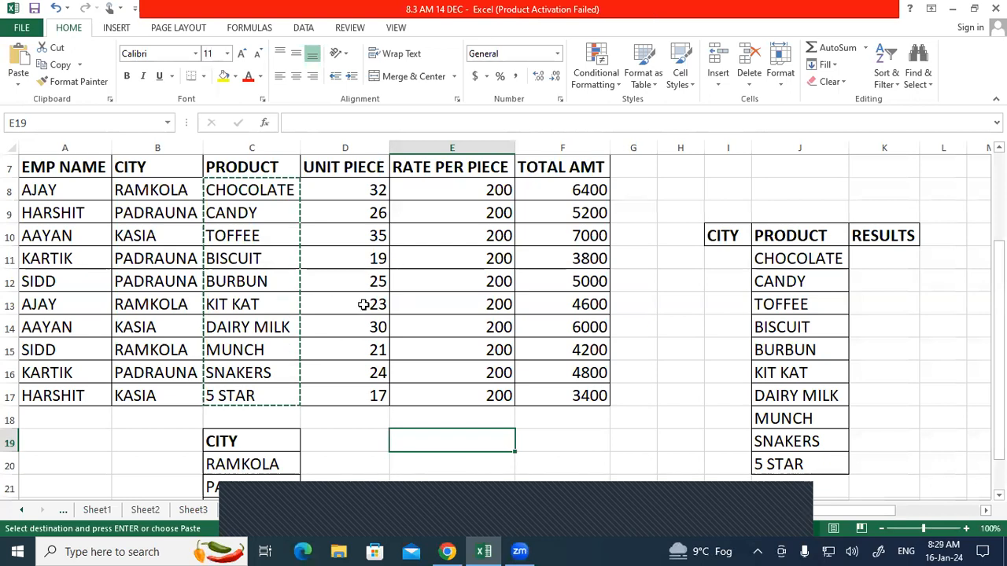
pyautogui.scroll(-2, 318, 315)
pyautogui.click(292, 330)
pyautogui.moveTo(283, 356); pyautogui.dragTo(281, 382)
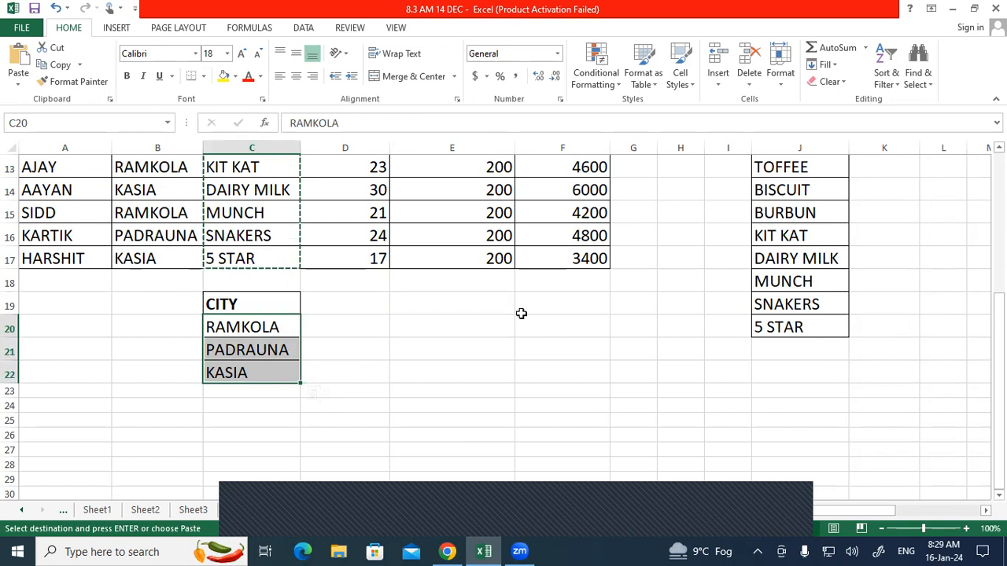
pyautogui.click(306, 29)
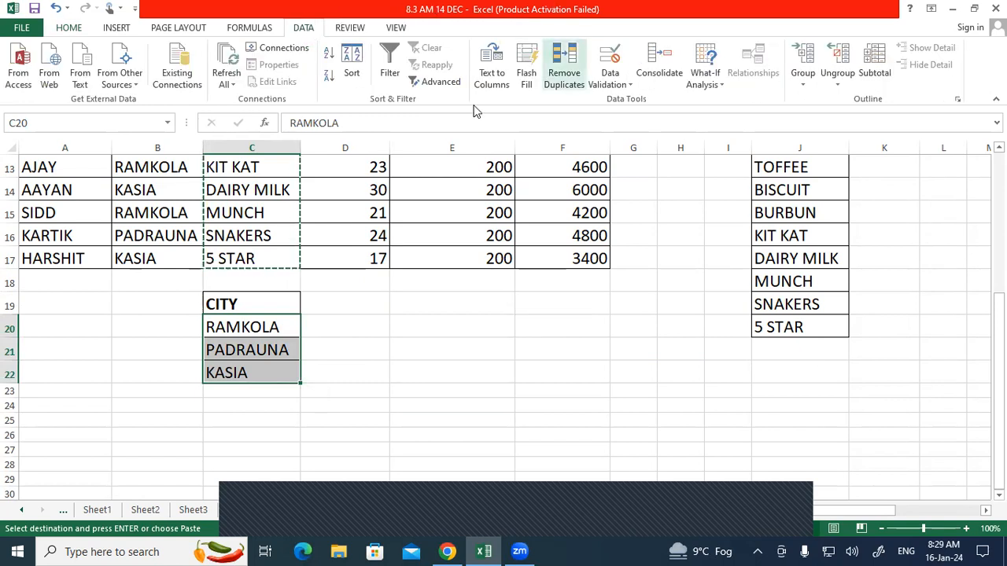
pyautogui.click(610, 56)
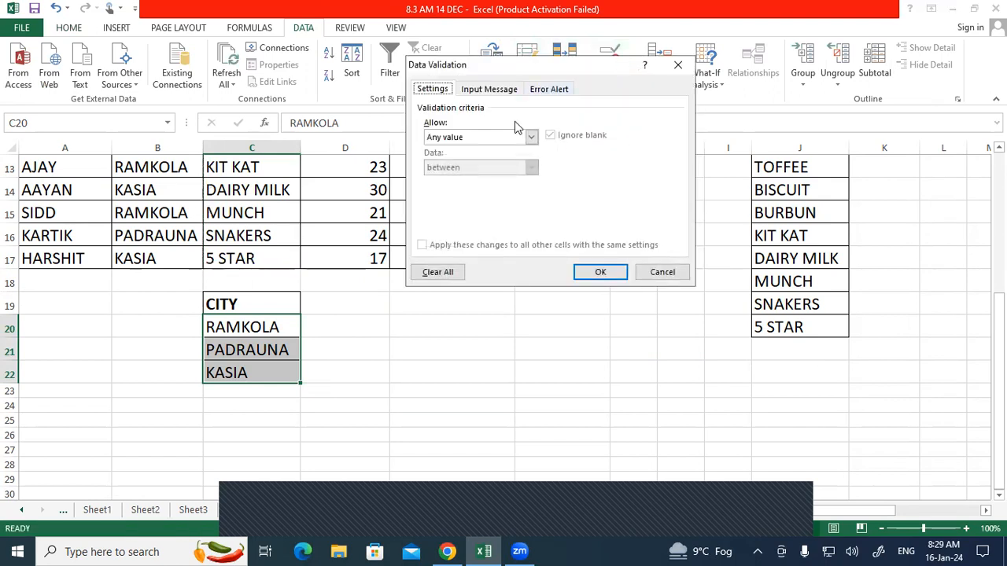
# Step: Set the validation to allow a List with source C20:C22
pyautogui.click(530, 137)
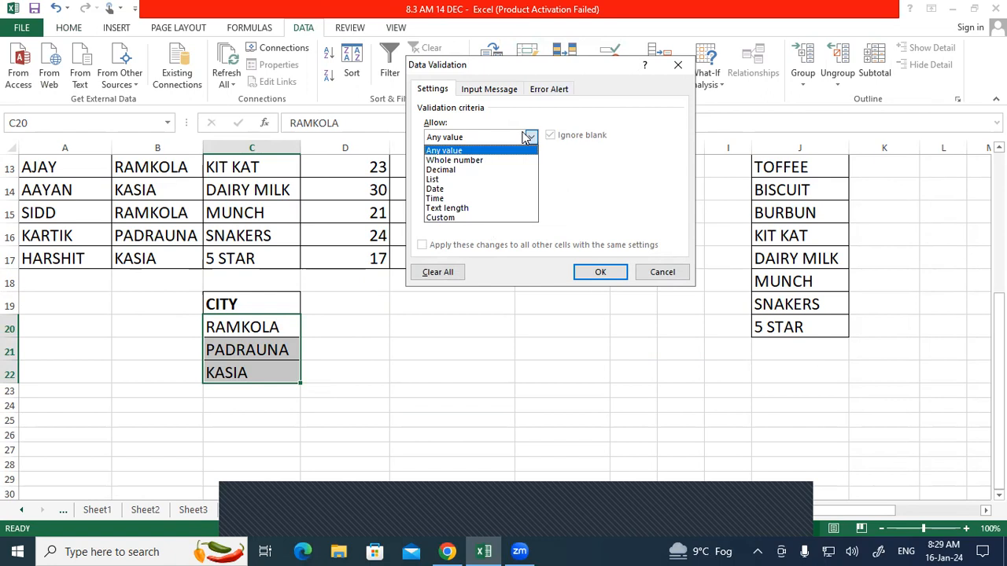
pyautogui.click(463, 180)
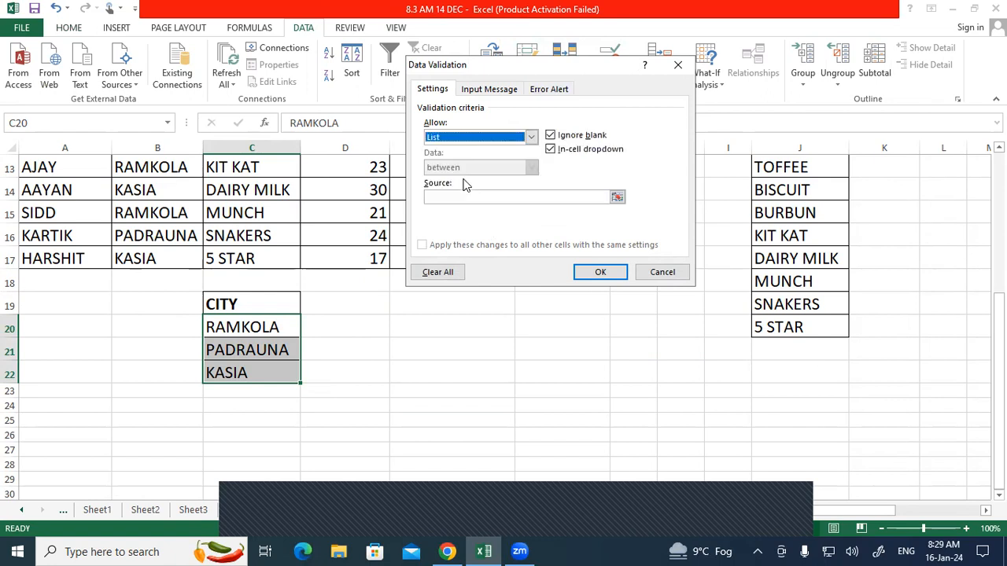
pyautogui.click(455, 195)
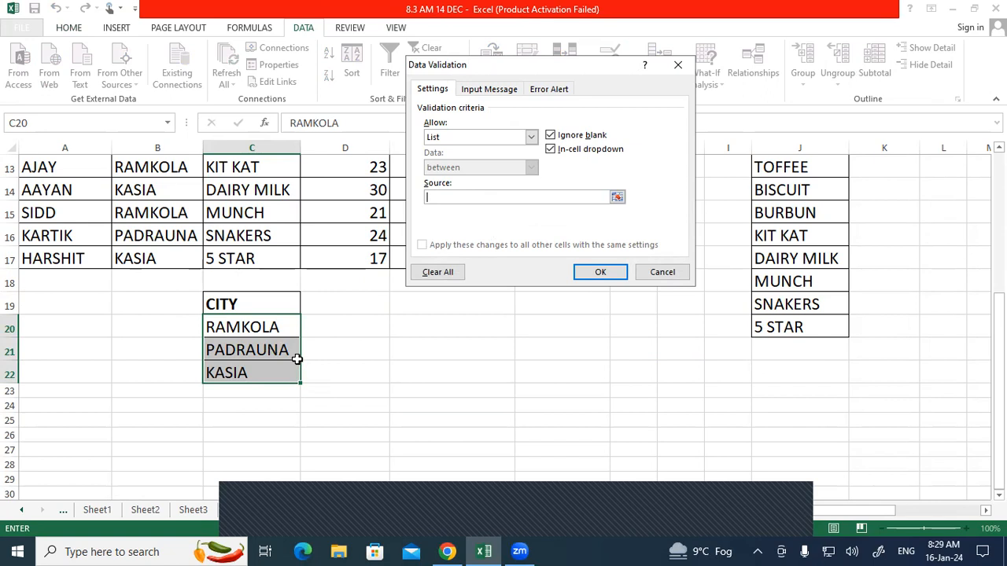
pyautogui.moveTo(288, 332); pyautogui.dragTo(284, 372)
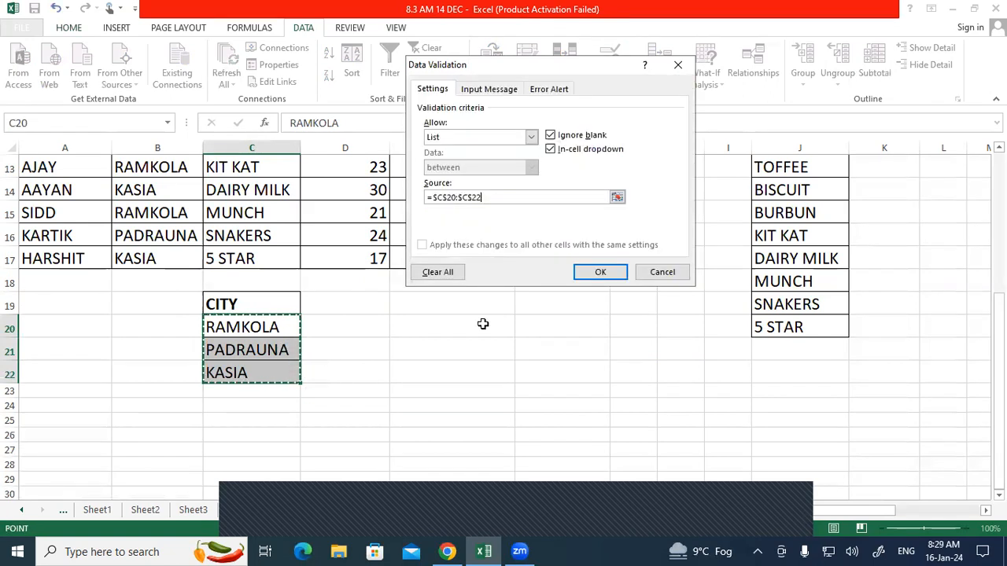
pyautogui.click(577, 273)
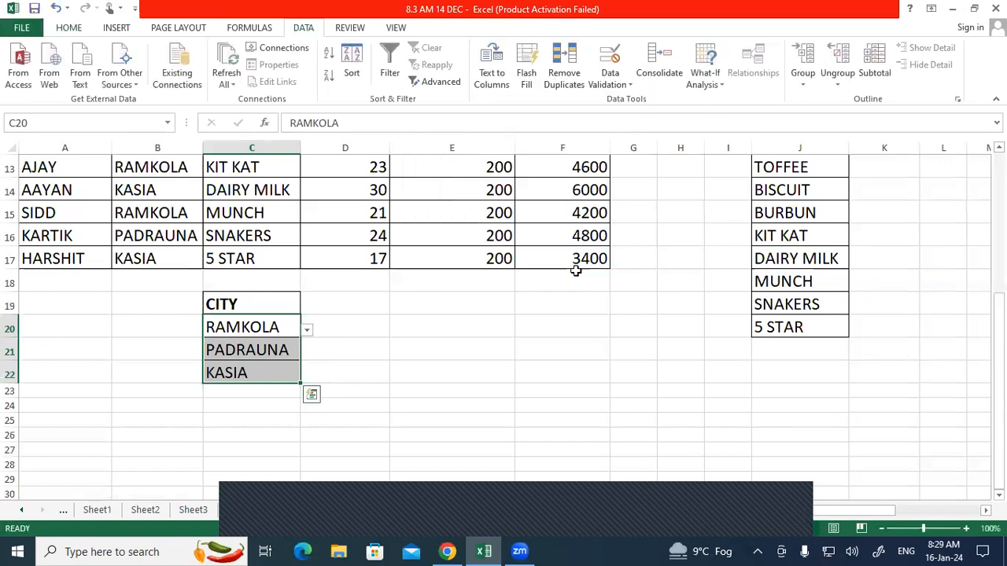
# Step: Test the city dropdown in C20, then select B19:D23
pyautogui.click(333, 344)
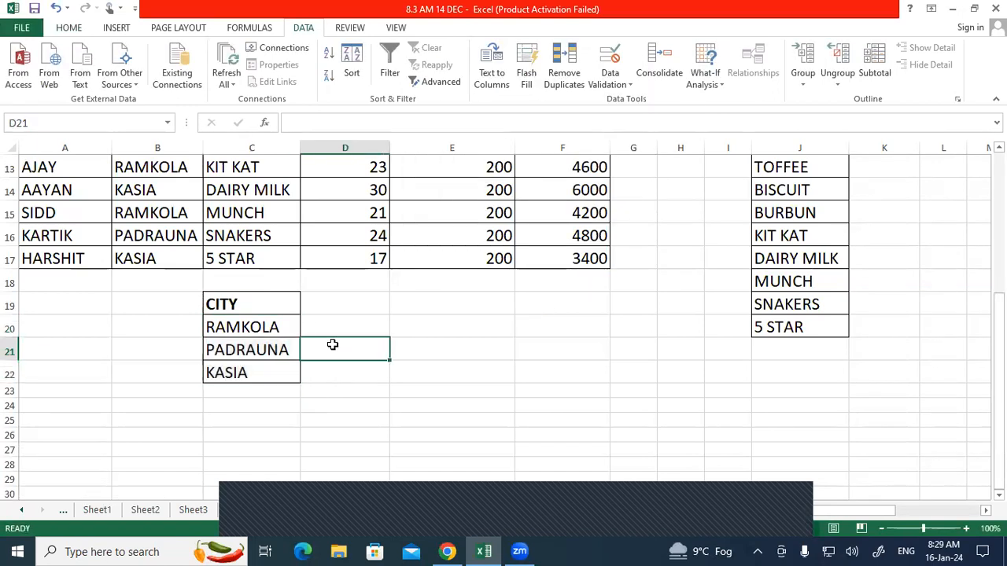
pyautogui.click(288, 328)
pyautogui.click(308, 332)
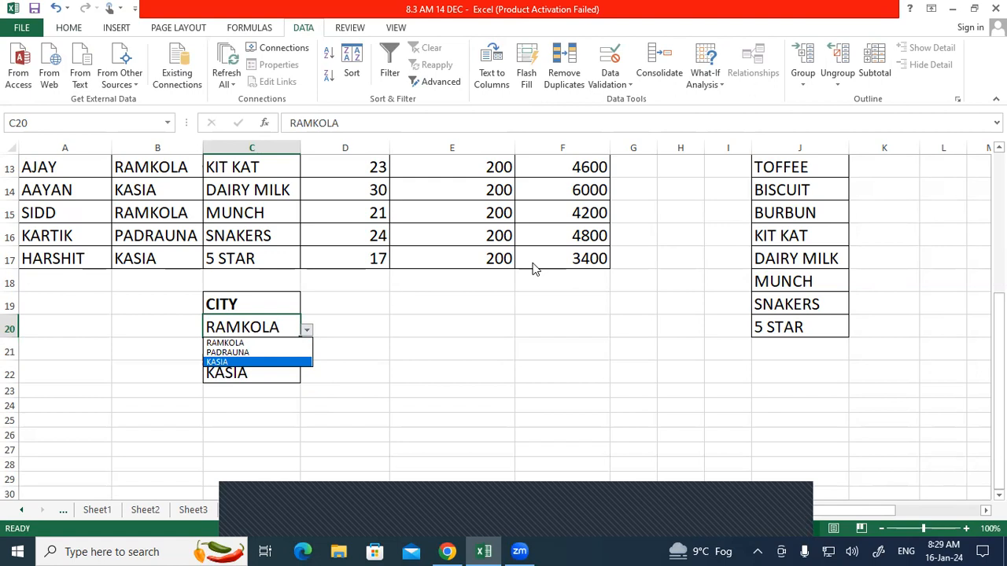
pyautogui.press('Escape')
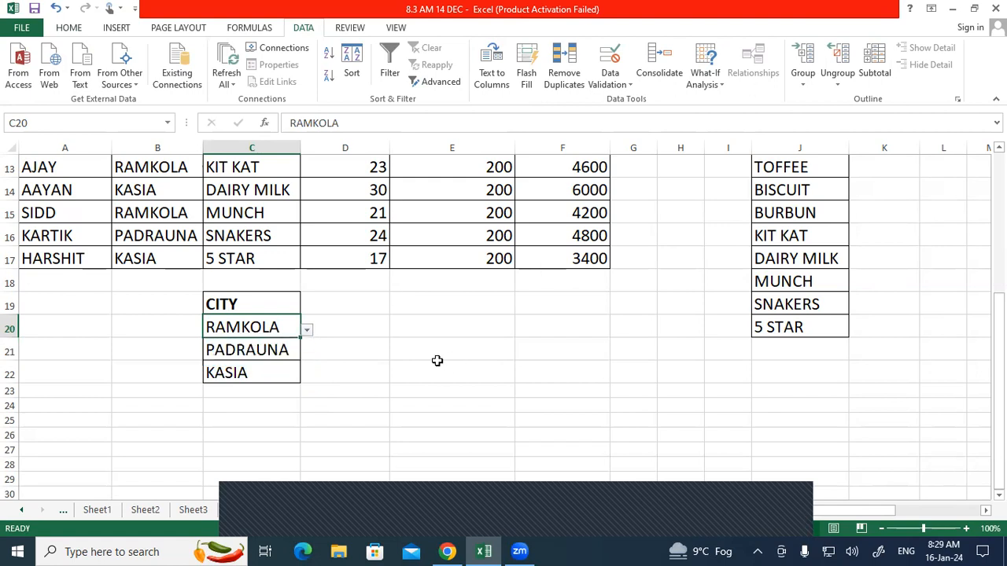
pyautogui.click(438, 361)
pyautogui.moveTo(178, 294); pyautogui.dragTo(321, 393)
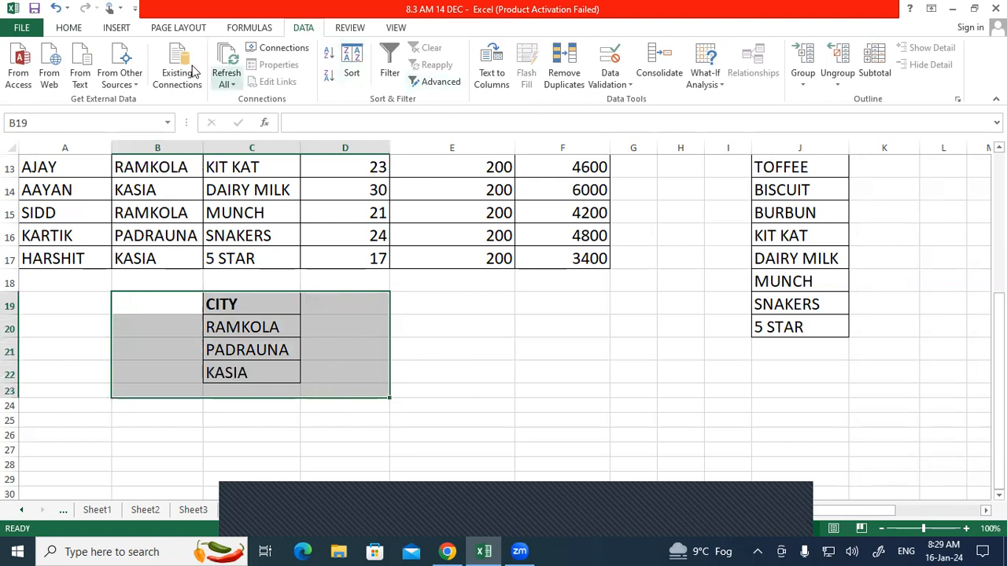
# Step: Clear All on the old extracted CITY list below the sales table
pyautogui.click(118, 30)
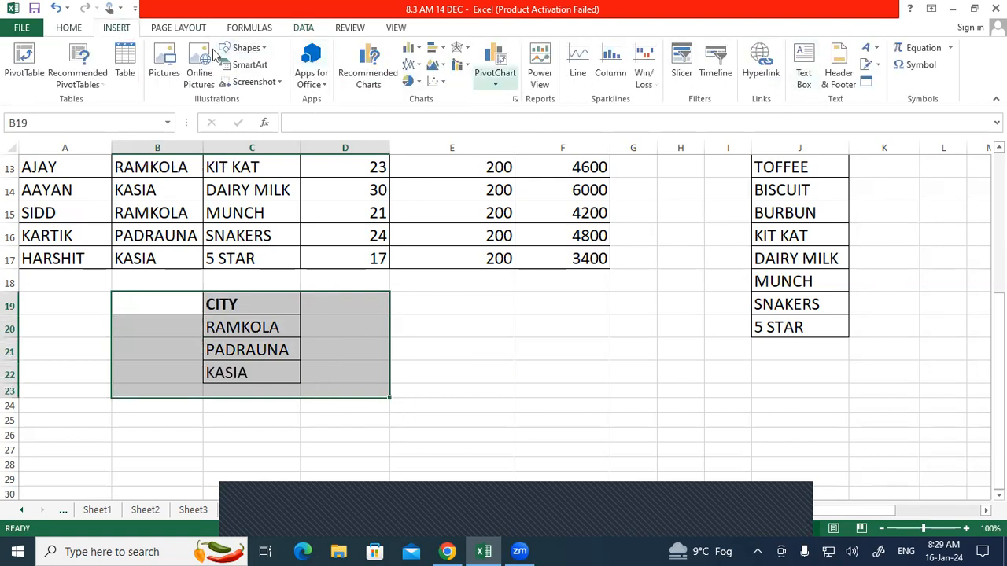
pyautogui.click(79, 31)
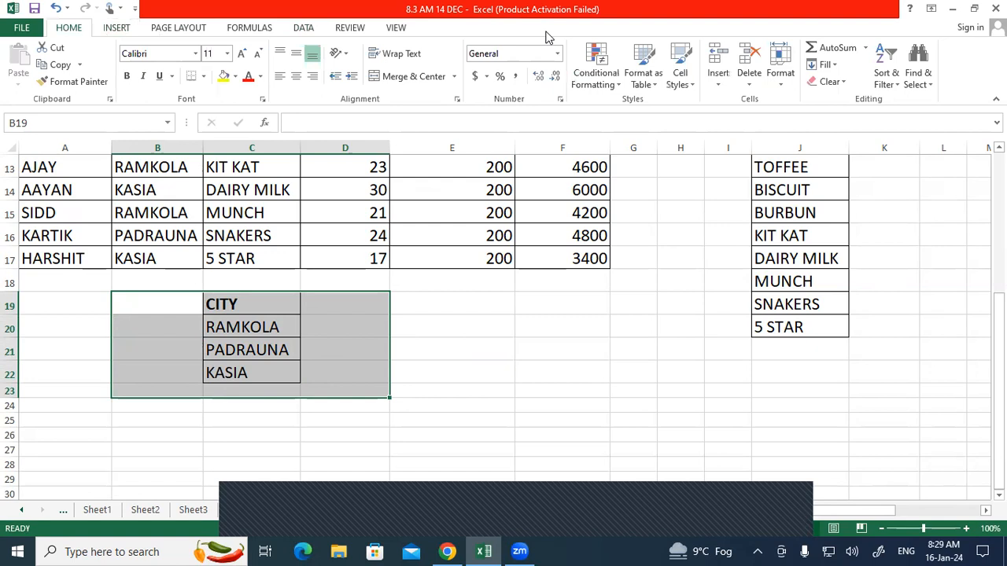
pyautogui.click(832, 84)
pyautogui.click(840, 100)
pyautogui.click(540, 348)
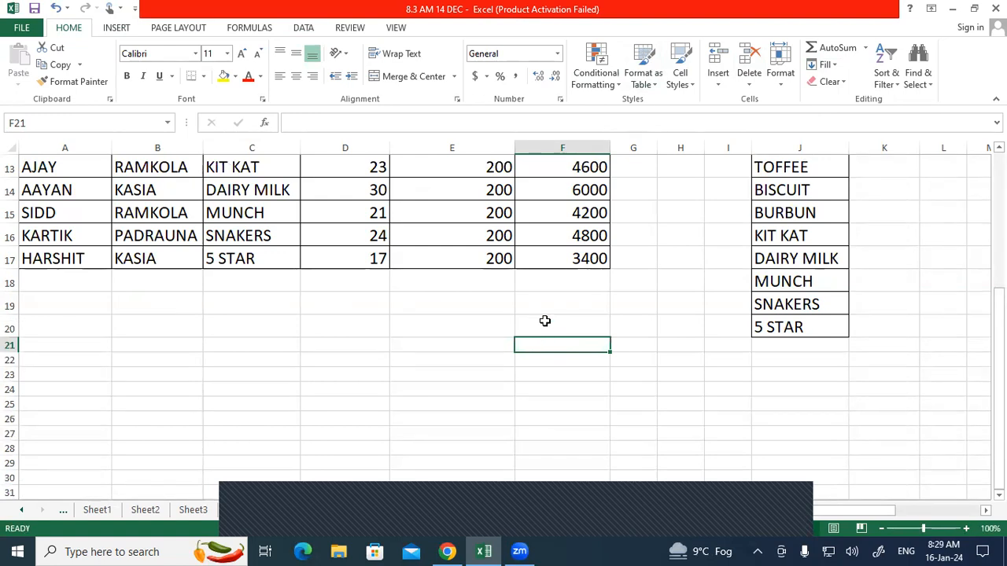
# Step: Select cell I11 under the helper table's CITY heading
pyautogui.scroll(3, 545, 321)
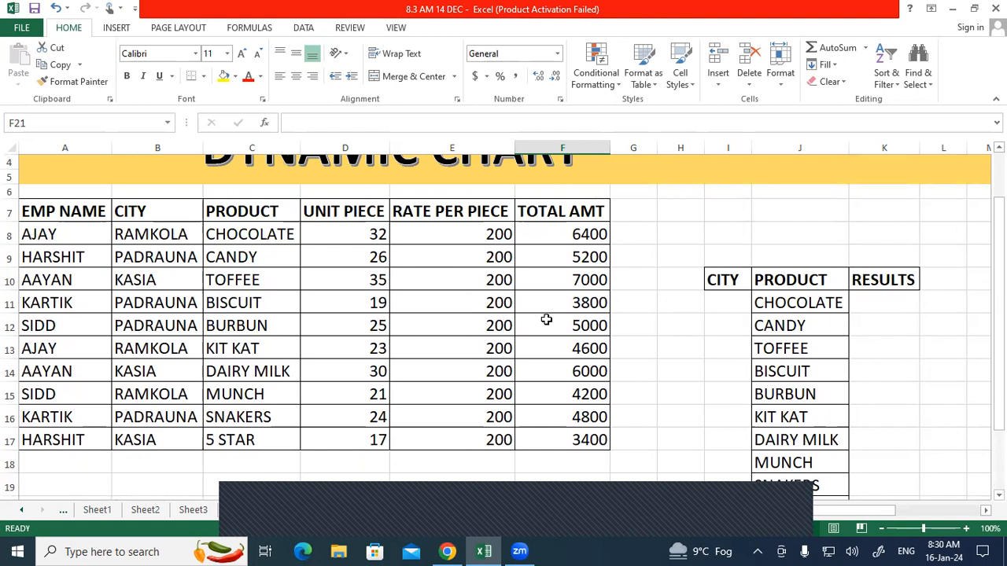
pyautogui.scroll(-1, 546, 320)
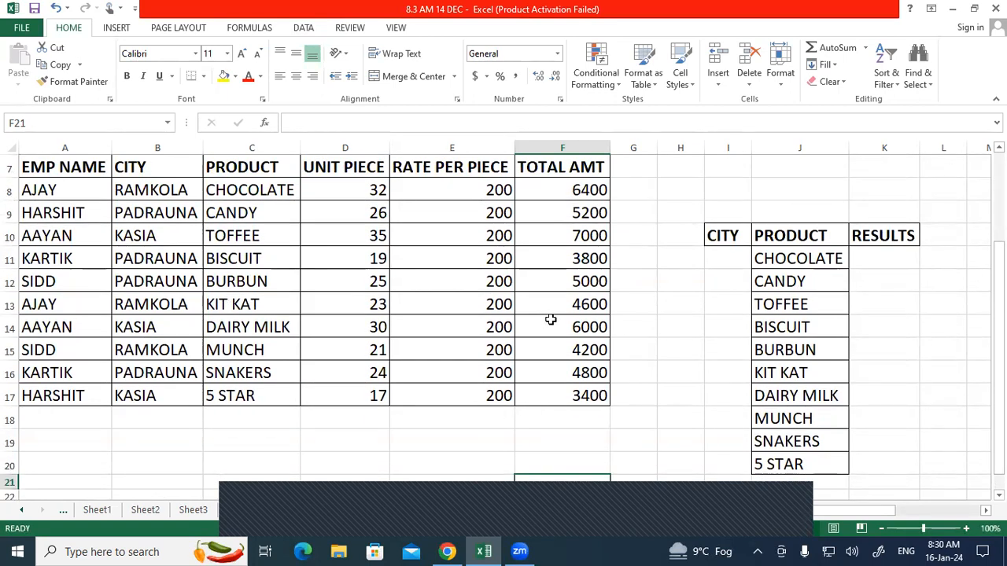
pyautogui.moveTo(723, 259); pyautogui.dragTo(708, 472)
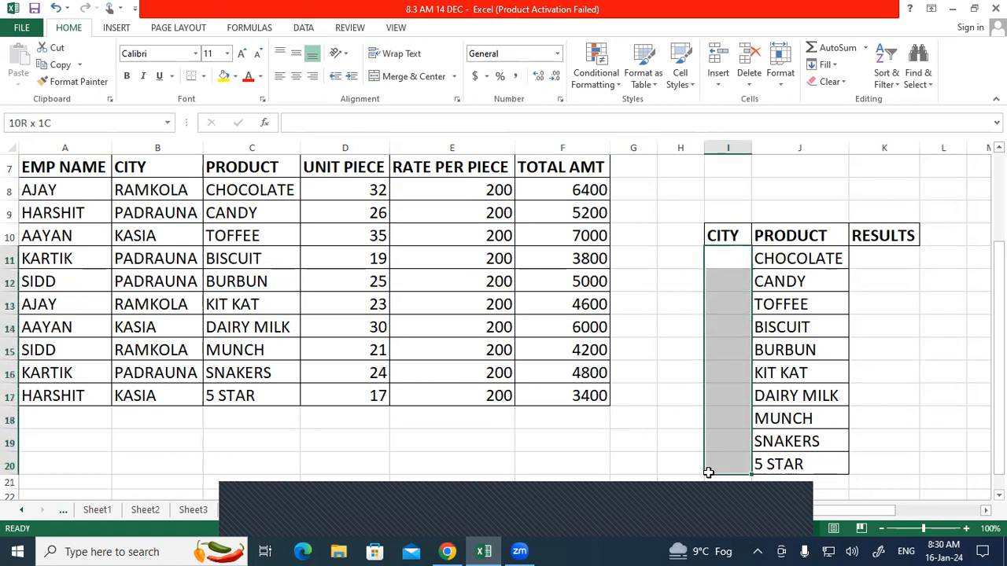
pyautogui.click(905, 346)
pyautogui.click(709, 266)
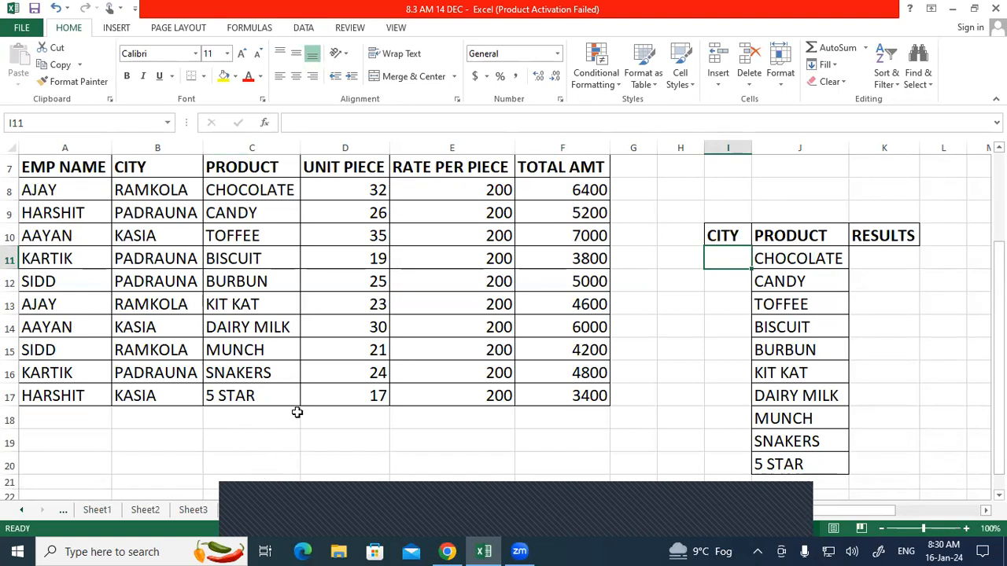
# Step: Advanced-filter unique records from list range B7:B17, copying them to C19
pyautogui.click(307, 28)
pyautogui.click(434, 82)
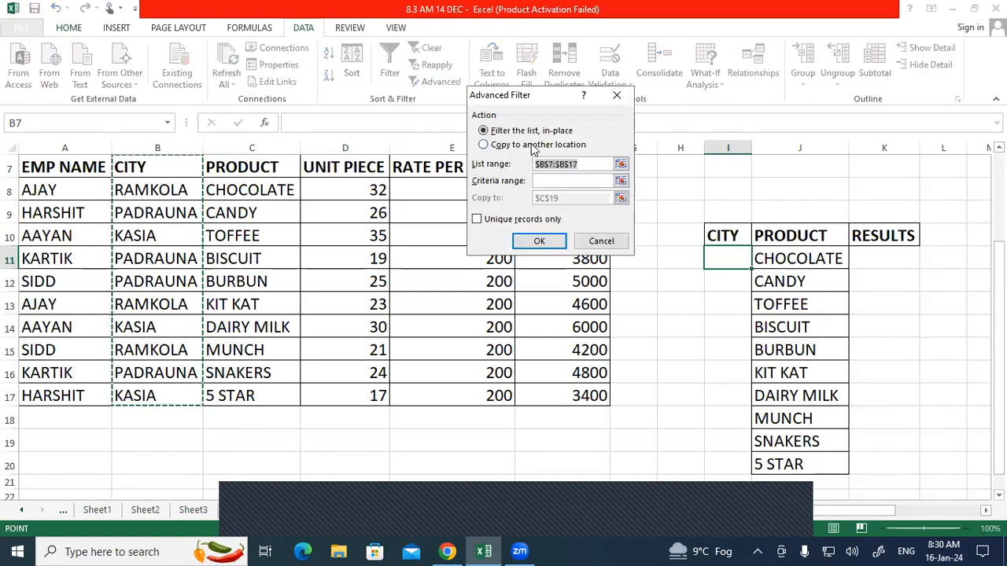
pyautogui.click(507, 145)
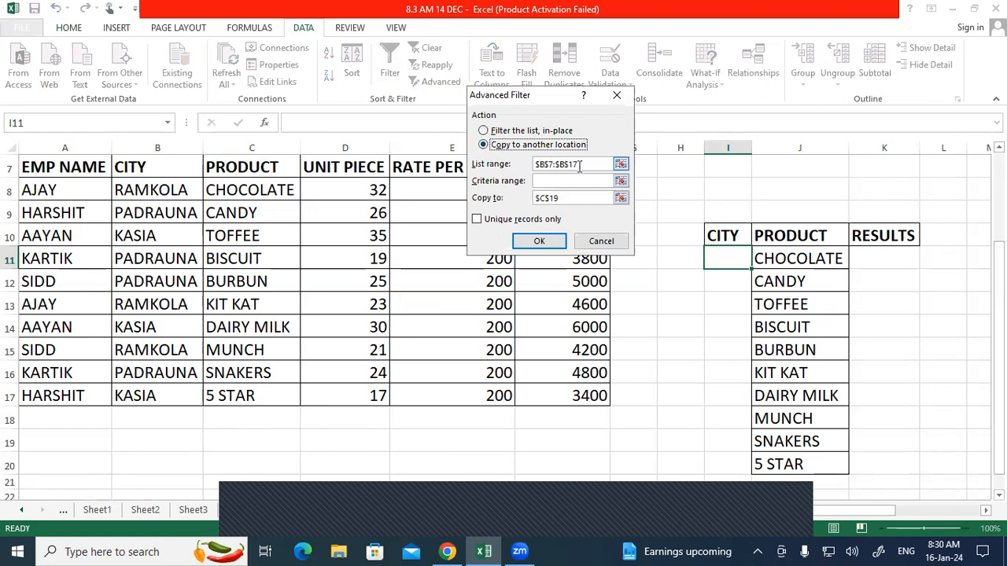
pyautogui.moveTo(580, 164); pyautogui.dragTo(535, 163)
pyautogui.moveTo(157, 167); pyautogui.dragTo(178, 395)
pyautogui.click(564, 202)
pyautogui.click(277, 430)
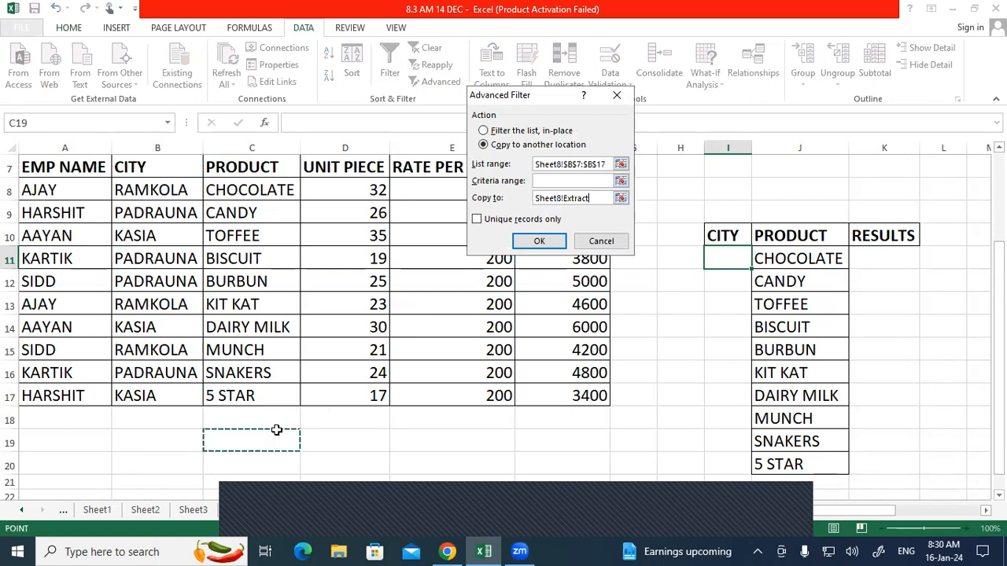
pyautogui.click(477, 219)
pyautogui.click(521, 244)
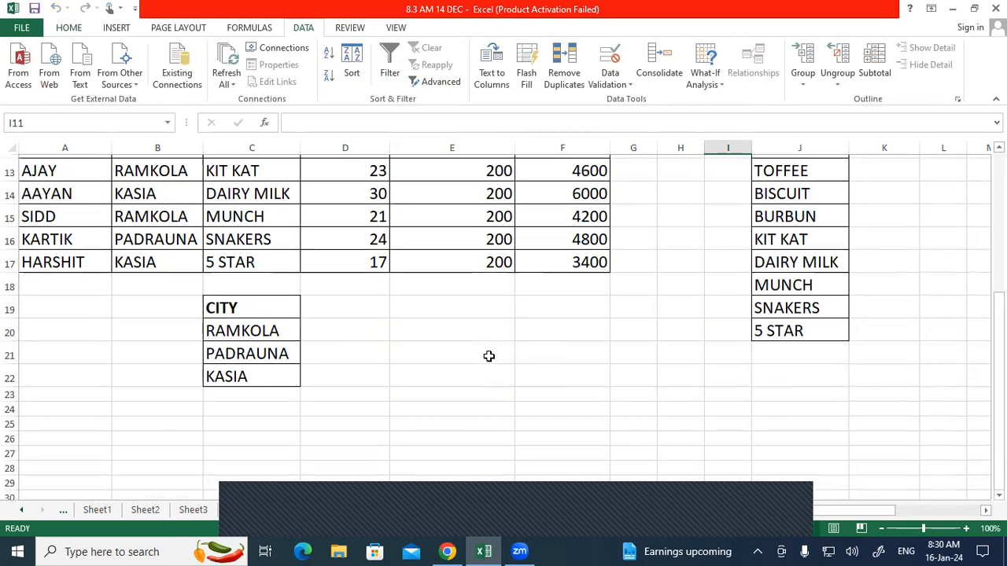
pyautogui.scroll(2, 489, 356)
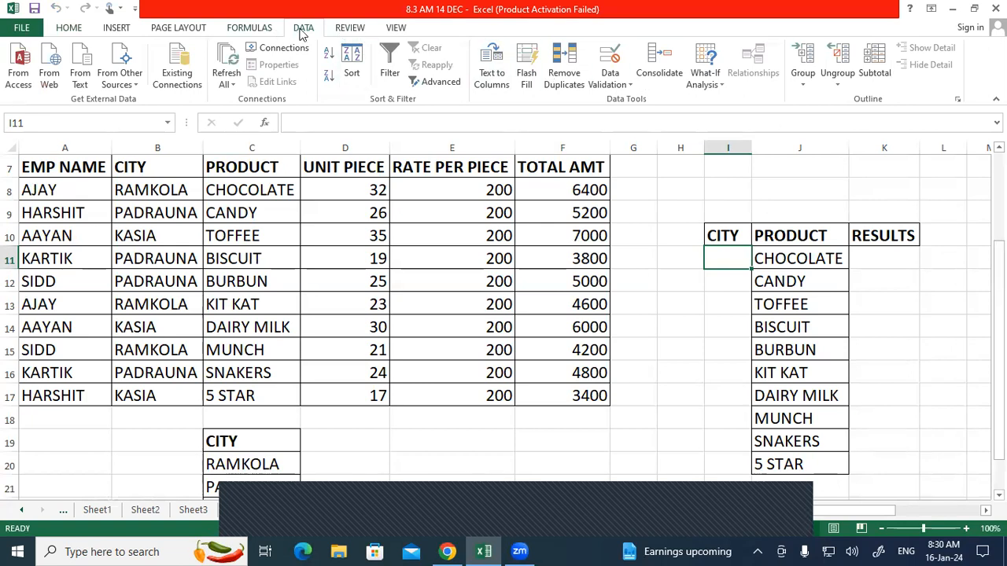
# Step: Give I11 a List data validation with source =$C$20:$C$22
pyautogui.click(610, 59)
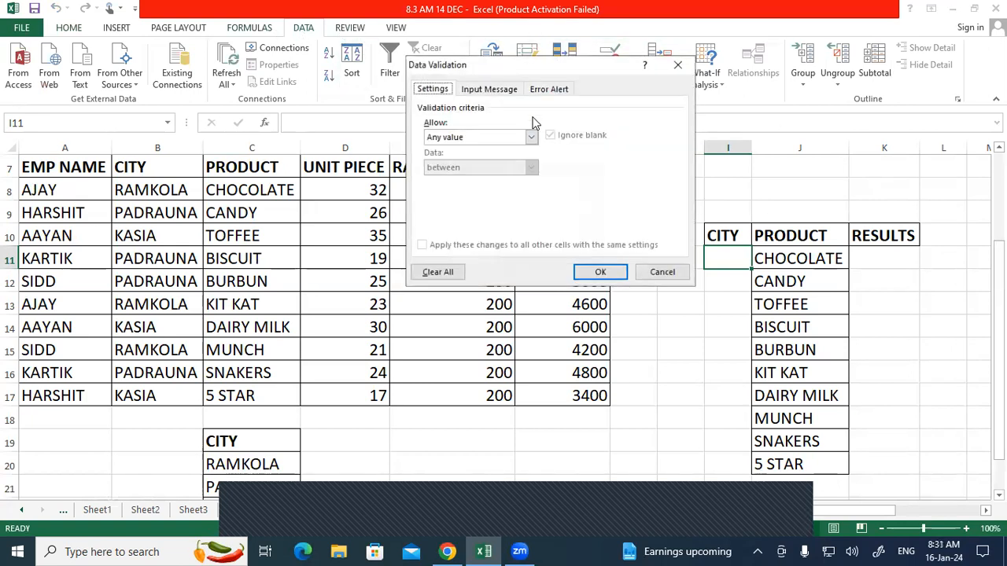
pyautogui.click(497, 138)
pyautogui.click(446, 178)
pyautogui.click(451, 195)
pyautogui.scroll(-3, 333, 371)
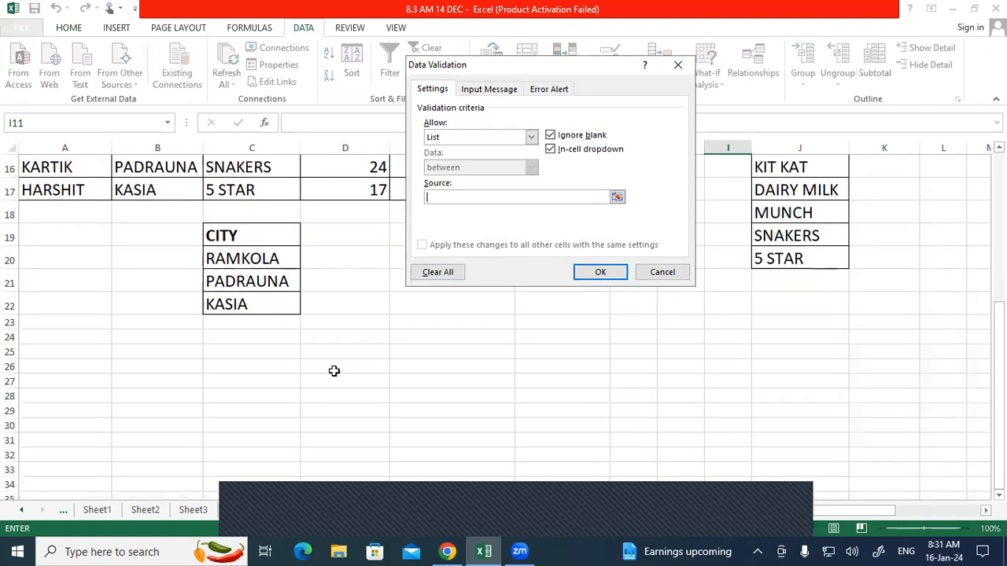
pyautogui.moveTo(268, 264); pyautogui.dragTo(270, 296)
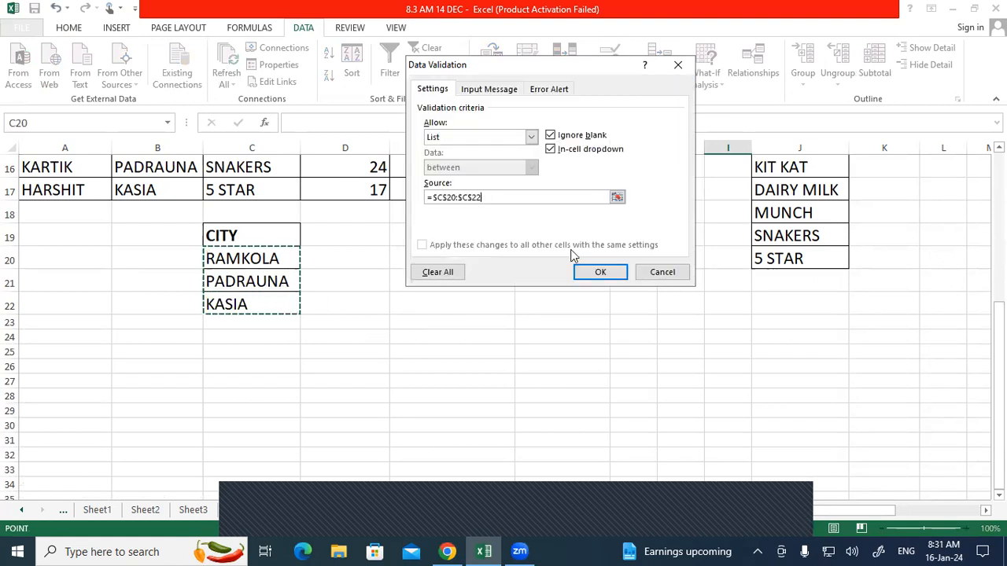
pyautogui.click(600, 272)
pyautogui.scroll(3, 769, 321)
pyautogui.scroll(1, 768, 321)
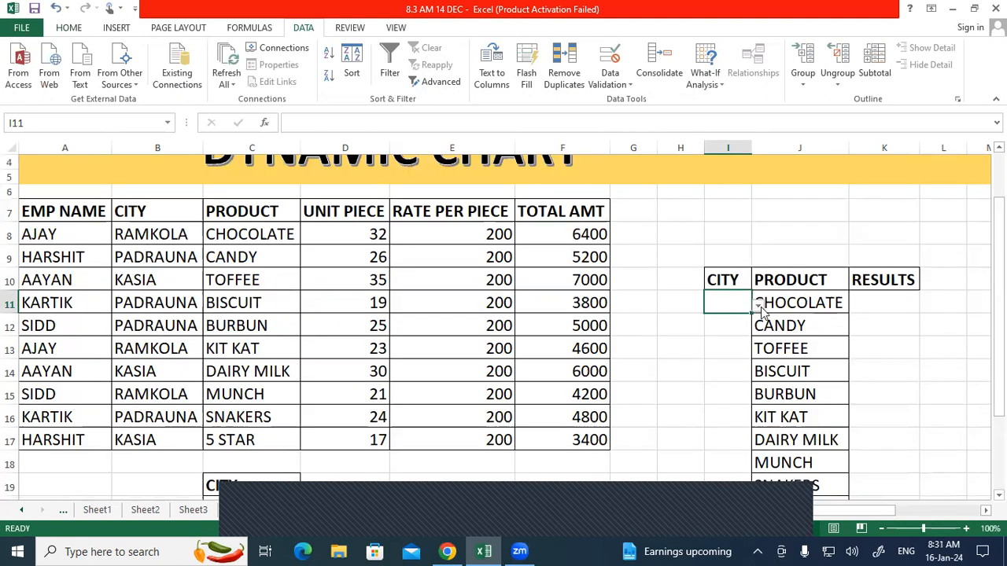
# Step: Choose PADRAUNA in I11's dropdown and make it bold at font size 14
pyautogui.click(758, 305)
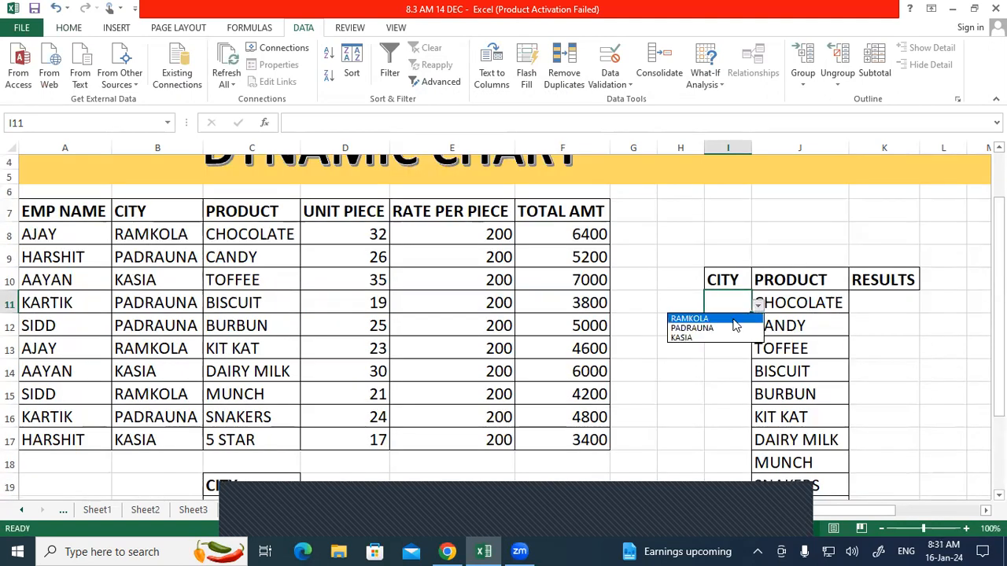
pyautogui.click(733, 329)
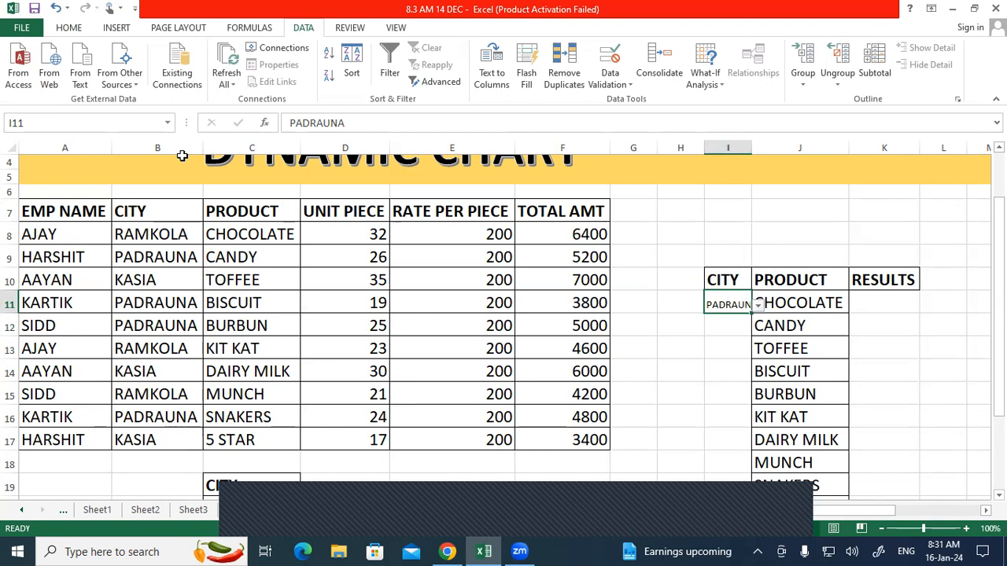
pyautogui.click(75, 28)
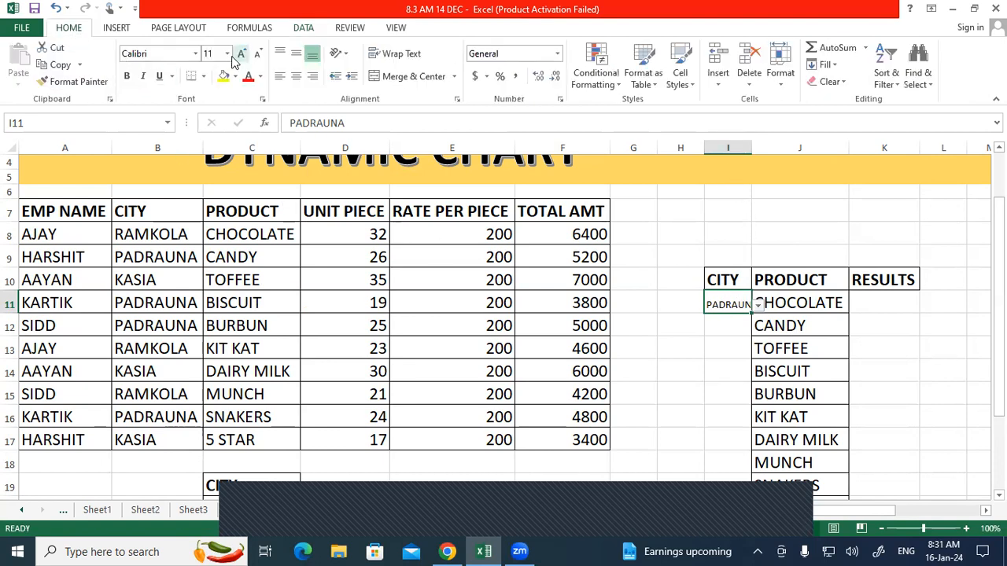
pyautogui.hotkey('ctrl', 'b')
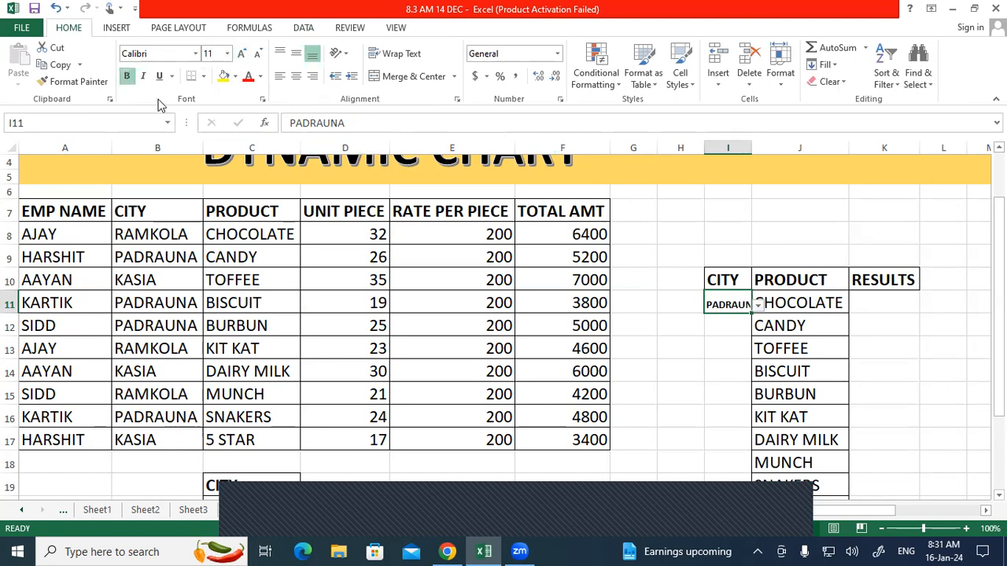
pyautogui.click(241, 53)
pyautogui.click(242, 53)
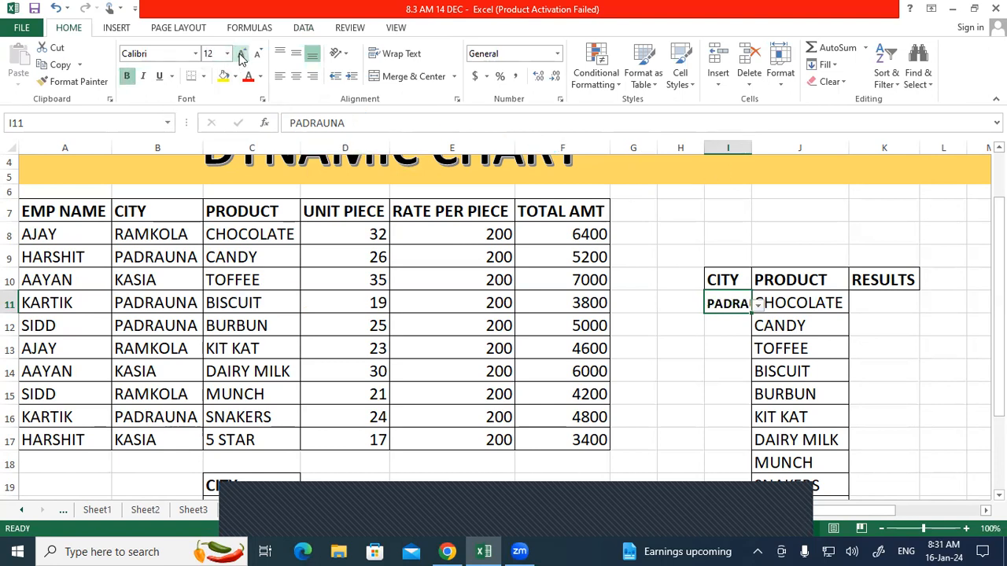
# Step: Autofit column I so PADRAUNA shows fully, then reselect I11
pyautogui.click(740, 148)
pyautogui.doubleClick(751, 148)
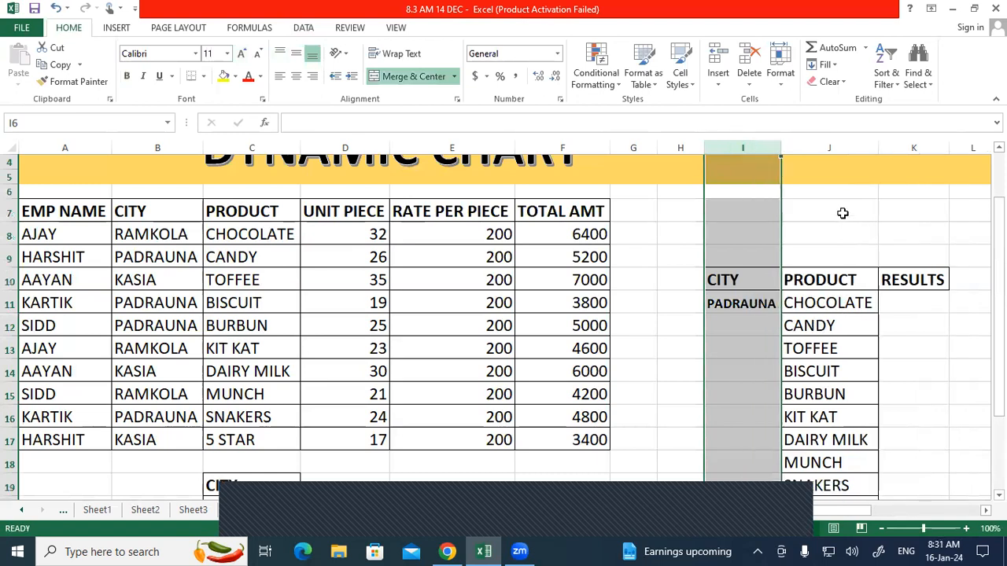
pyautogui.click(841, 214)
pyautogui.click(845, 369)
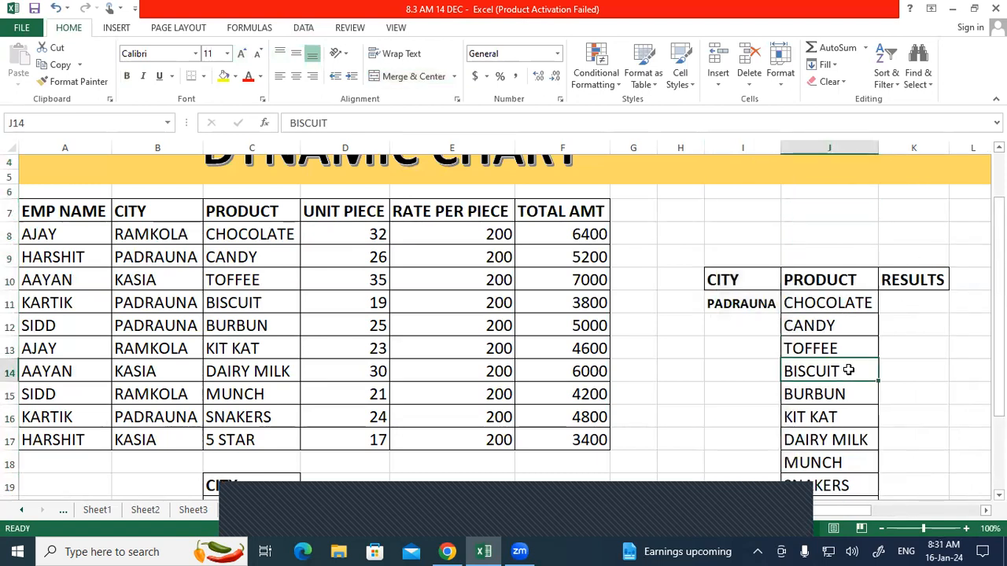
pyautogui.click(736, 305)
pyautogui.click(919, 303)
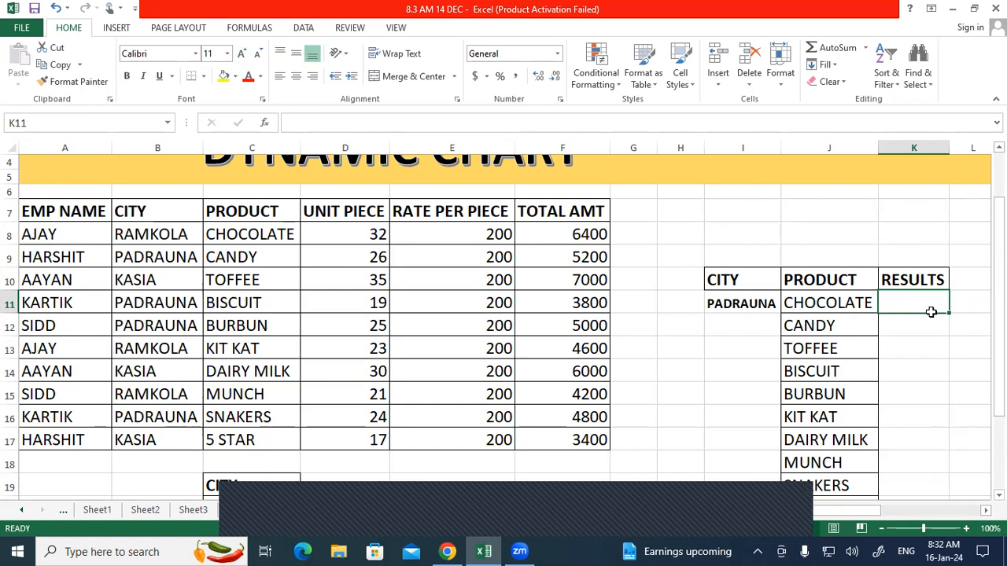
# Step: Begin a SUMIFS in K11 with sum range F7:F17 and criteria range B7:B17
pyautogui.write('=')
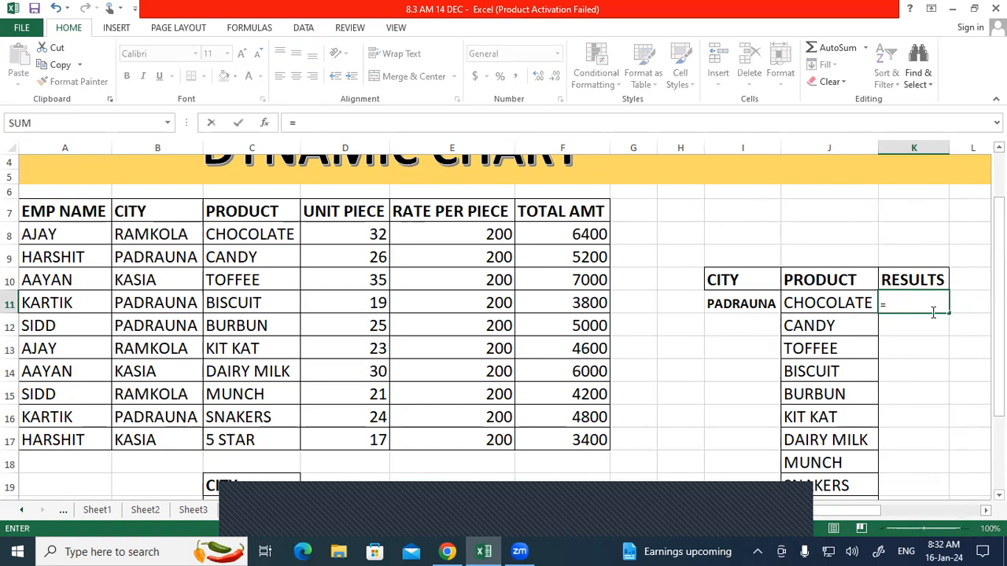
pyautogui.write('SUN')
pyautogui.press('BackSpace')
pyautogui.write('MIFS')
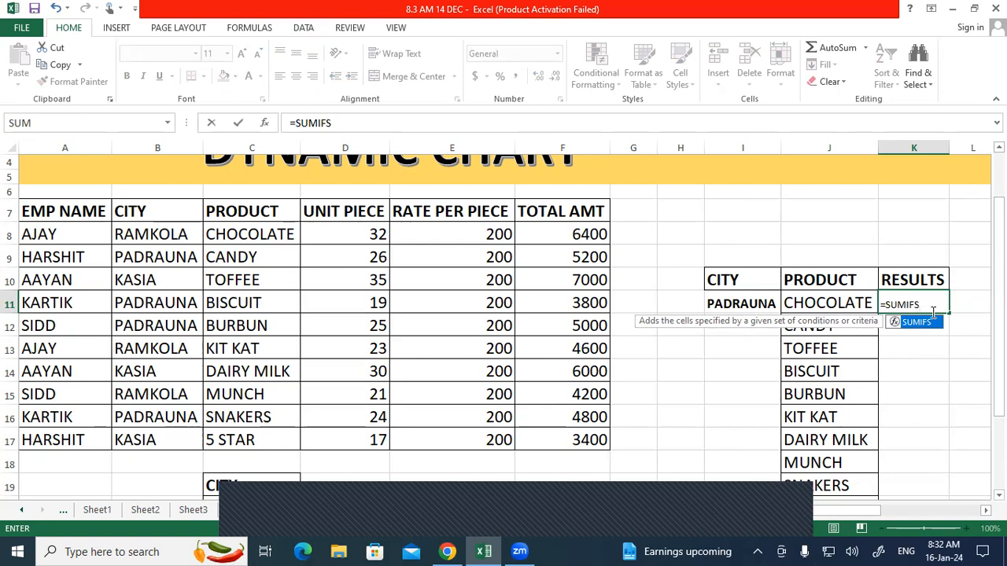
pyautogui.write('(')
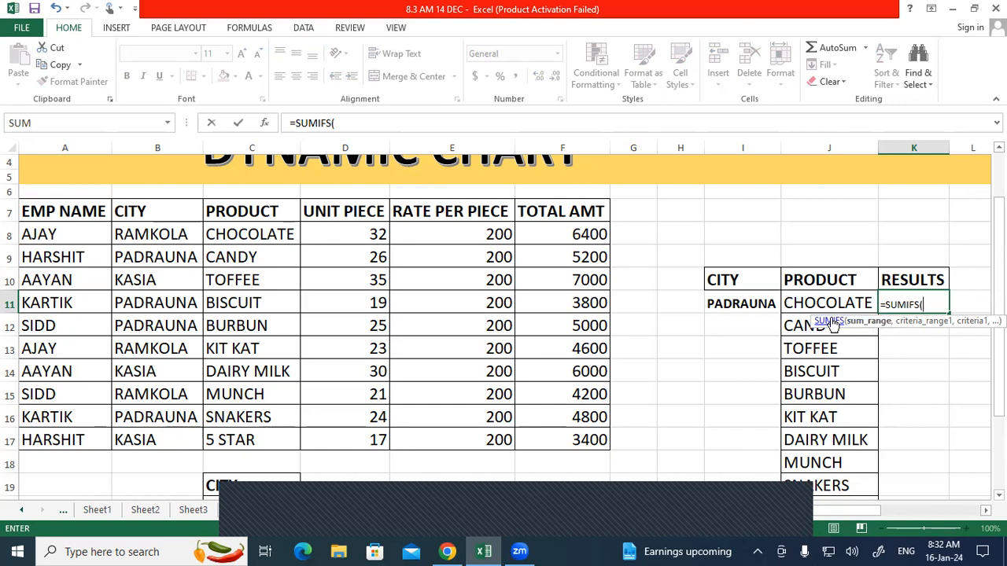
pyautogui.moveTo(564, 210); pyautogui.dragTo(569, 440)
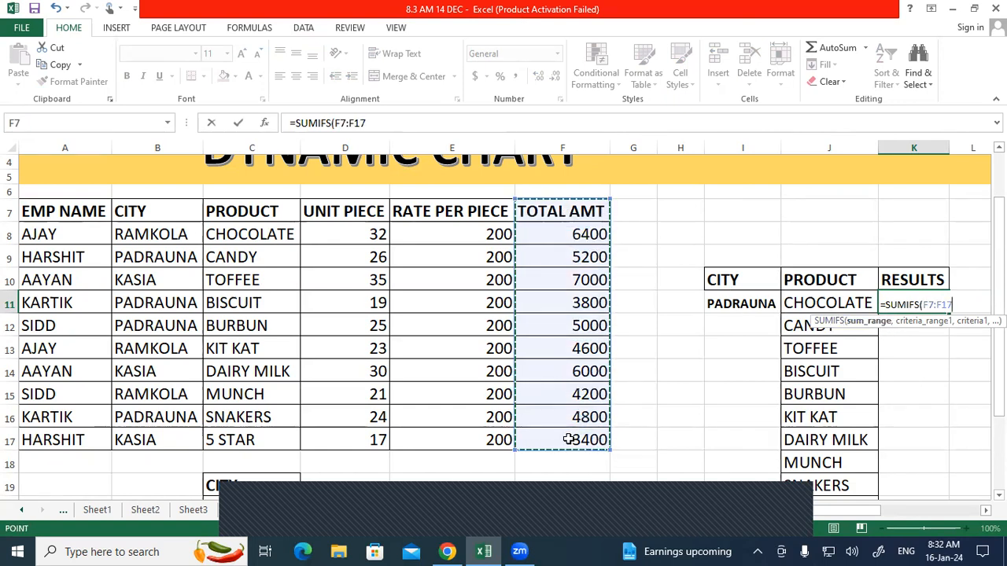
pyautogui.write(',')
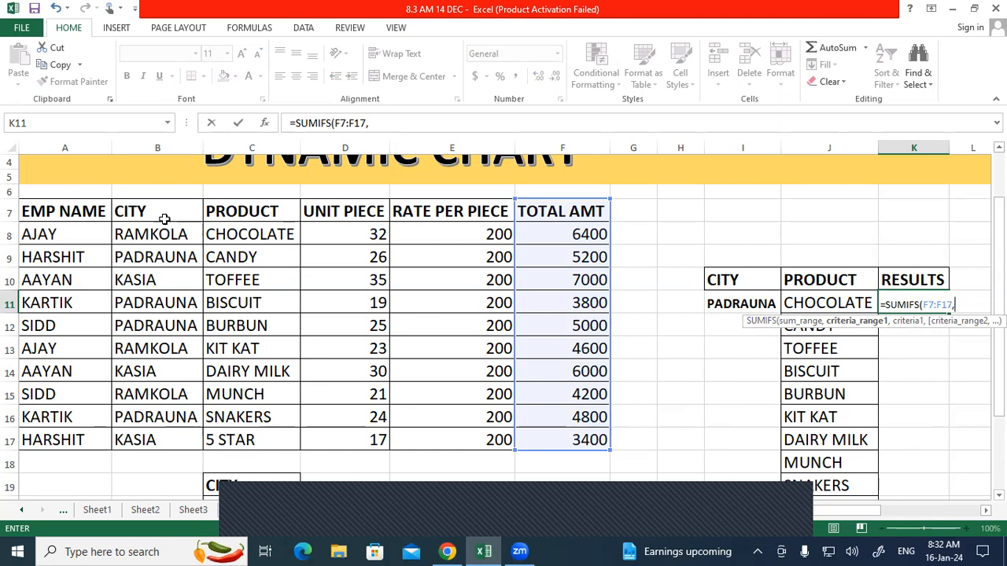
pyautogui.moveTo(161, 217); pyautogui.dragTo(145, 437)
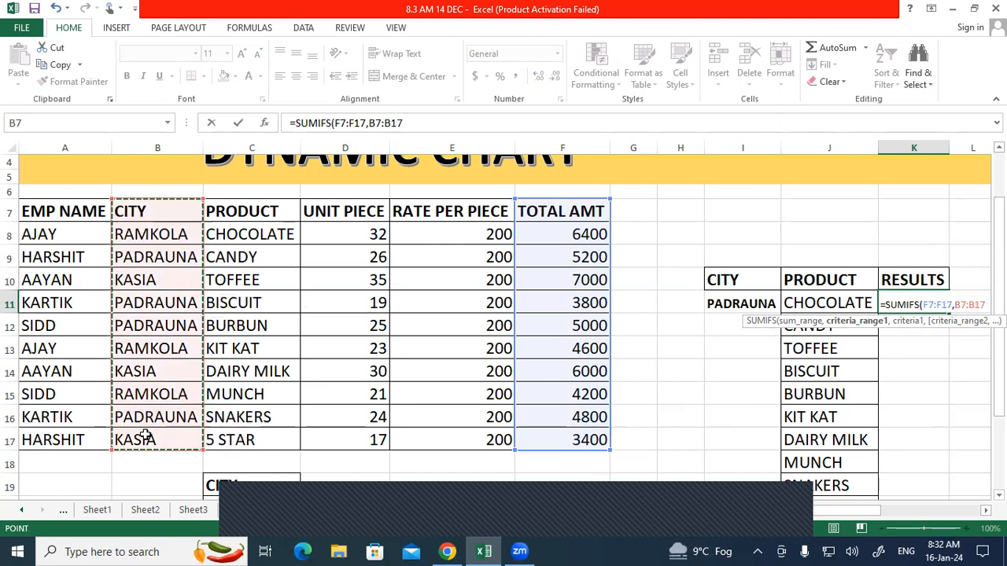
pyautogui.write(',')
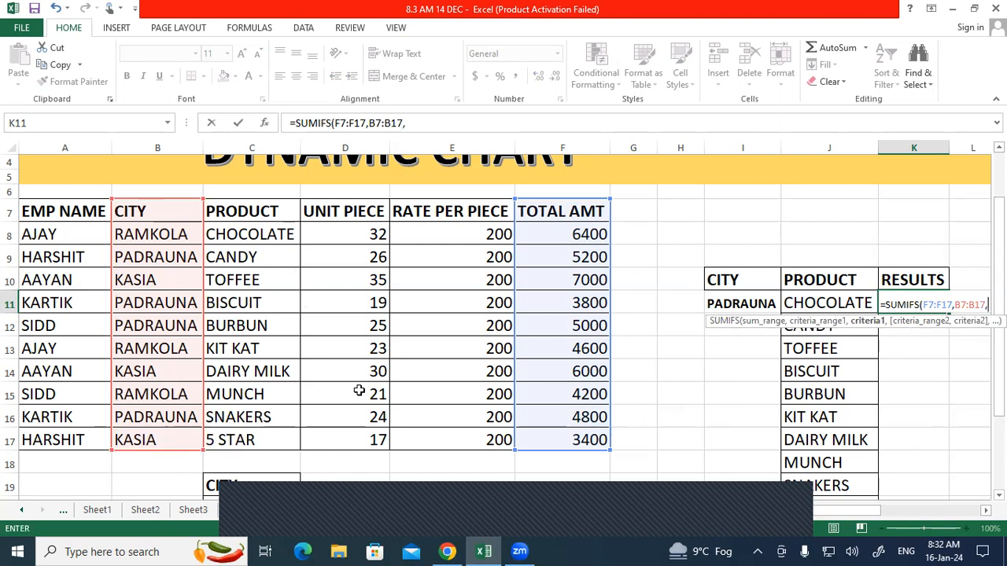
# Step: Complete the SUMIFS with criteria $I$11, J10:J20 and J11, and enter it
pyautogui.click(720, 299)
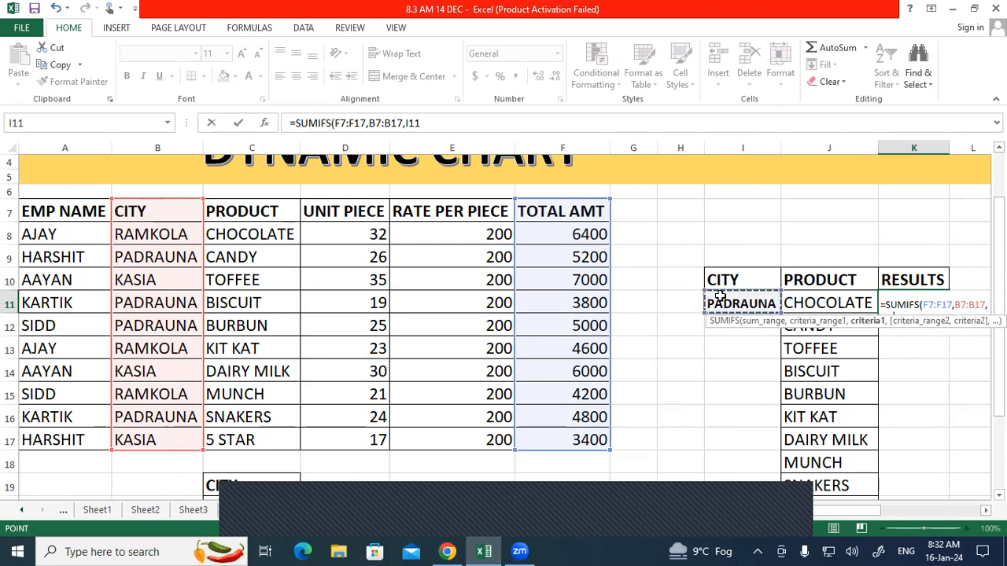
pyautogui.press('F4')
pyautogui.write(',')
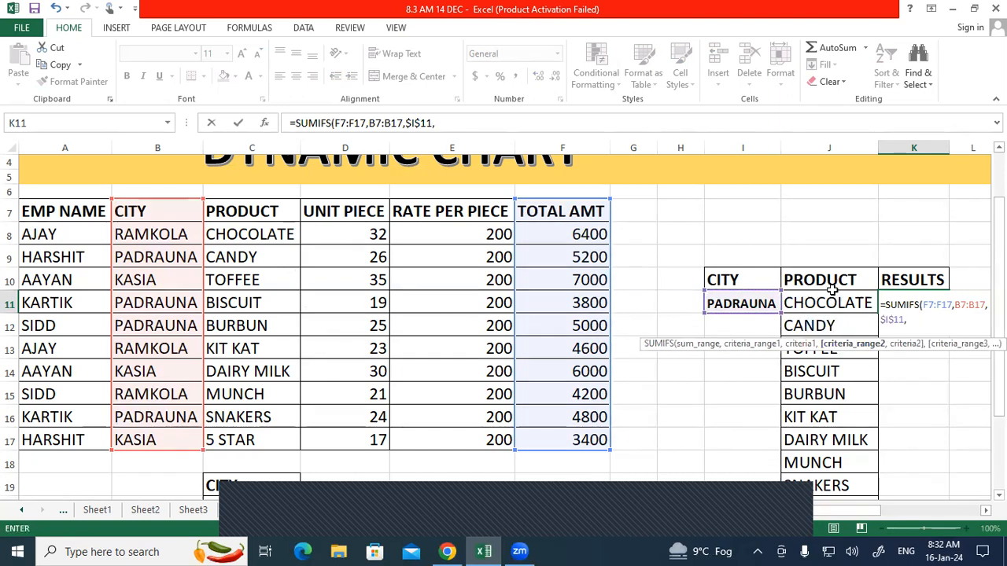
pyautogui.moveTo(824, 279); pyautogui.dragTo(830, 470)
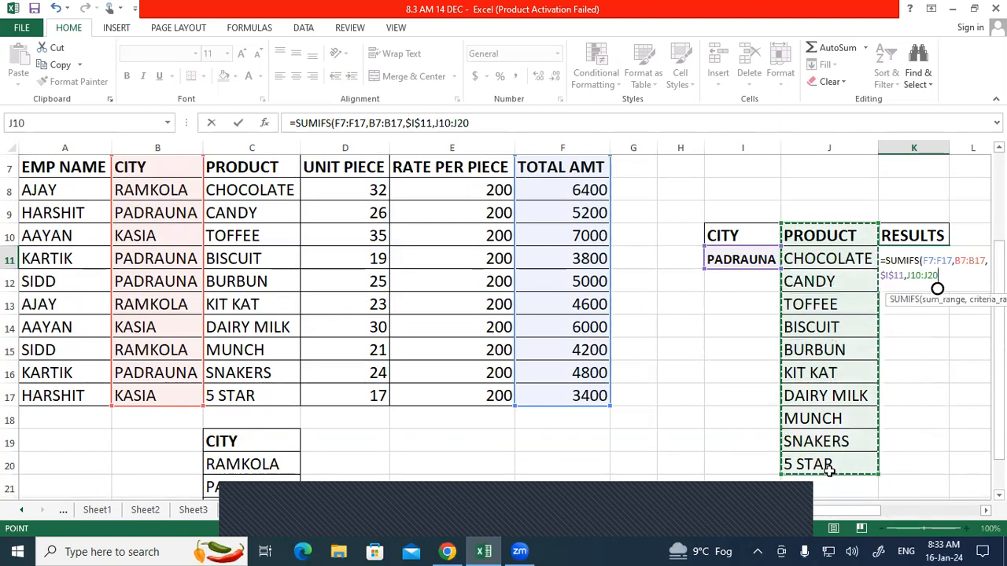
pyautogui.write(',')
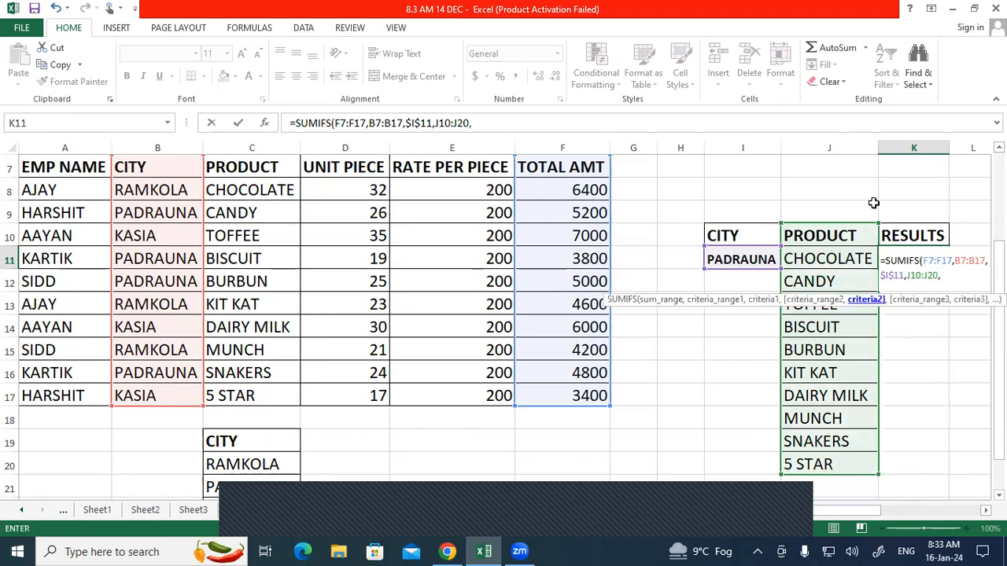
pyautogui.click(832, 253)
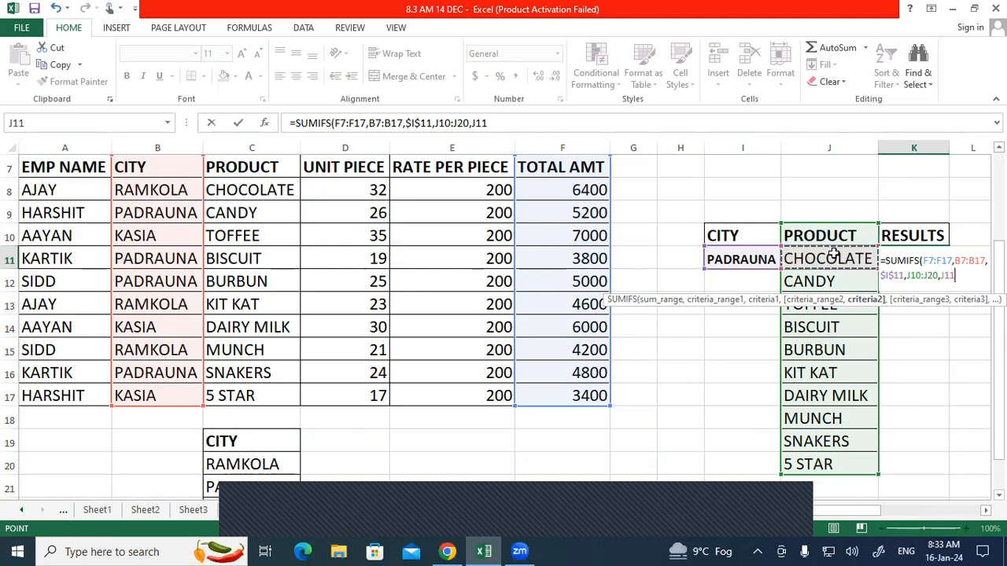
pyautogui.press('Return')
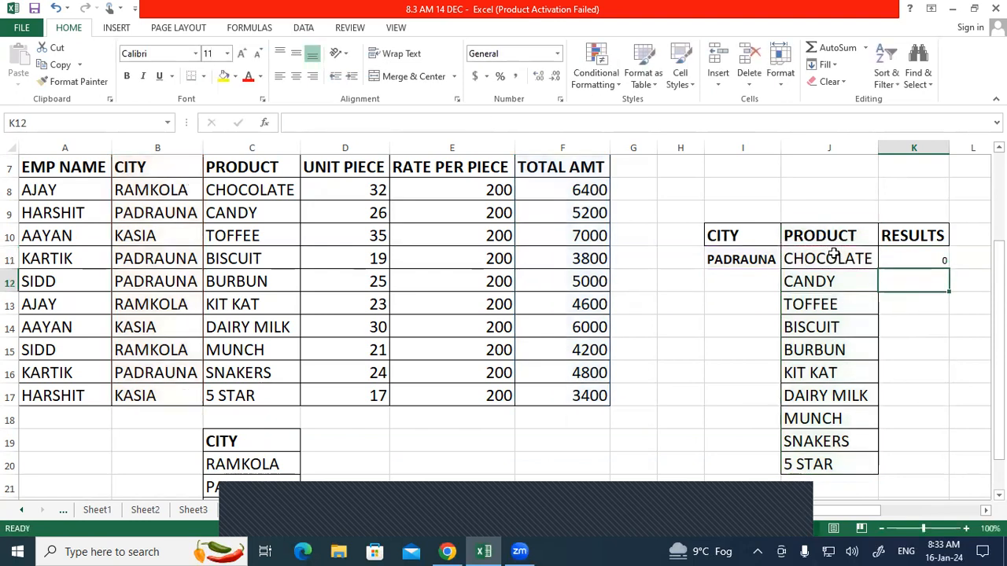
# Step: Enlarge K11's result to 18 pt and fill its SUMIFS formula down to K20
pyautogui.click(936, 265)
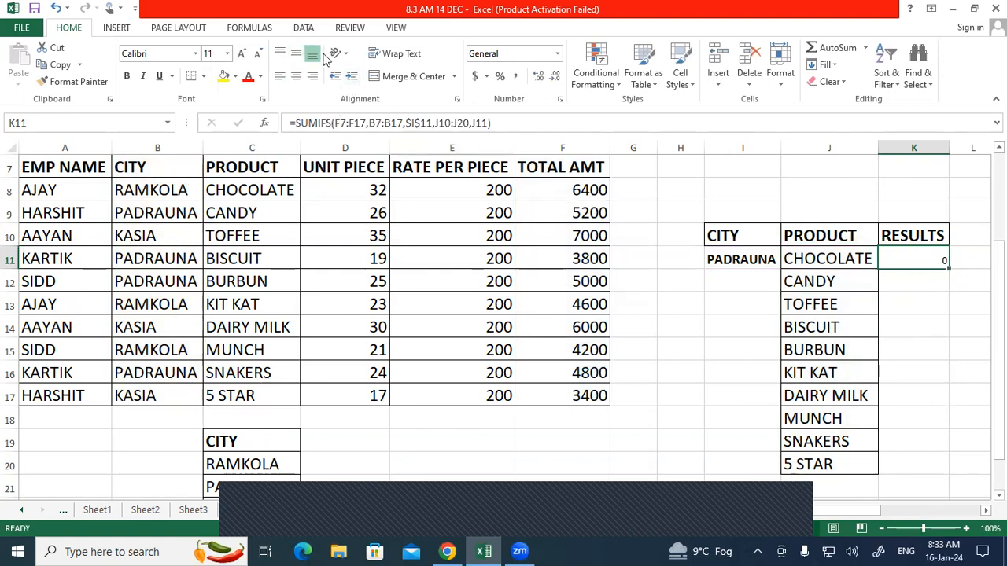
pyautogui.click(241, 57)
pyautogui.click(241, 56)
pyautogui.click(241, 57)
pyautogui.click(241, 57)
pyautogui.moveTo(947, 269); pyautogui.dragTo(952, 480)
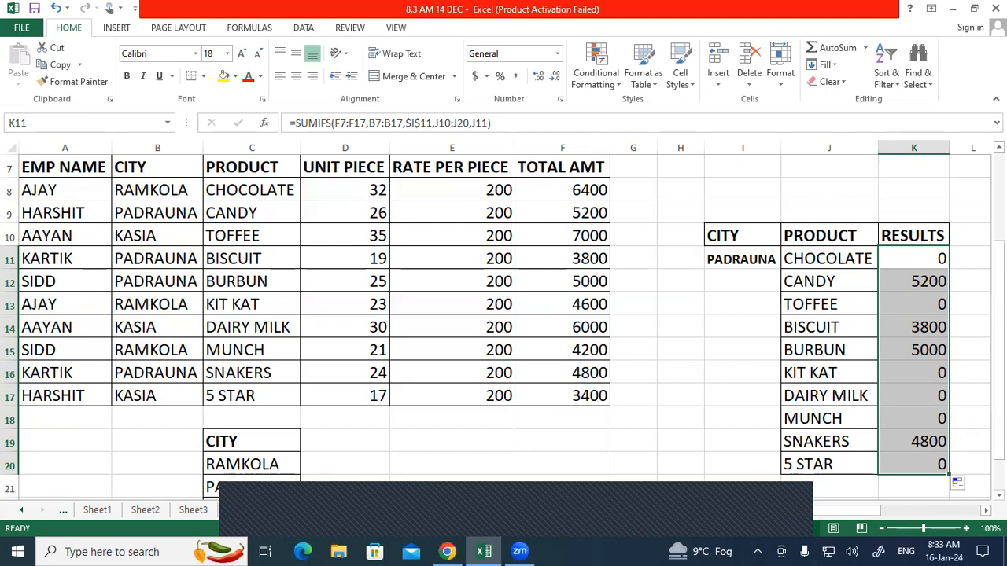
pyautogui.click(720, 258)
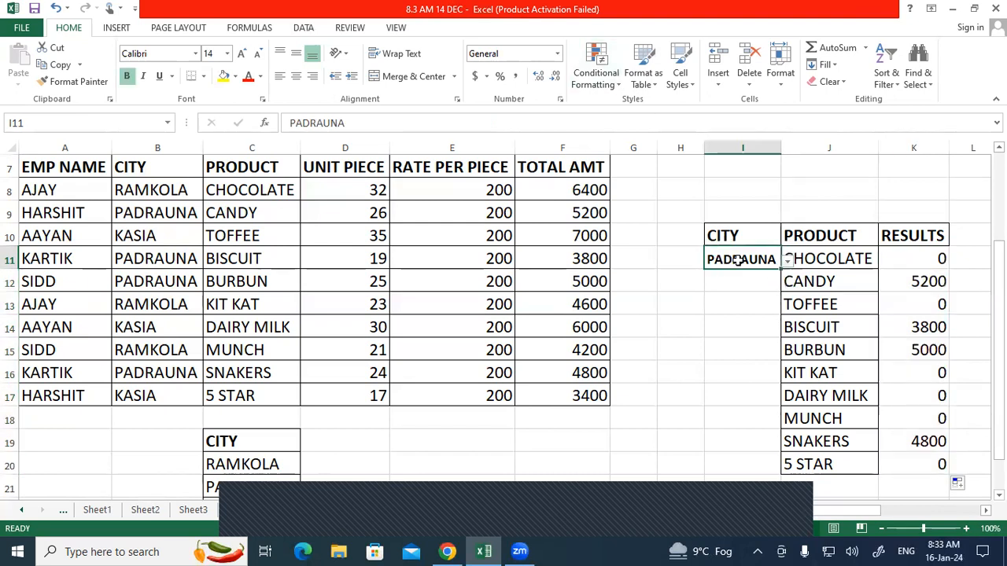
# Step: Switch the I11 city to RAMKOLA, then to KASIA
pyautogui.click(786, 259)
pyautogui.click(763, 274)
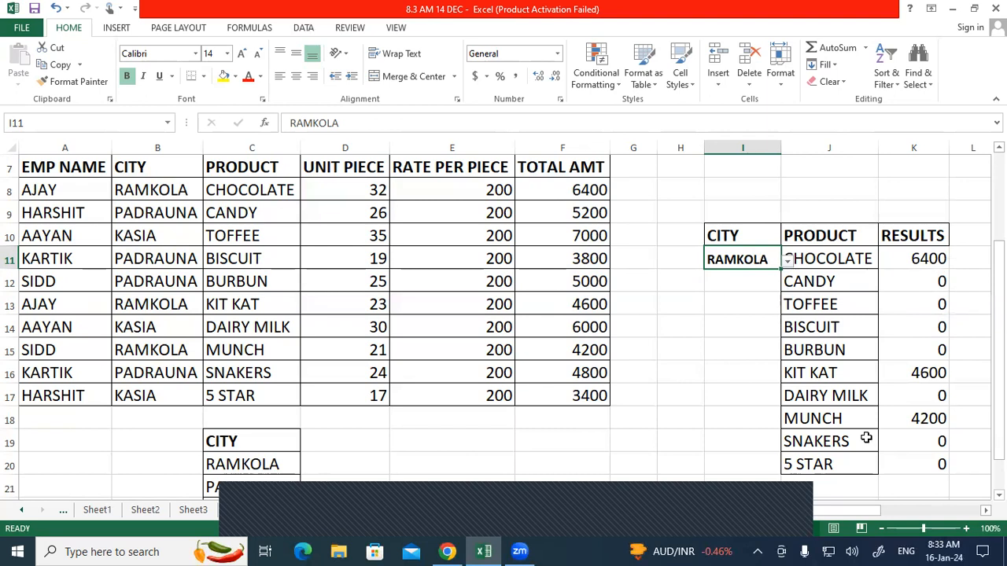
pyautogui.click(787, 263)
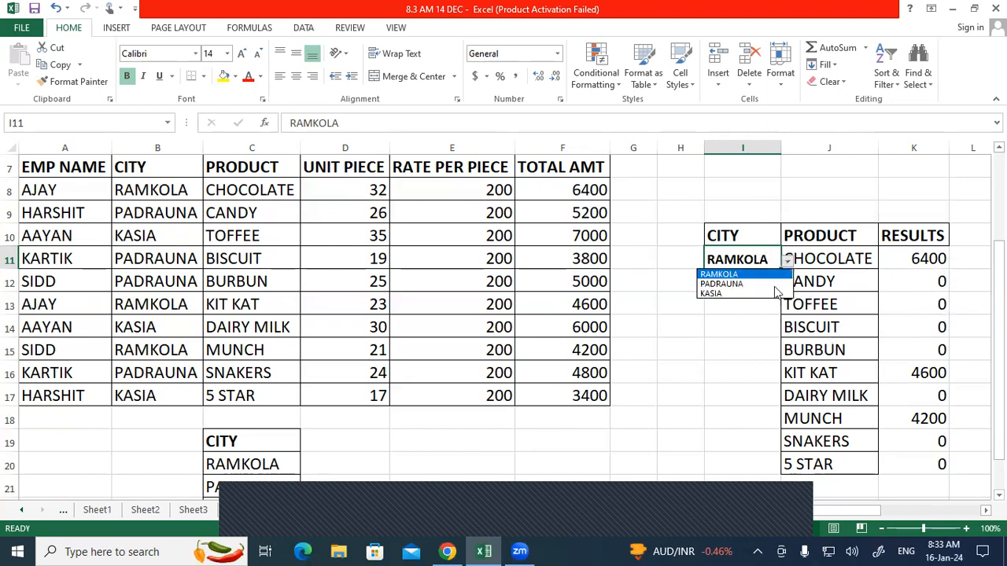
pyautogui.click(770, 293)
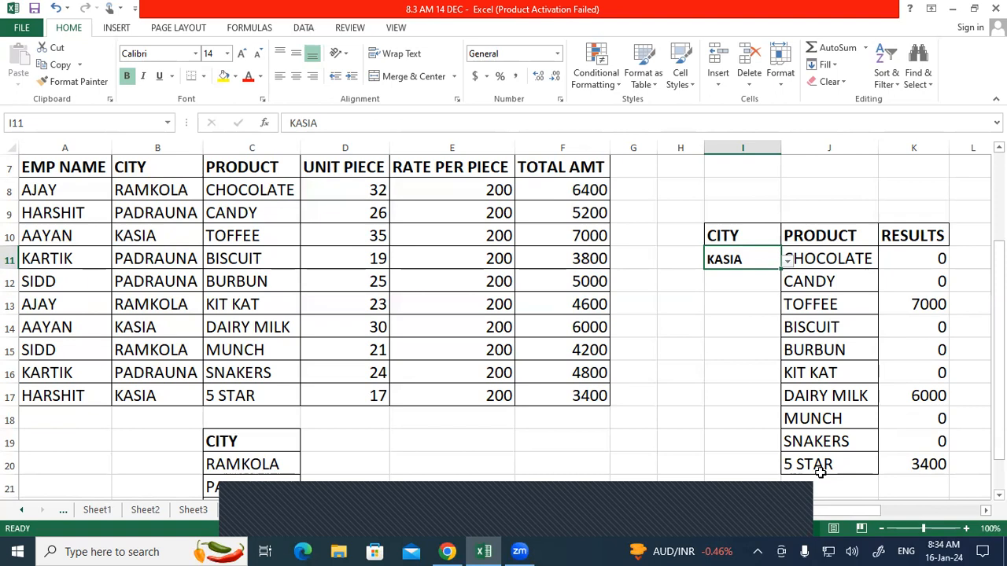
# Step: Merge and center I7:K8 and enter the formula =" TOTAL SALE IN "&I11
pyautogui.moveTo(737, 170); pyautogui.dragTo(897, 197)
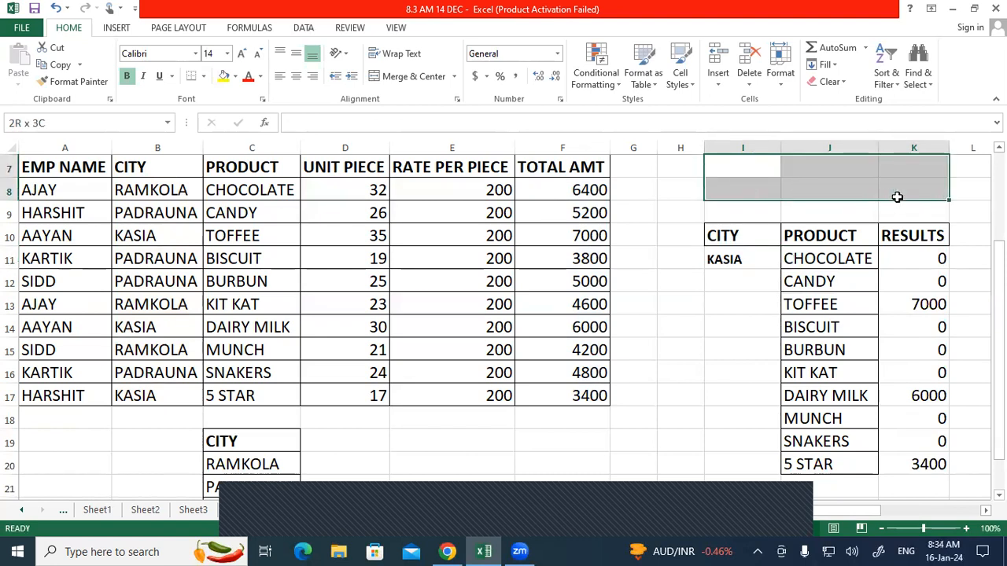
pyautogui.click(408, 76)
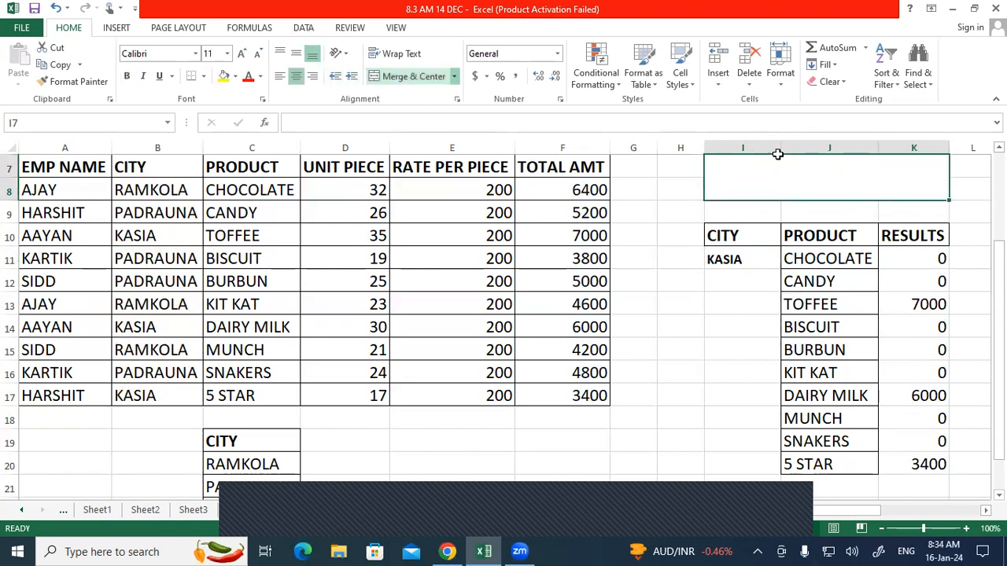
pyautogui.doubleClick(825, 178)
pyautogui.write('=')
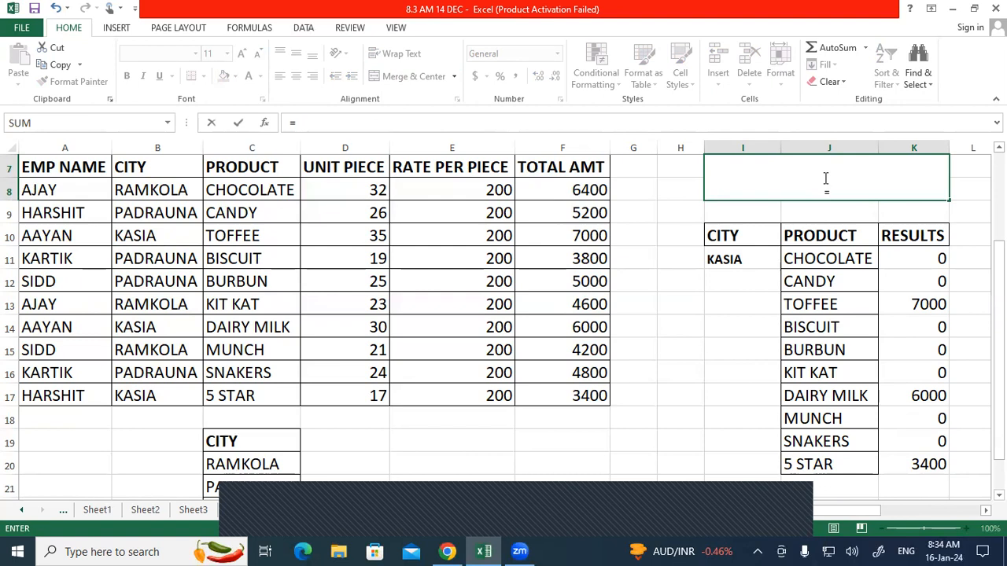
pyautogui.write(' " TOTAL SALE IN ')
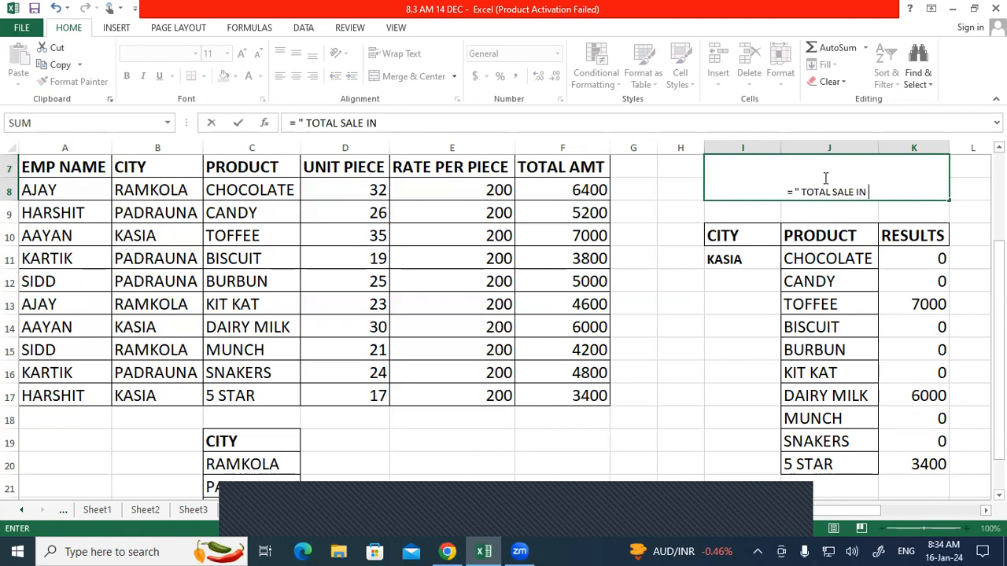
pyautogui.write('" &')
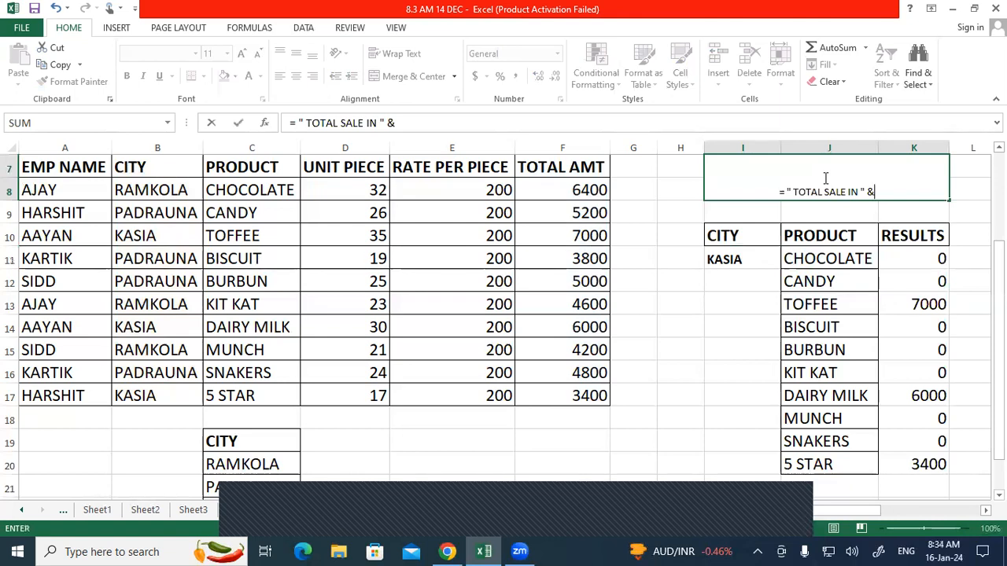
pyautogui.click(756, 259)
pyautogui.press('Return')
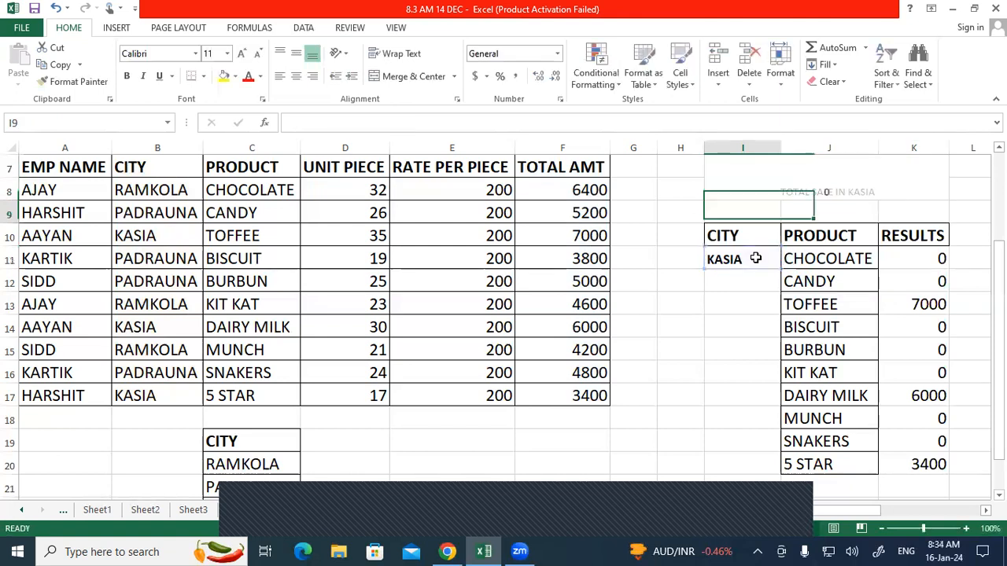
# Step: Make the merged title bold, red and 20 pt
pyautogui.click(810, 195)
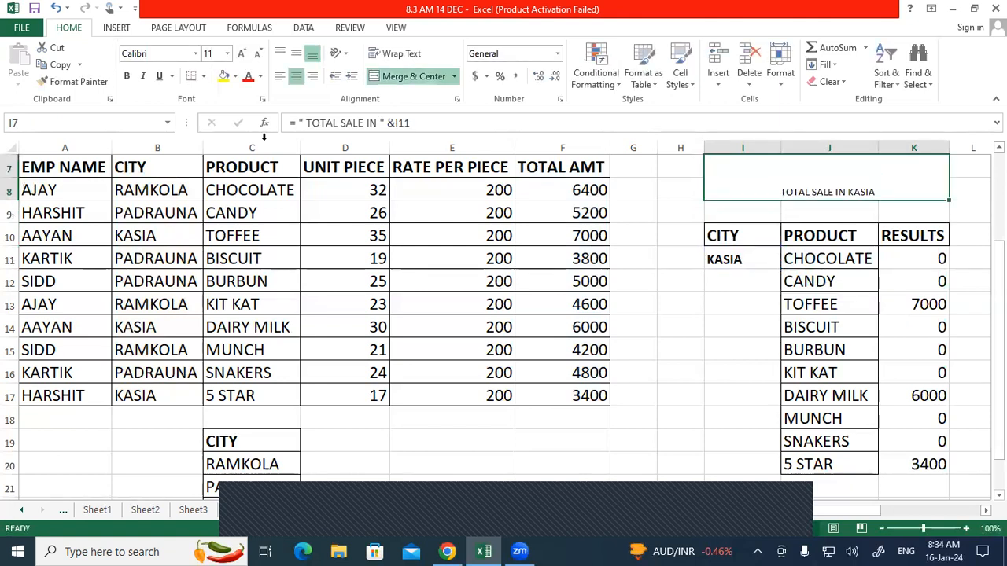
pyautogui.click(126, 76)
pyautogui.click(247, 77)
pyautogui.click(241, 53)
pyautogui.click(241, 54)
pyautogui.click(241, 54)
pyautogui.click(241, 54)
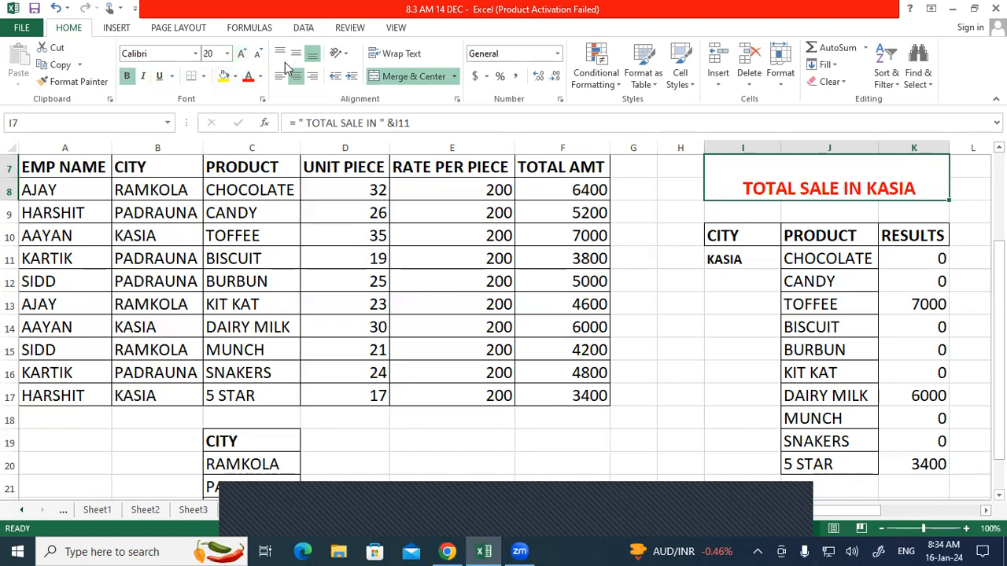
# Step: Widen column K slightly and italicize the title
pyautogui.click(937, 147)
pyautogui.moveTo(949, 142); pyautogui.dragTo(956, 142)
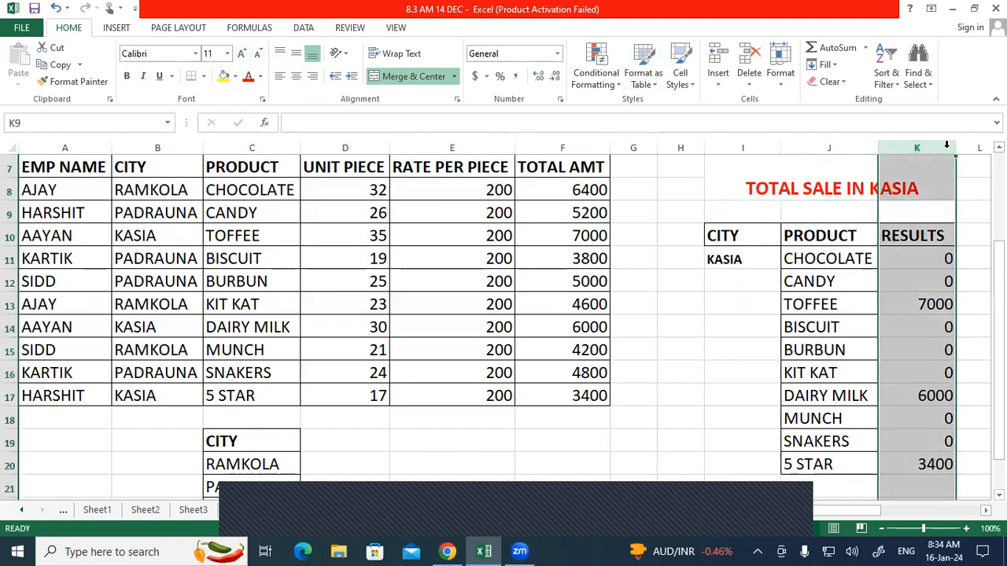
pyautogui.click(824, 207)
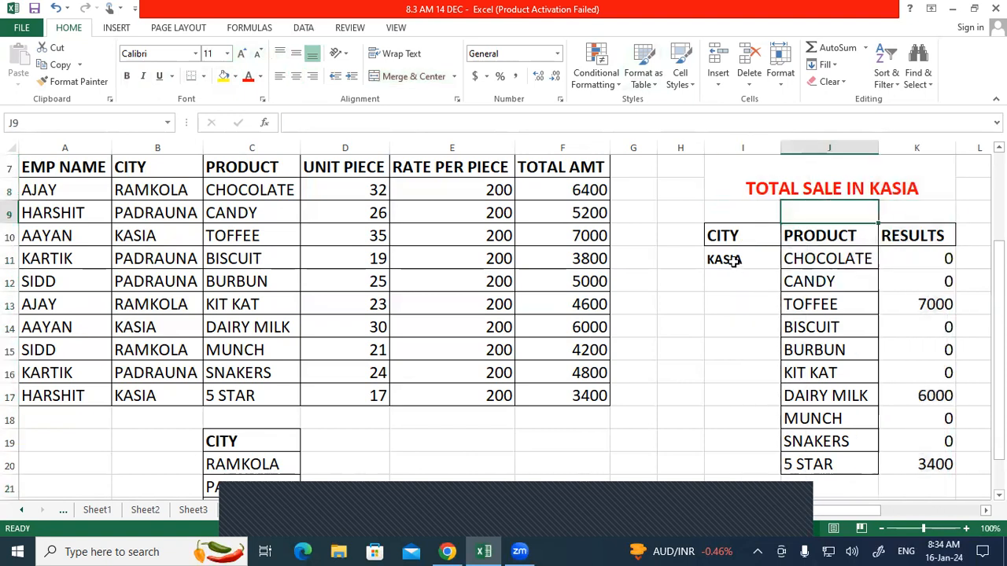
pyautogui.click(766, 189)
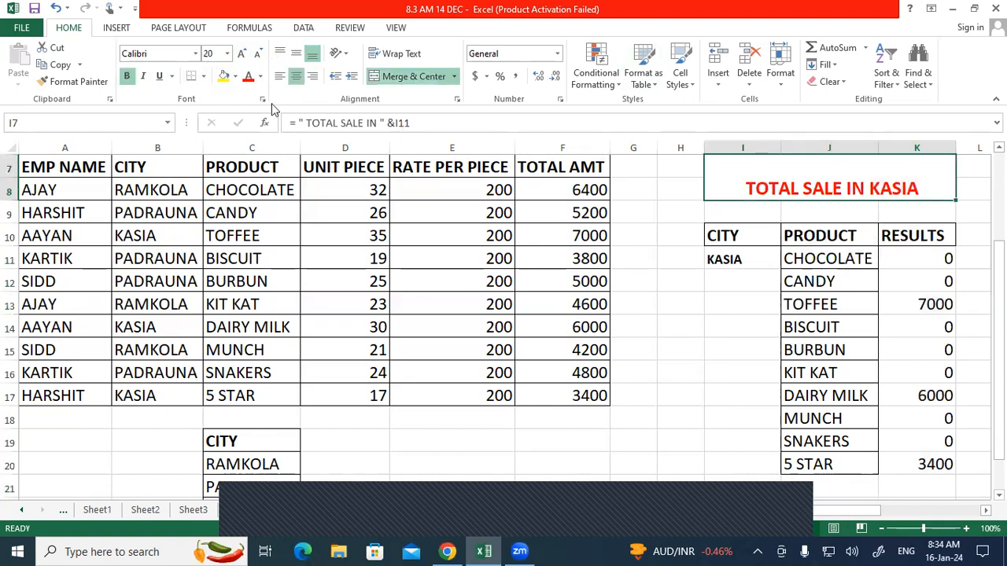
pyautogui.click(144, 77)
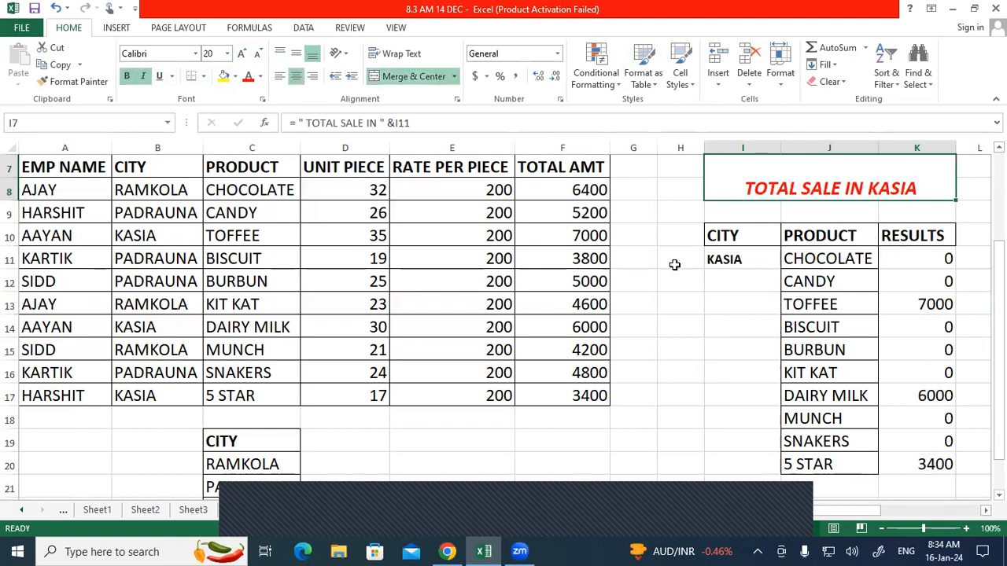
pyautogui.click(721, 259)
# Step: Switch the I11 city to RAMKOLA, then to PADRAUNA
pyautogui.click(787, 266)
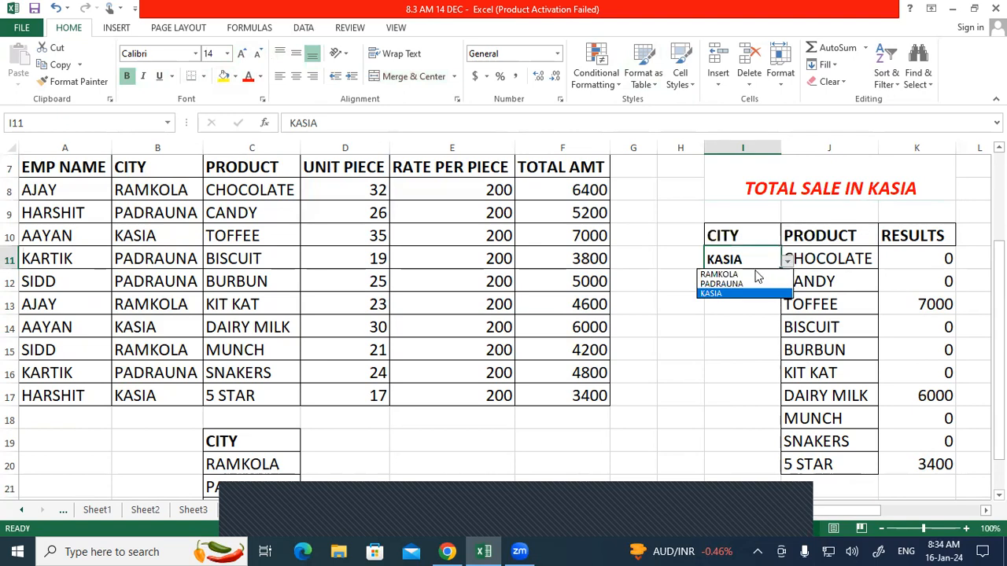
pyautogui.click(756, 273)
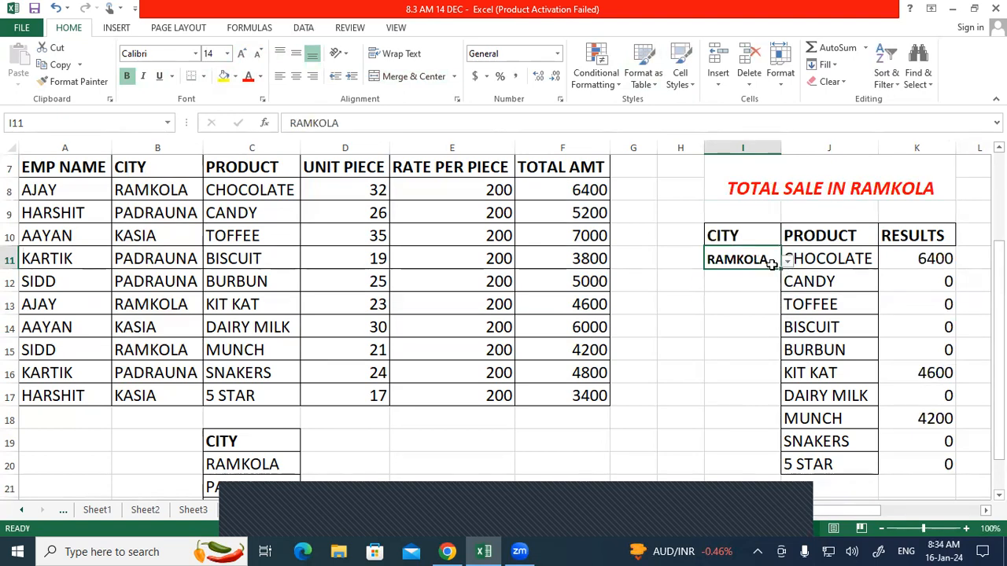
pyautogui.click(787, 265)
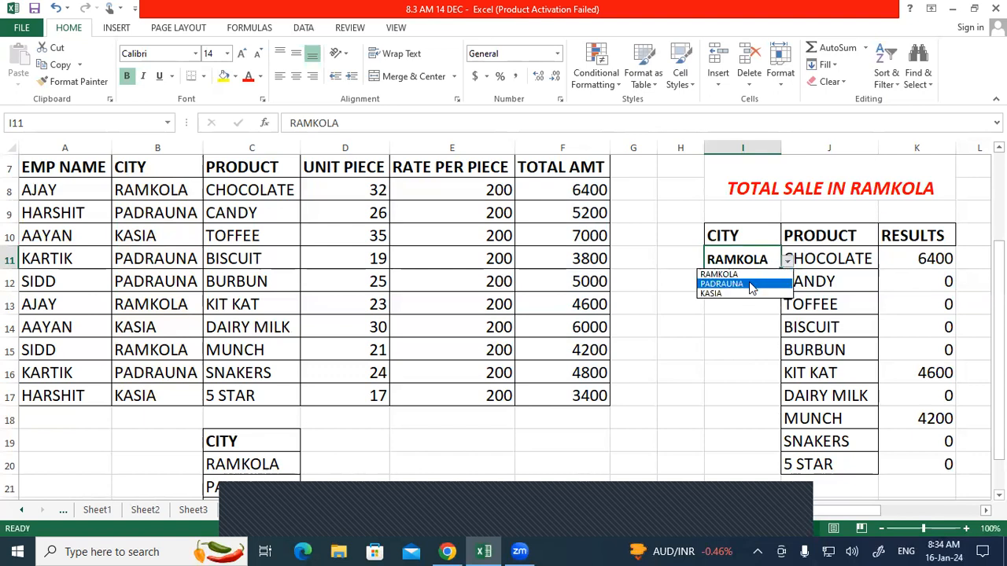
pyautogui.click(752, 284)
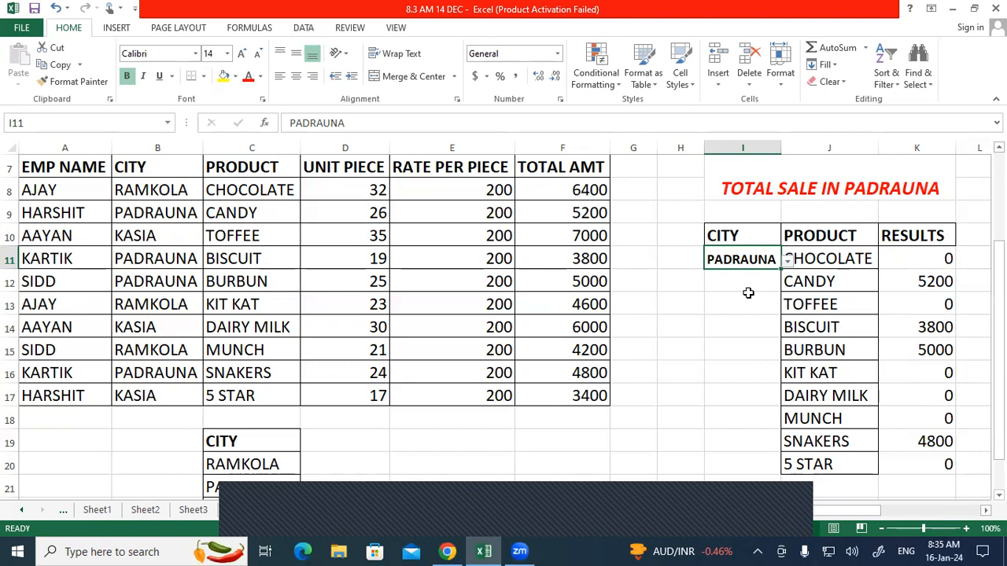
# Step: Clear All on the merged TOTAL SALE title cell
pyautogui.click(752, 178)
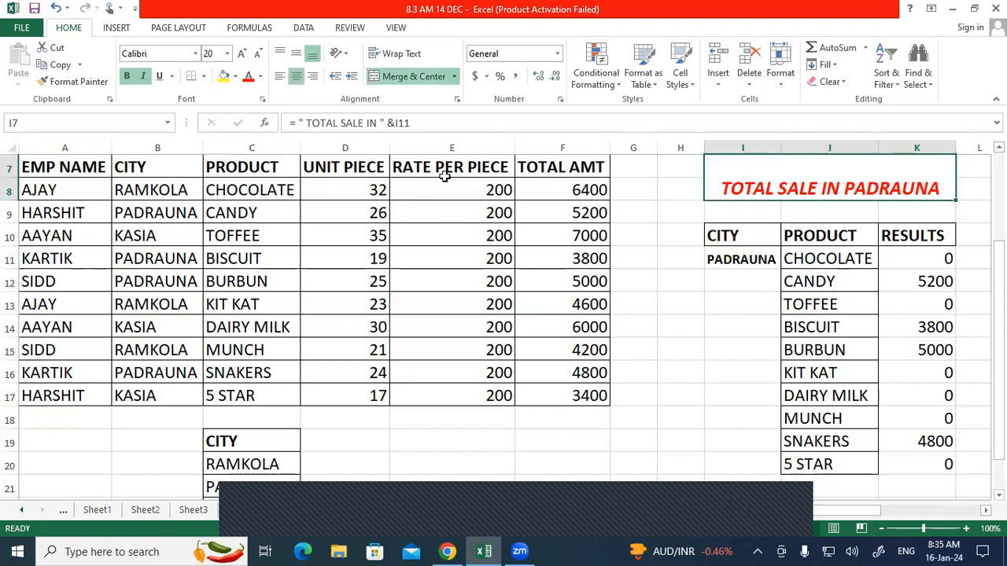
pyautogui.click(828, 82)
pyautogui.click(834, 103)
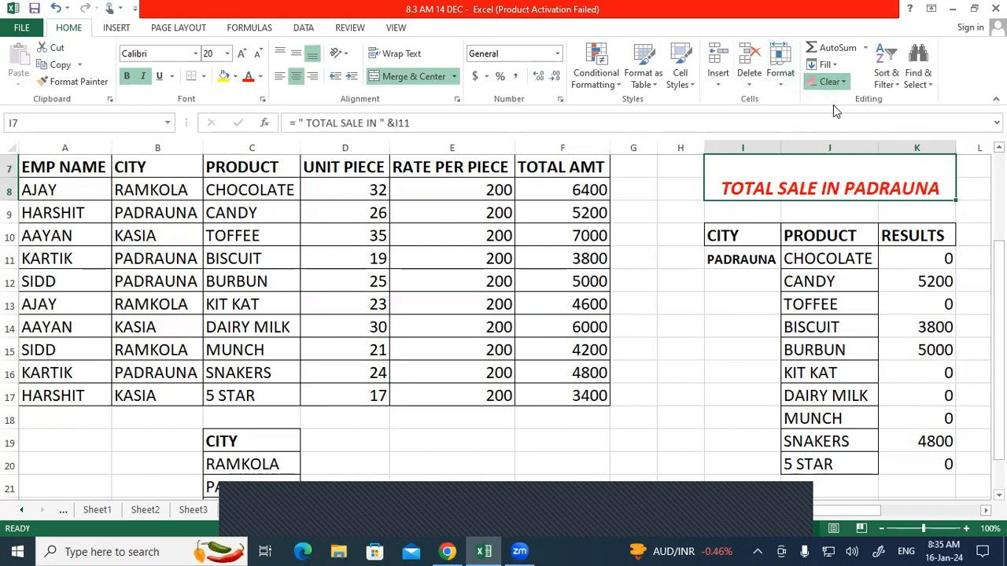
# Step: Merge and centre I7:K8, then enter the title formula =" TOTAL SALE IN " & I11
pyautogui.click(405, 79)
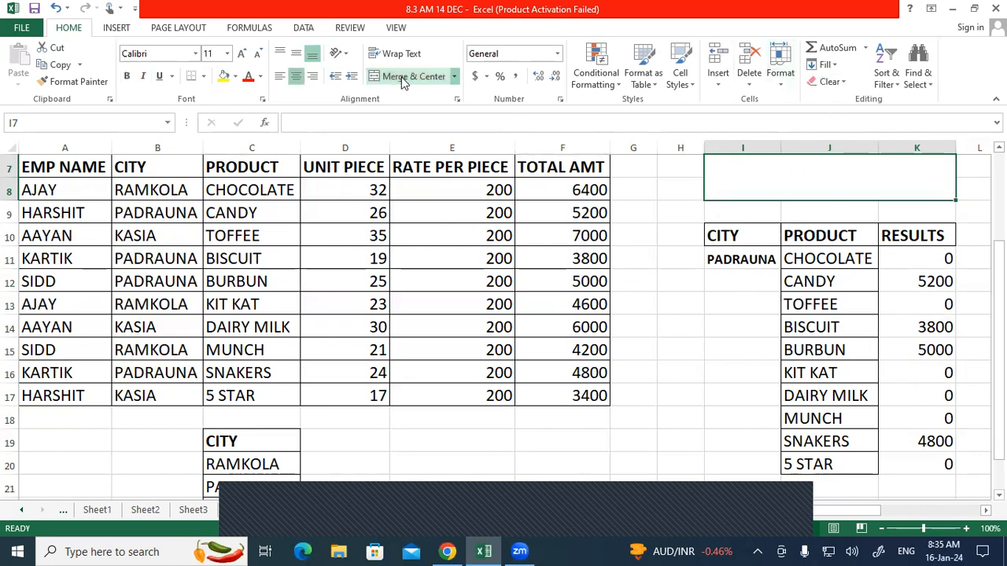
pyautogui.doubleClick(757, 182)
pyautogui.write('=')
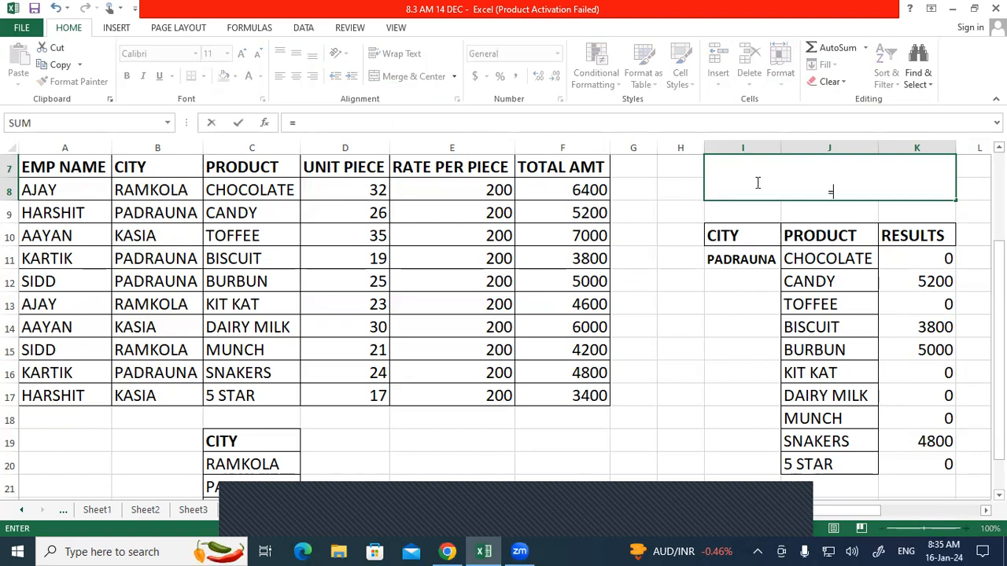
pyautogui.write('" TOTAL SALE')
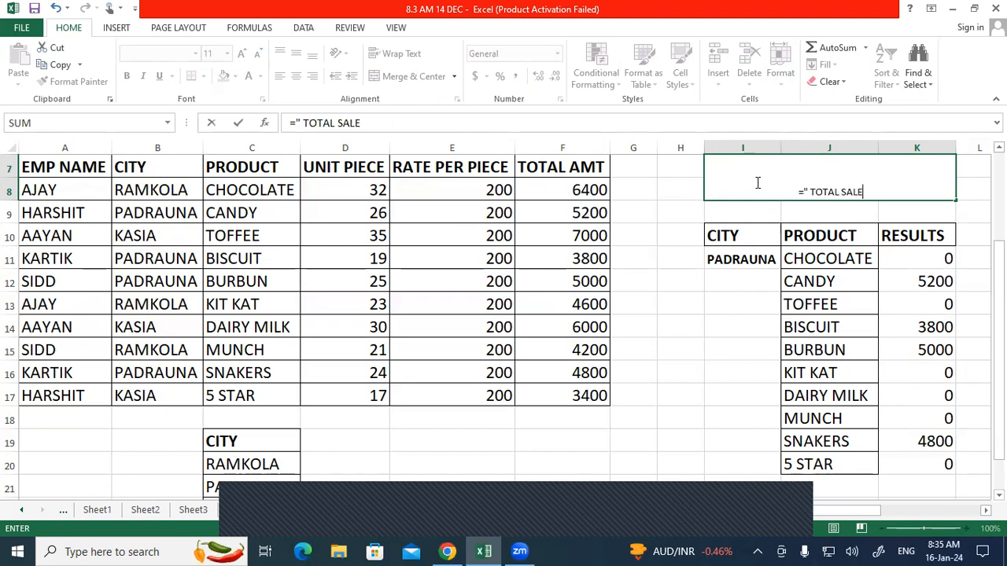
pyautogui.write(' IN "')
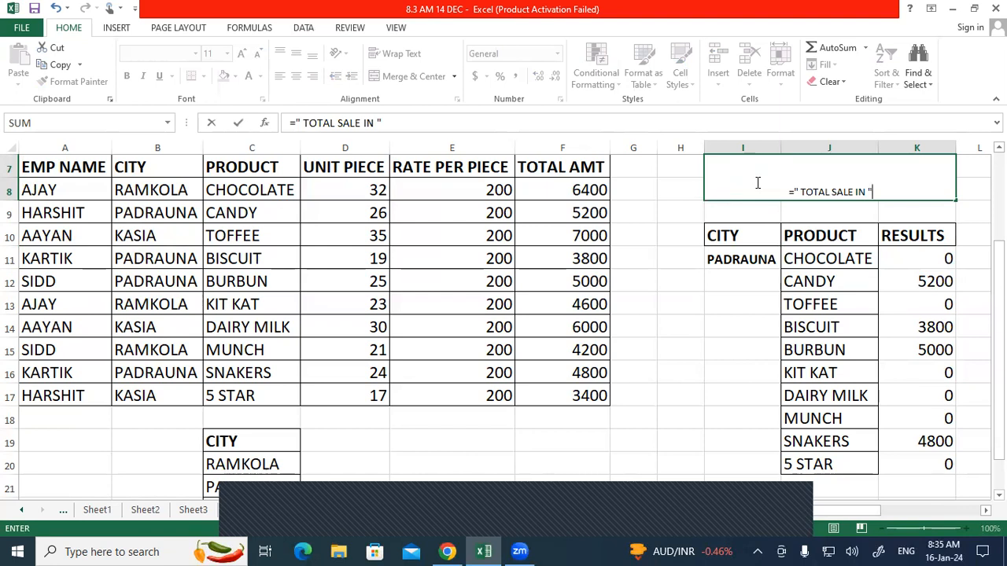
pyautogui.write(' &')
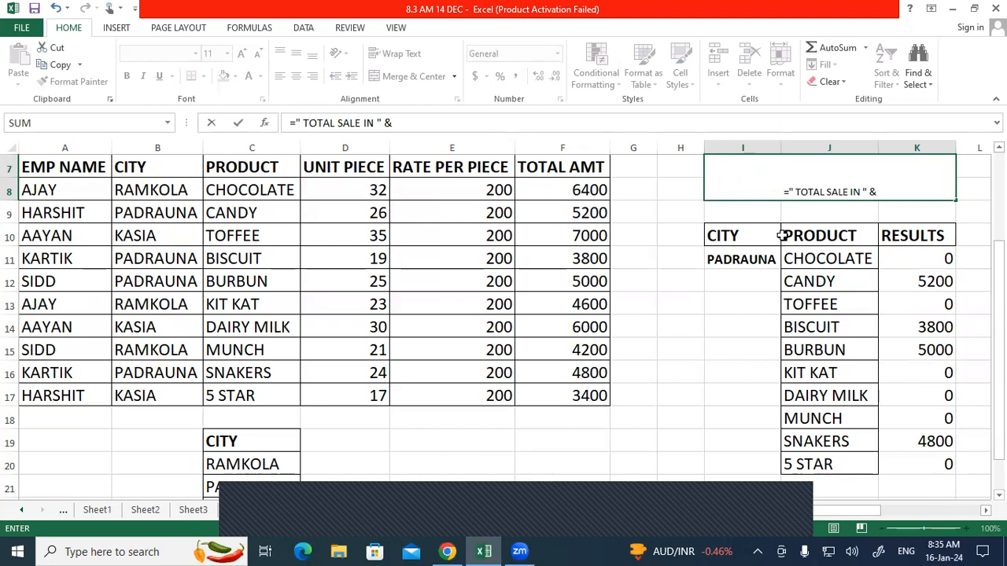
pyautogui.click(768, 260)
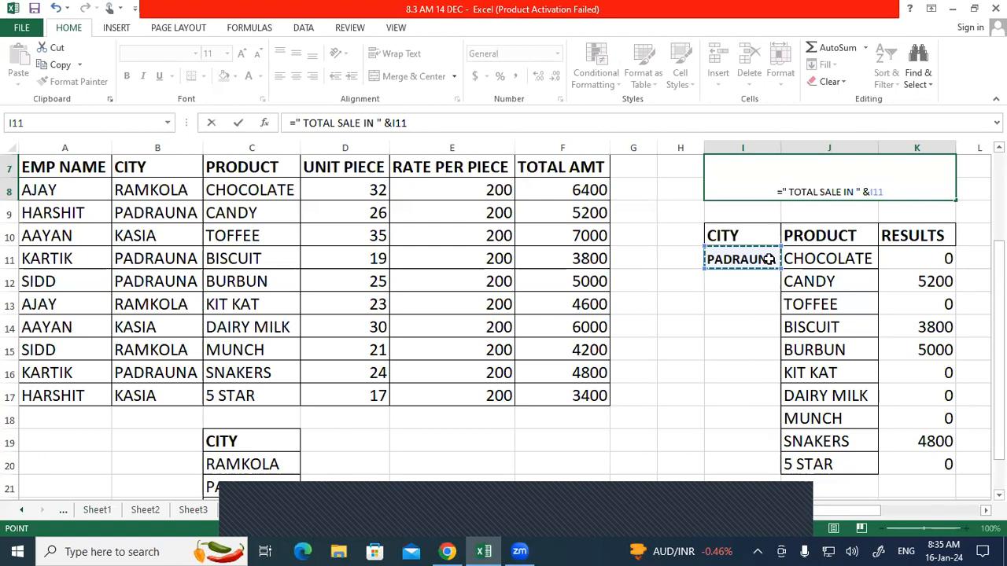
pyautogui.press('Return')
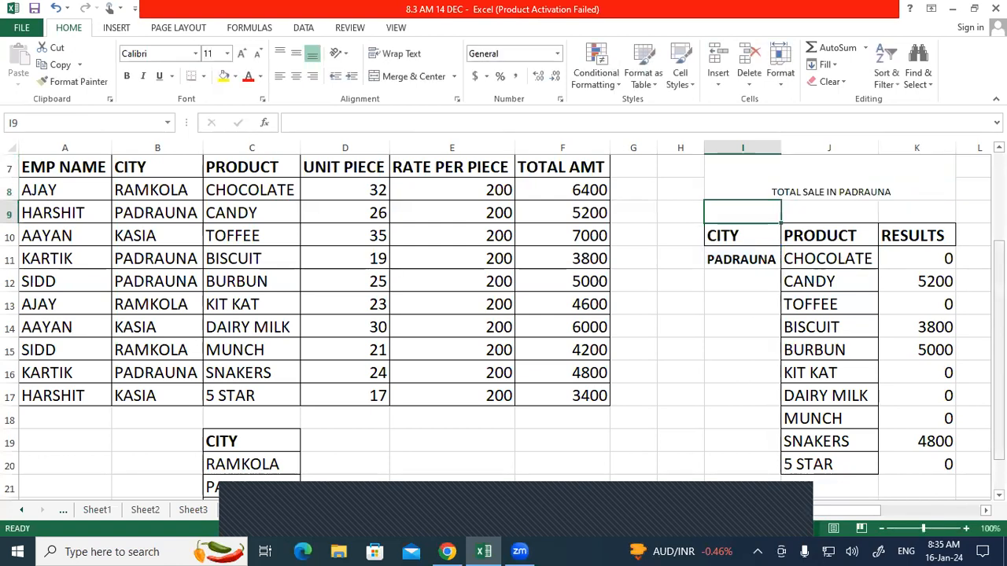
pyautogui.click(843, 190)
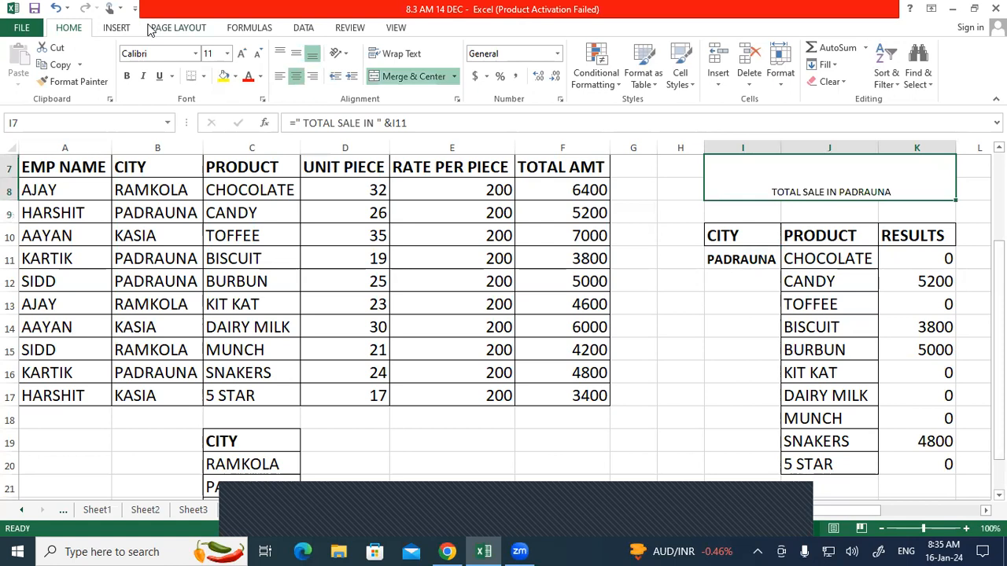
# Step: Make the TOTAL SALE IN PADRAUNA title bold, italic and red at font size 20
pyautogui.click(127, 76)
pyautogui.click(247, 76)
pyautogui.click(143, 77)
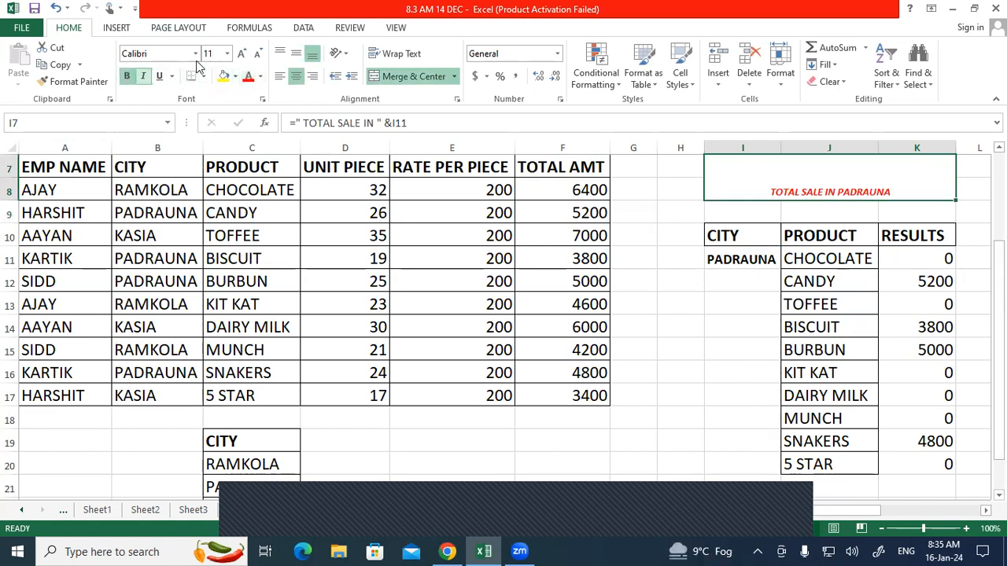
pyautogui.click(241, 53)
pyautogui.click(240, 53)
pyautogui.click(241, 53)
pyautogui.click(241, 54)
pyautogui.click(241, 53)
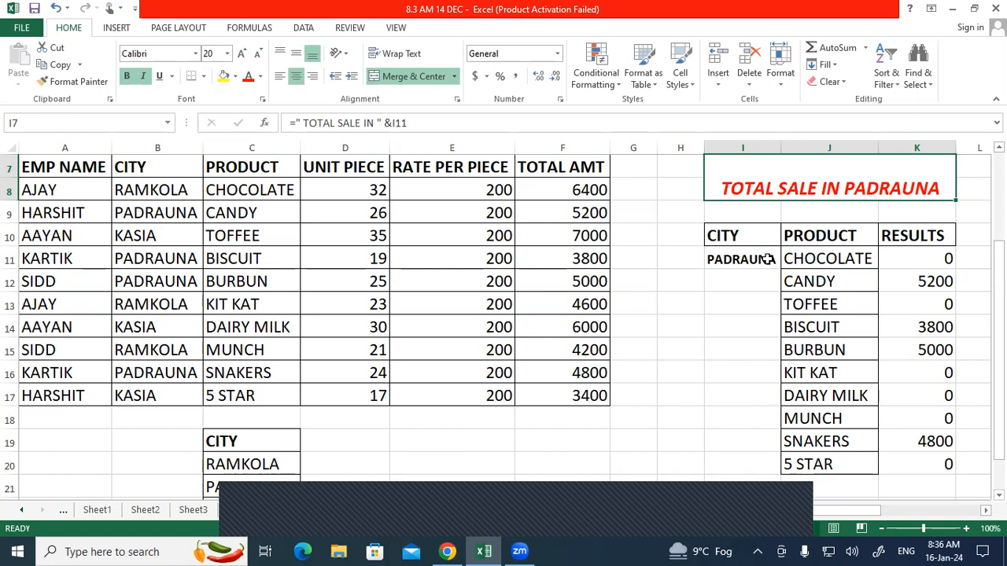
pyautogui.click(766, 260)
# Step: Choose RAMKOLA, then KASIA, from I11's city dropdown list
pyautogui.click(789, 265)
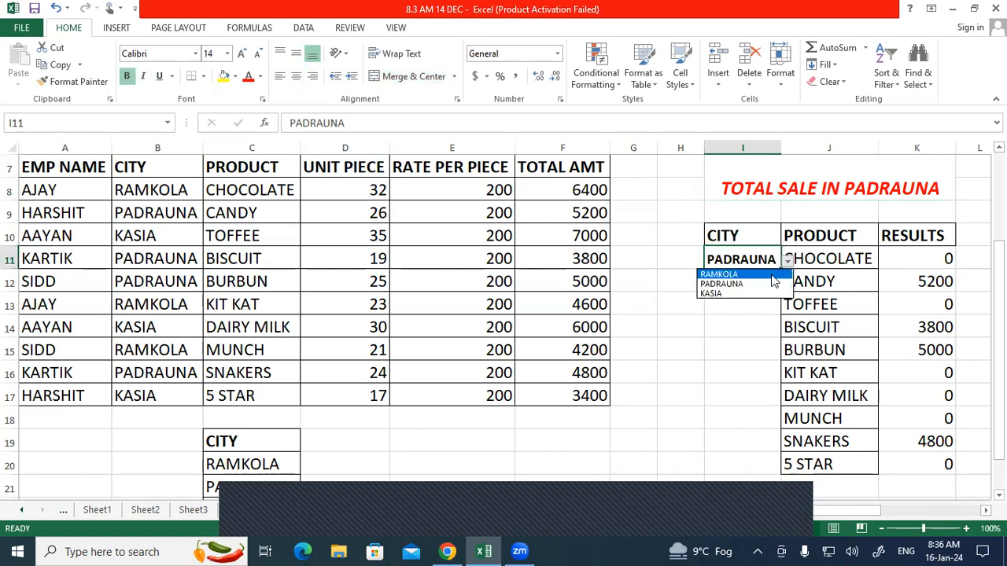
pyautogui.click(764, 273)
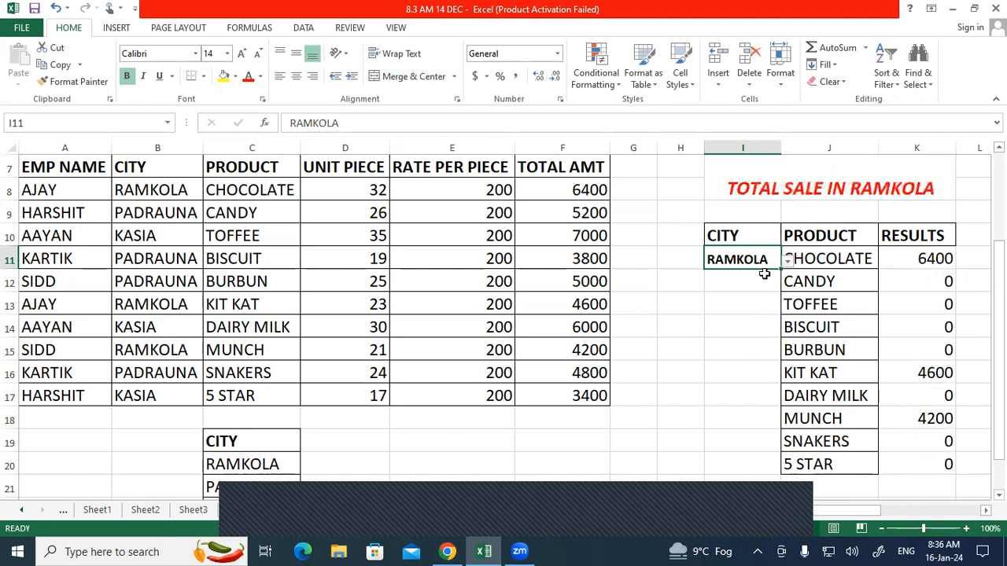
pyautogui.click(788, 264)
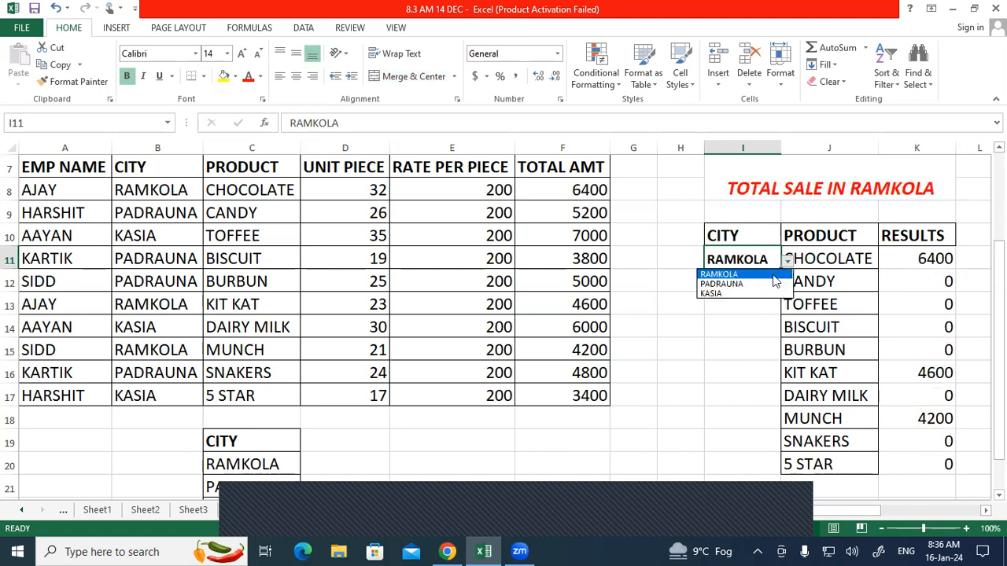
pyautogui.click(752, 295)
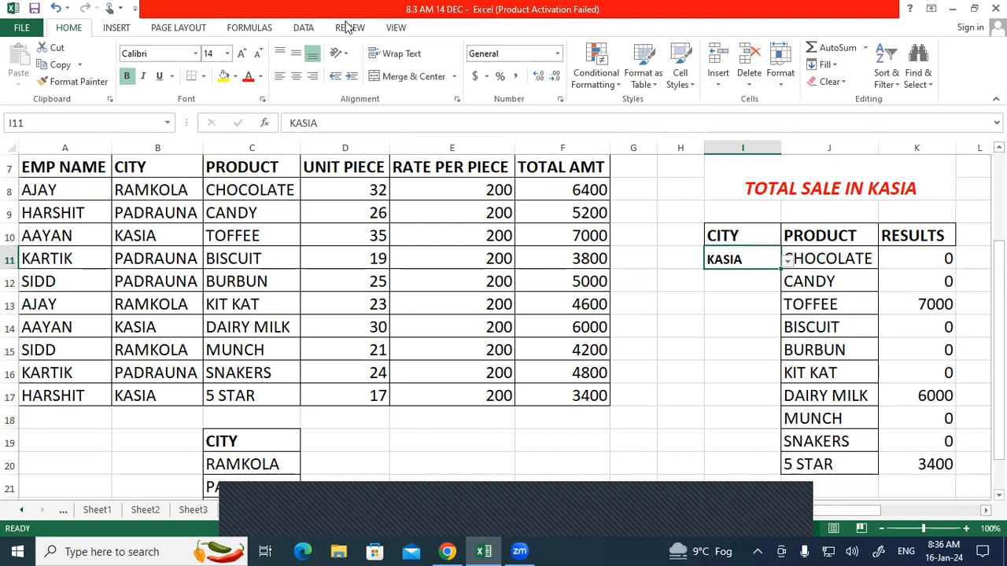
pyautogui.moveTo(1000, 389); pyautogui.dragTo(999, 374)
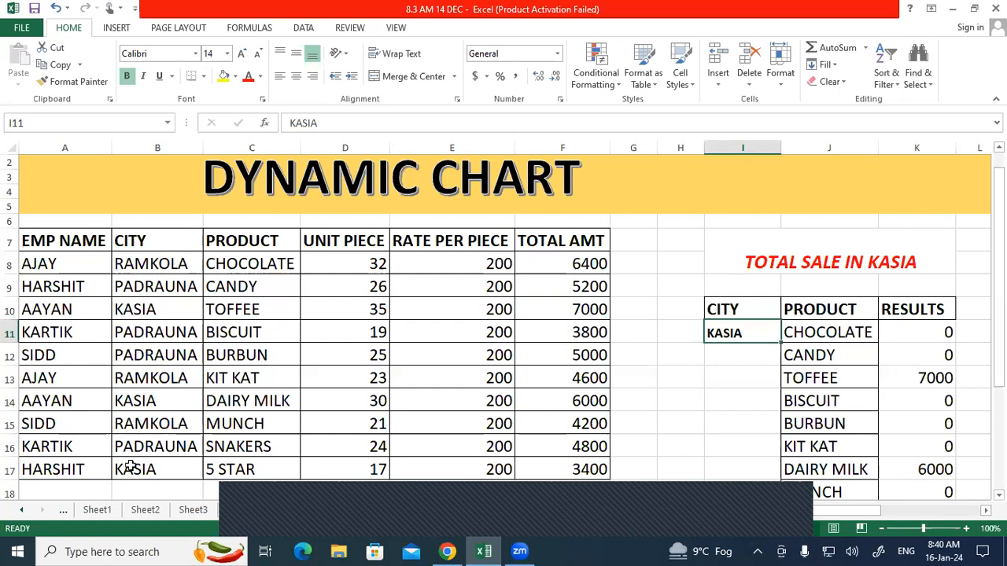
pyautogui.click(668, 389)
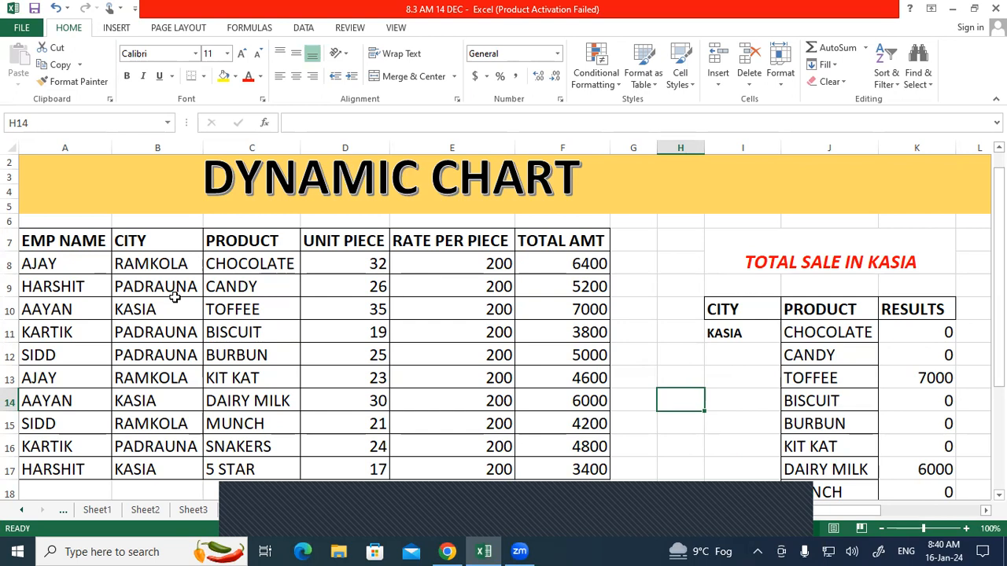
pyautogui.scroll(-2, 452, 312)
pyautogui.scroll(3, 452, 311)
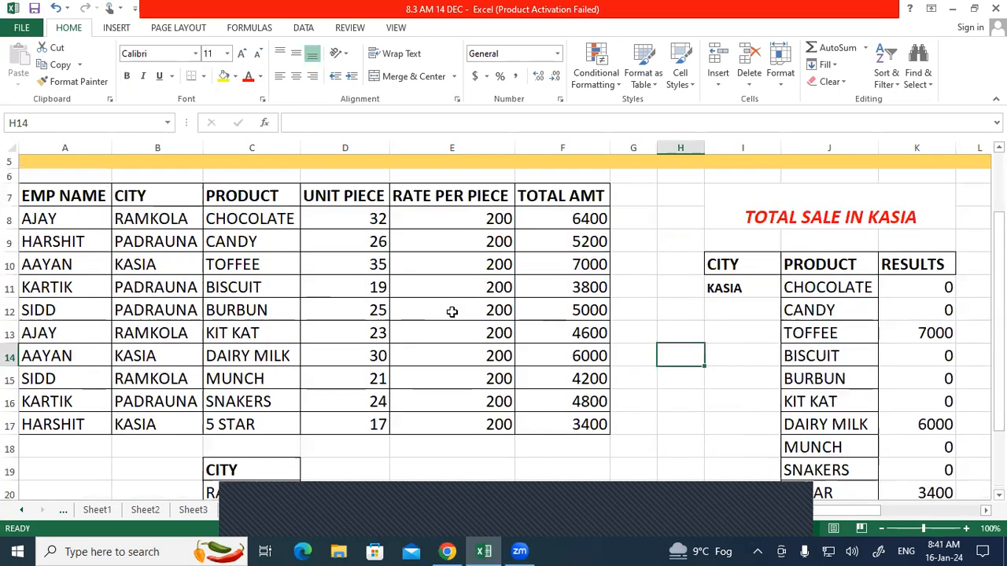
# Step: Select B7:B17 and set up an Advanced Filter that copies results to another location
pyautogui.click(179, 241)
pyautogui.moveTo(162, 241); pyautogui.dragTo(154, 472)
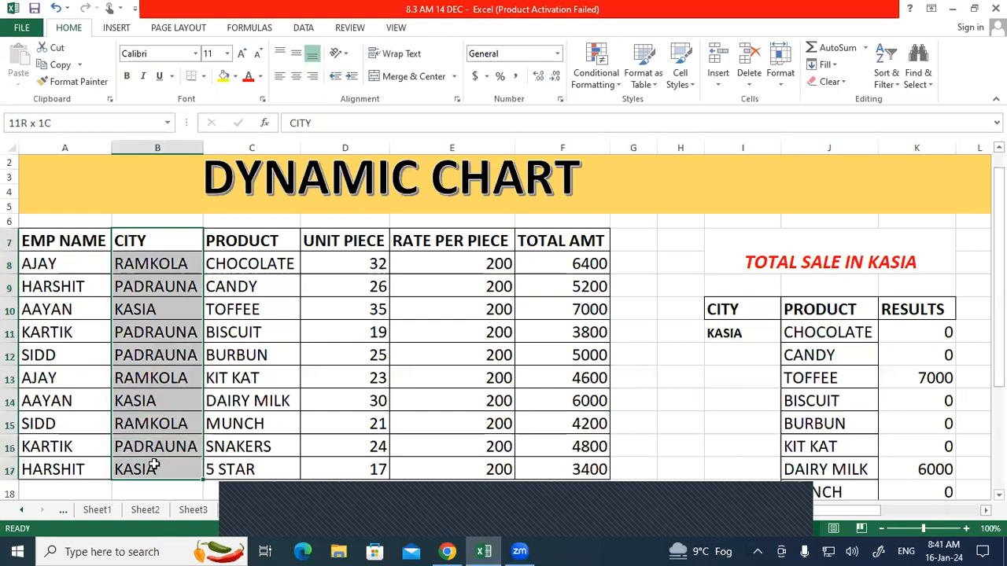
pyautogui.click(302, 27)
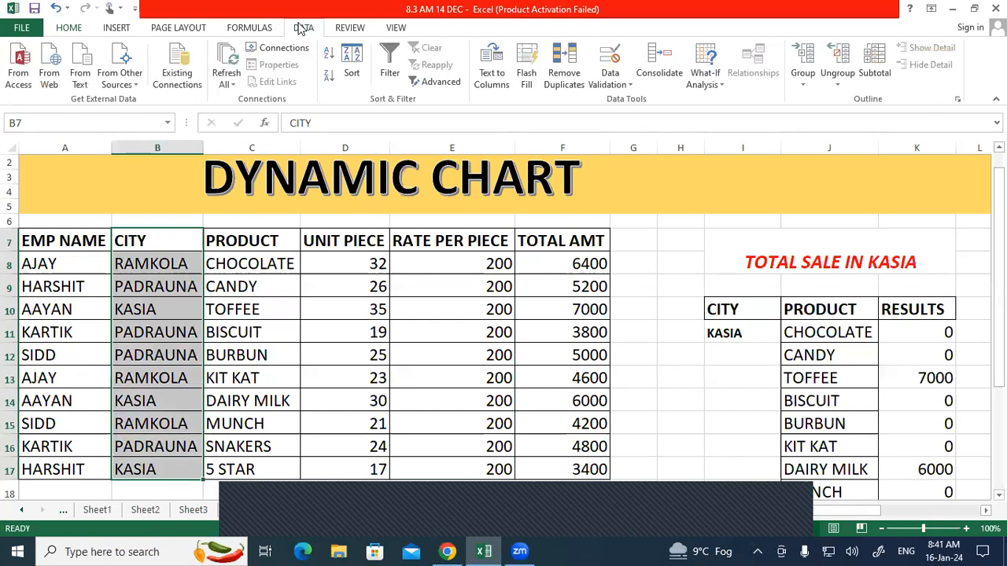
pyautogui.click(441, 81)
pyautogui.click(484, 144)
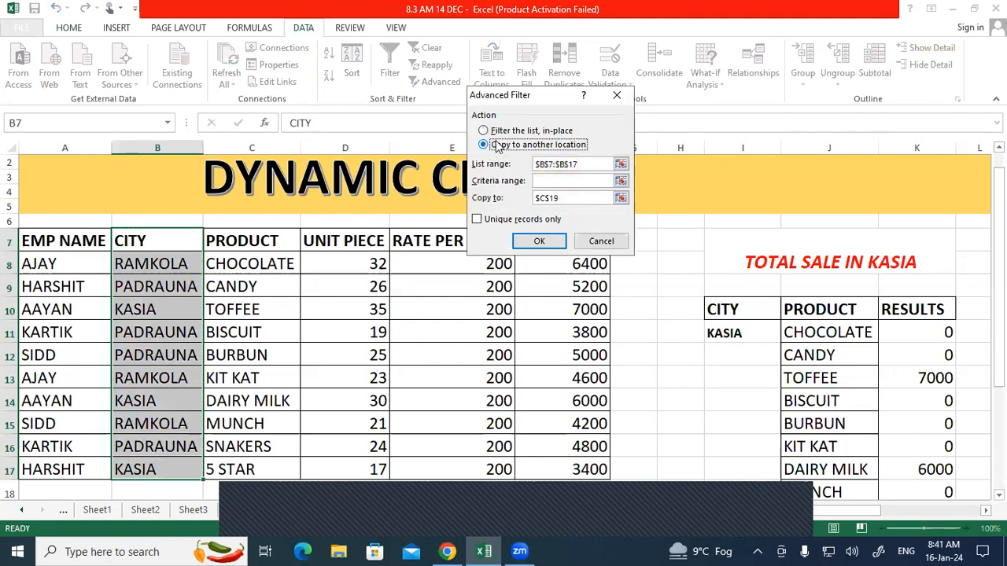
# Step: Set list range B7:B17, copy destination B19 and unique records only, then close without running
pyautogui.moveTo(582, 164); pyautogui.dragTo(534, 164)
pyautogui.moveTo(173, 242); pyautogui.dragTo(159, 462)
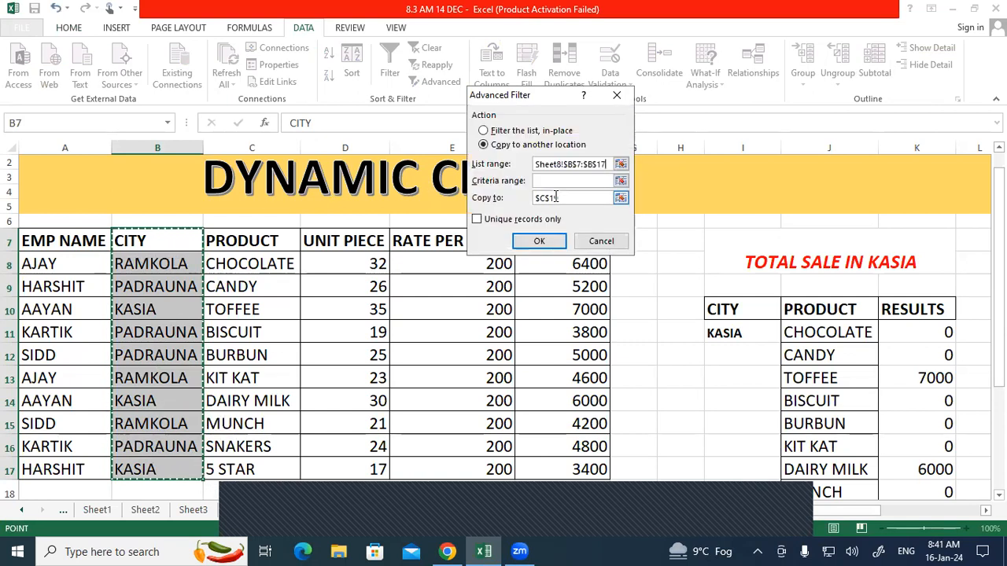
pyautogui.moveTo(560, 198); pyautogui.dragTo(531, 203)
pyautogui.click(130, 484)
pyautogui.click(477, 219)
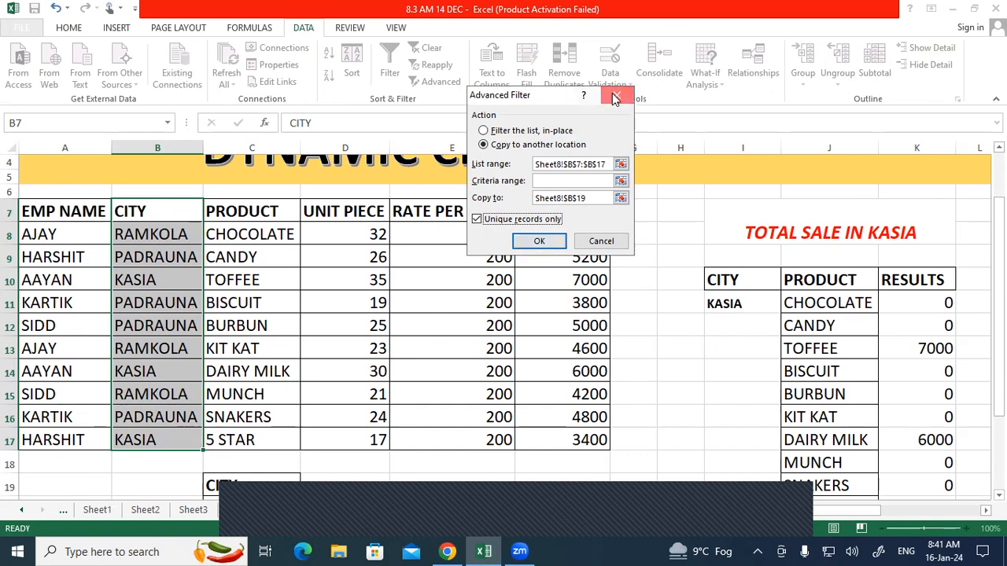
pyautogui.click(615, 97)
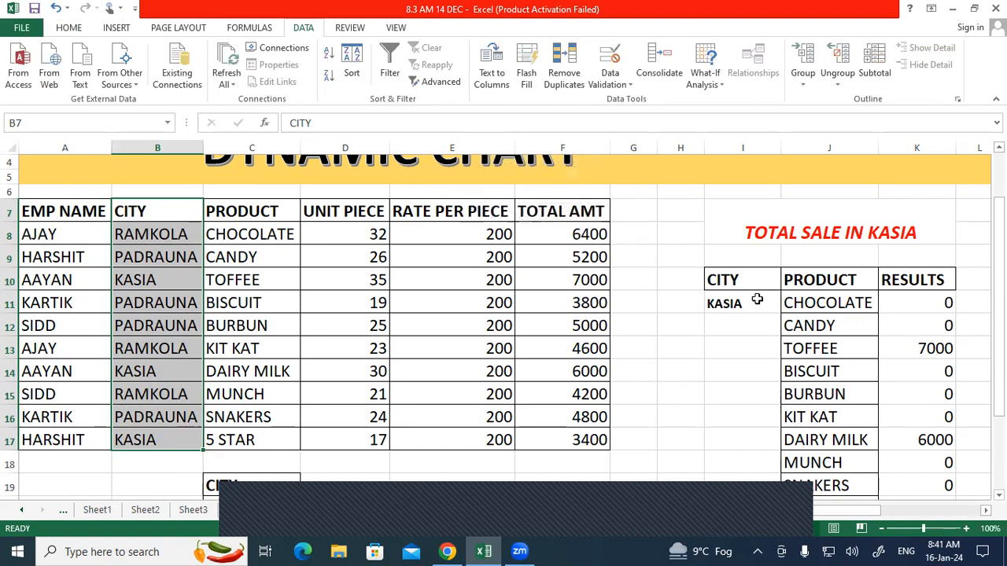
# Step: Select the helper table's CITY header I10, PRODUCT header J10, then empty cell I12
pyautogui.click(736, 277)
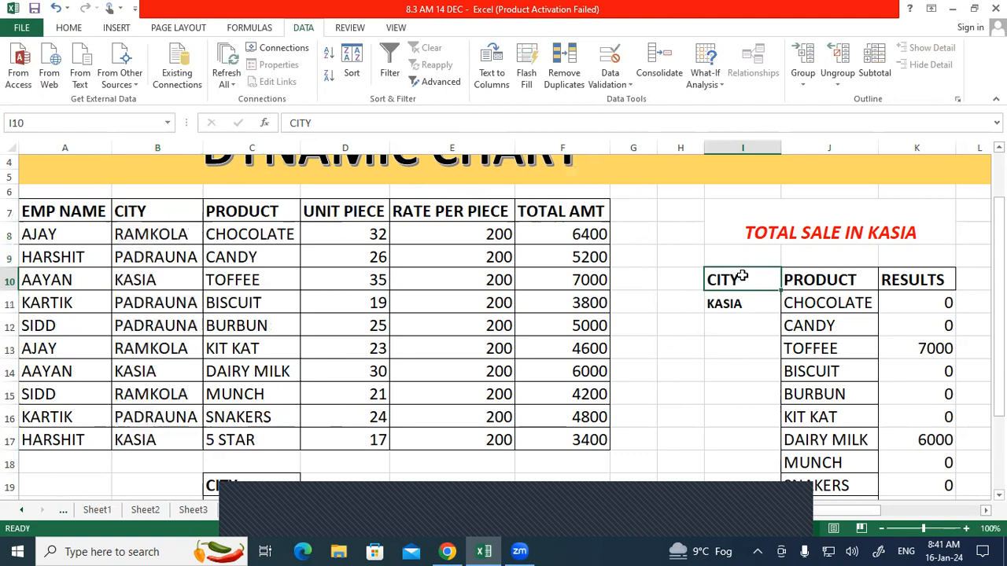
pyautogui.click(855, 279)
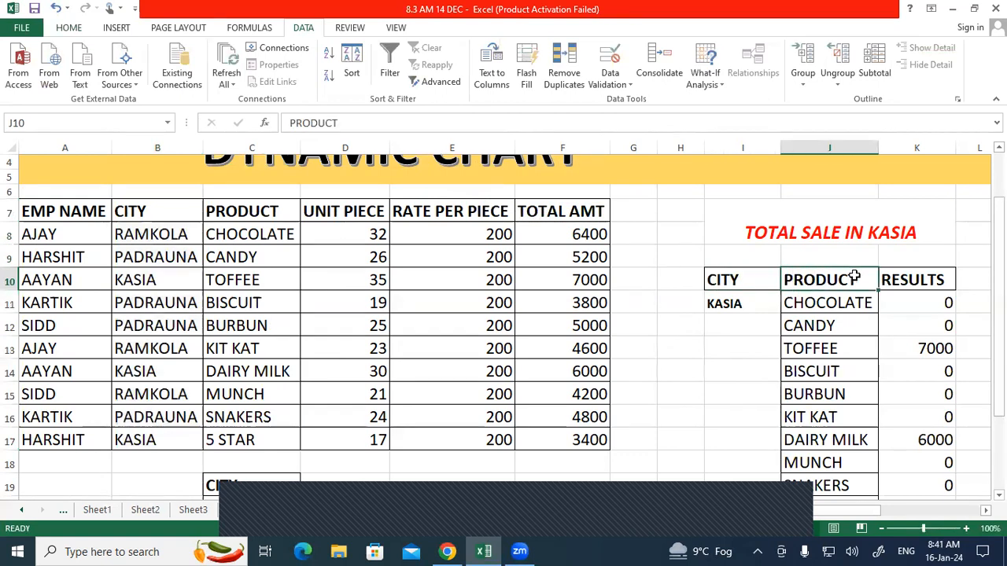
pyautogui.click(735, 325)
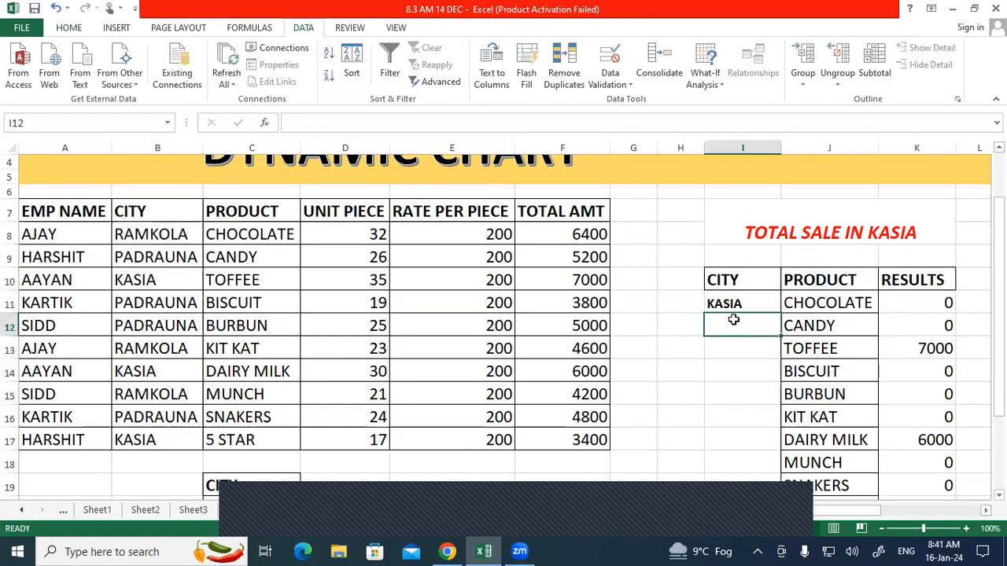
# Step: Give H11 a List data validation sourced from the city names, then check its dropdown
pyautogui.click(667, 301)
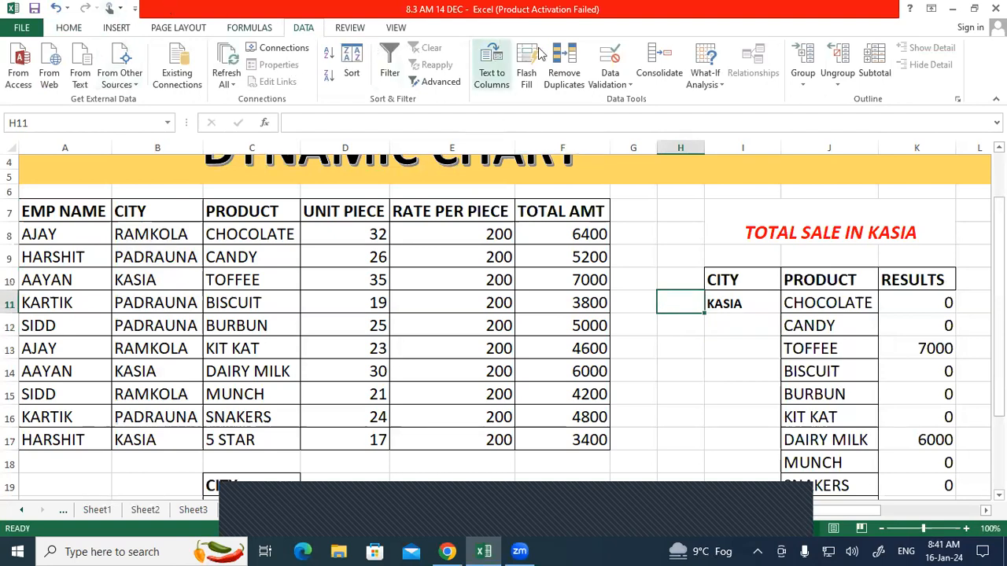
pyautogui.click(602, 70)
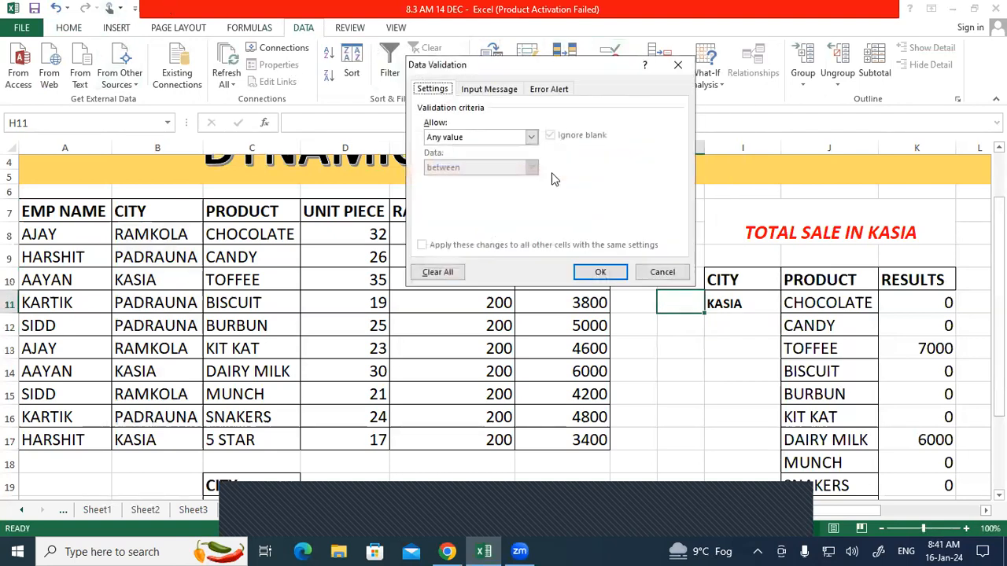
pyautogui.click(531, 137)
pyautogui.click(463, 186)
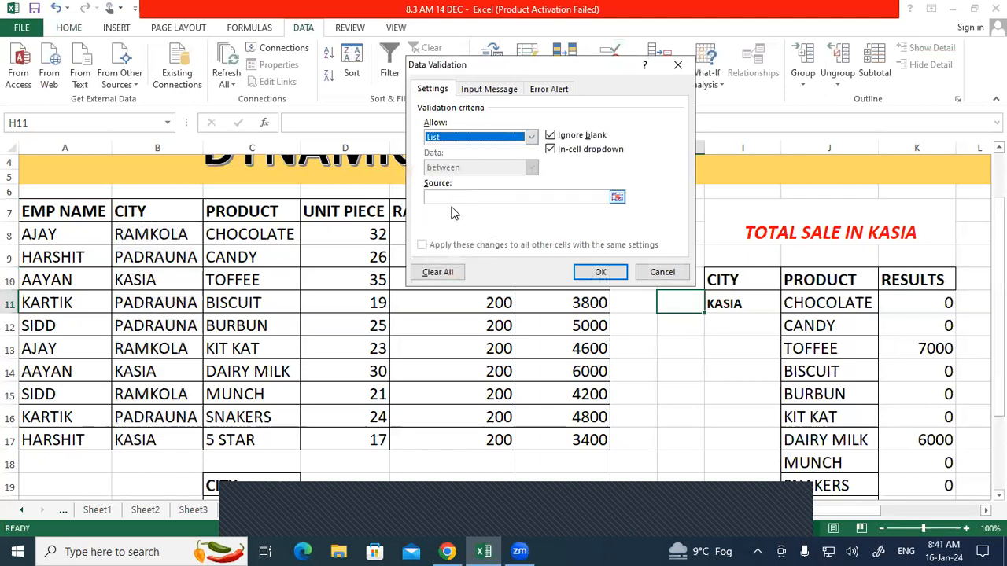
pyautogui.scroll(-2, 366, 312)
pyautogui.scroll(-1, 367, 313)
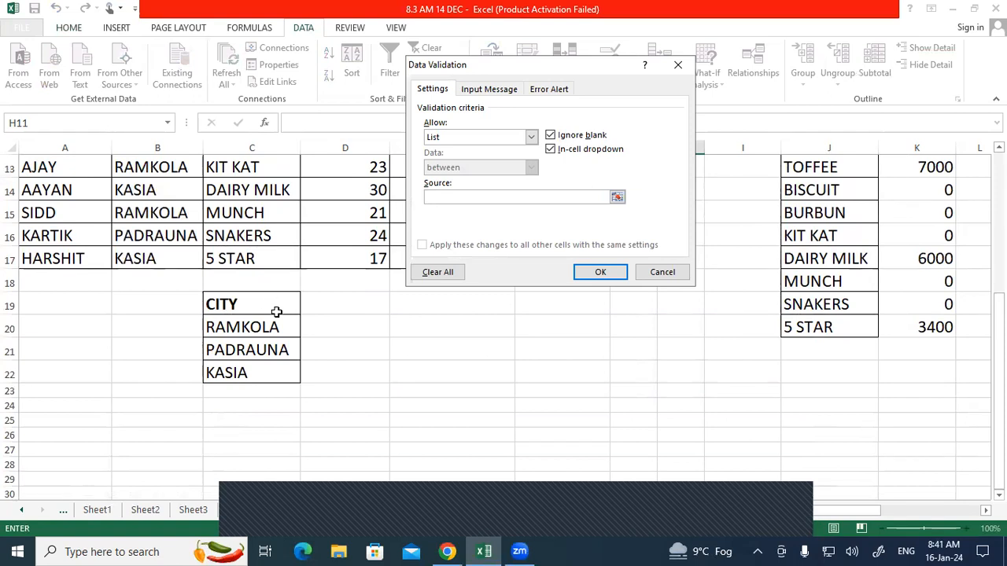
pyautogui.moveTo(272, 326); pyautogui.dragTo(265, 366)
pyautogui.click(595, 269)
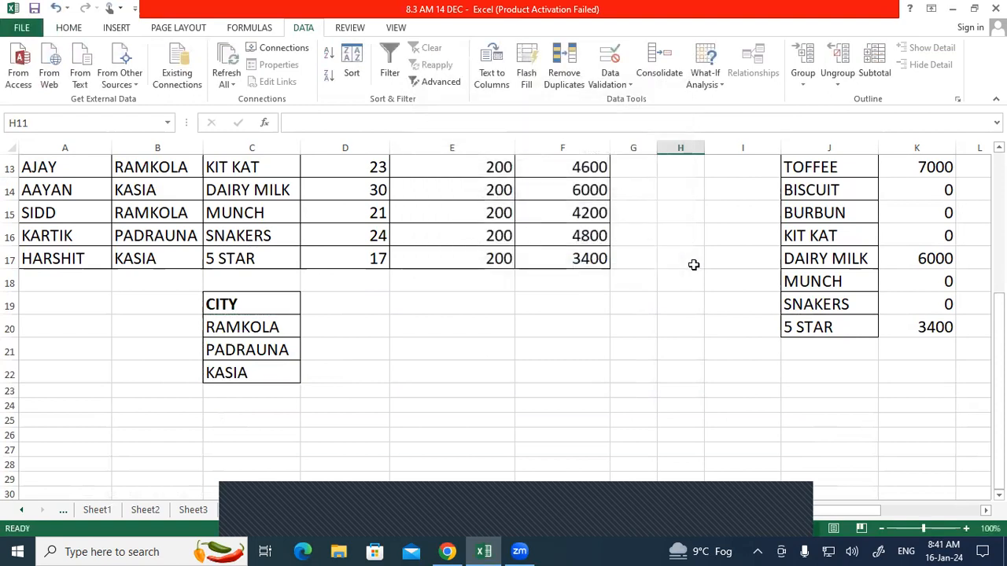
pyautogui.scroll(3, 694, 261)
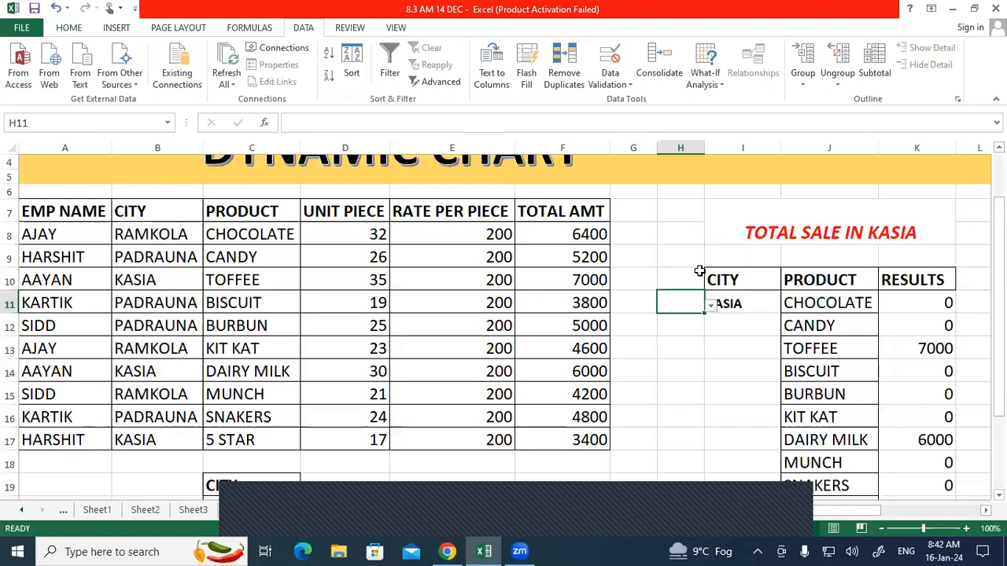
pyautogui.click(712, 305)
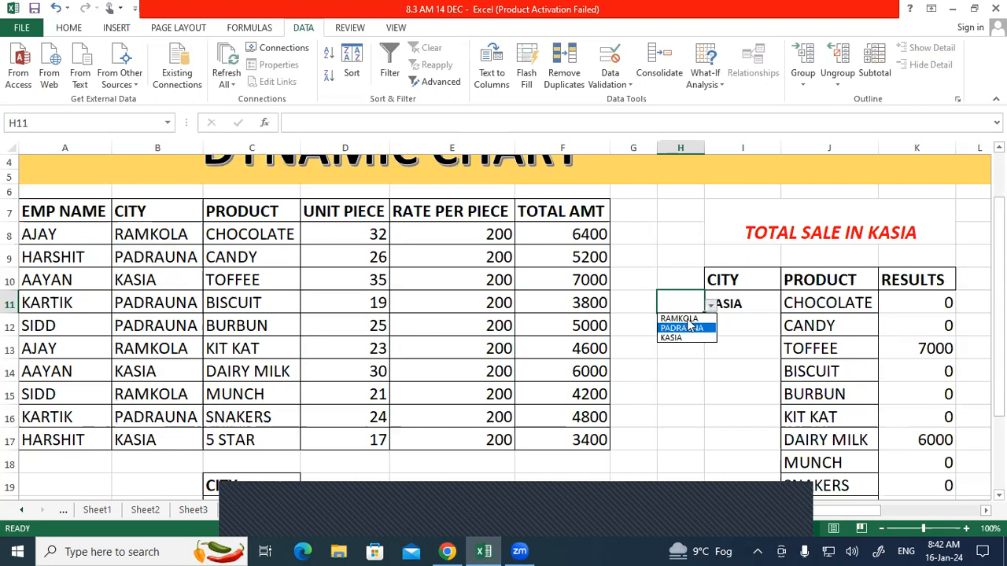
pyautogui.press('Escape')
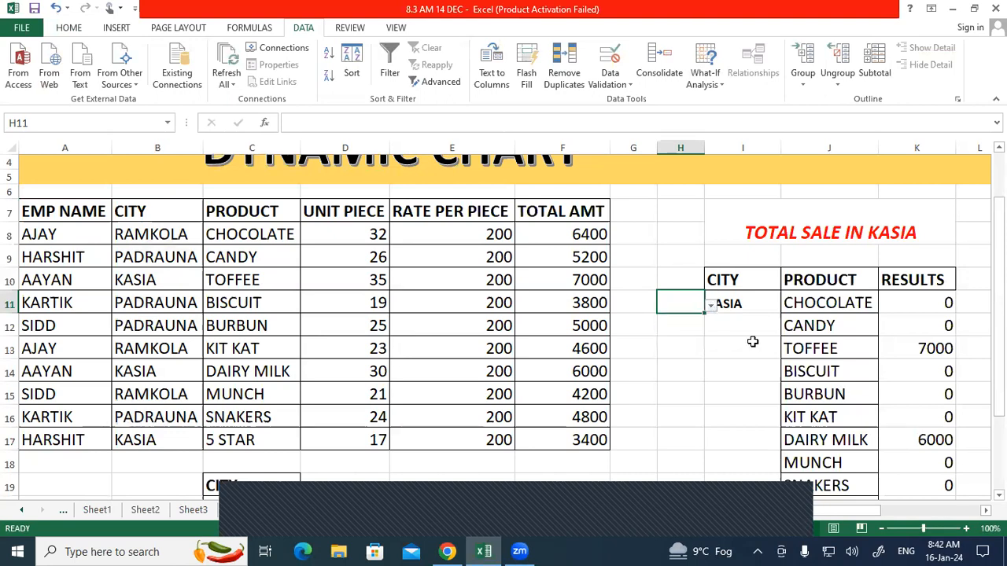
# Step: Launch Notepad from the Run box by typing NOTEPAD
pyautogui.press('super+r')
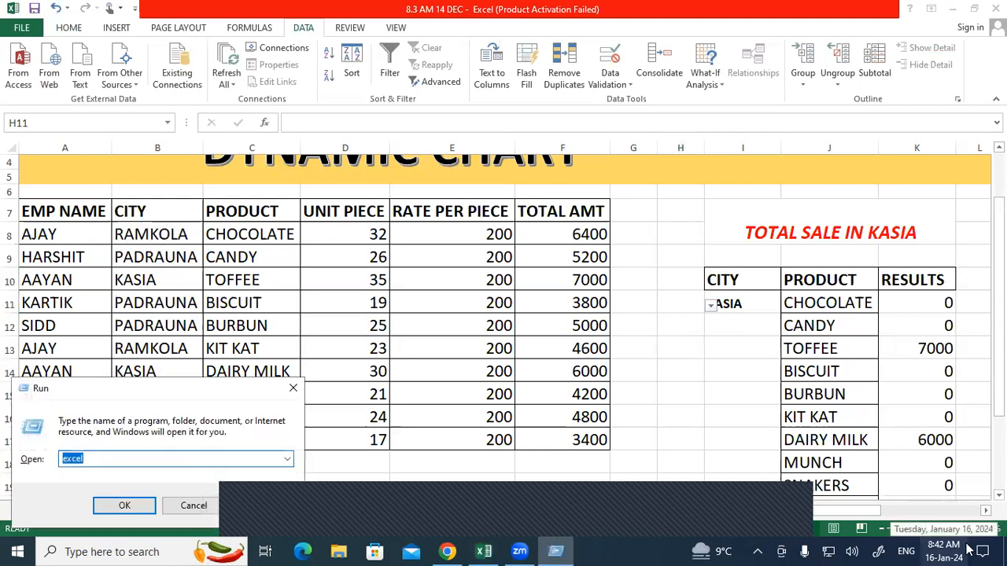
pyautogui.write('NOTEPAD')
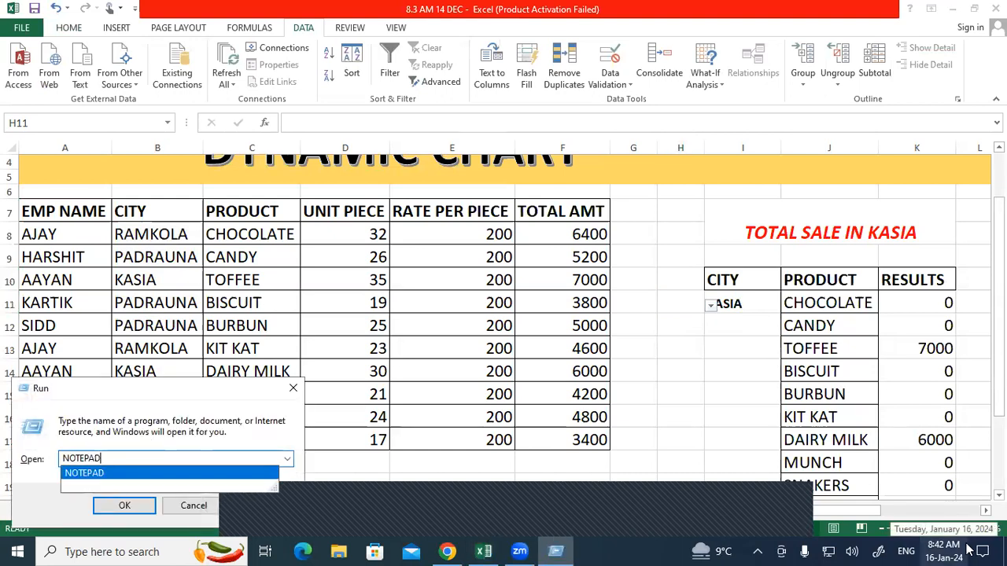
pyautogui.press('Return')
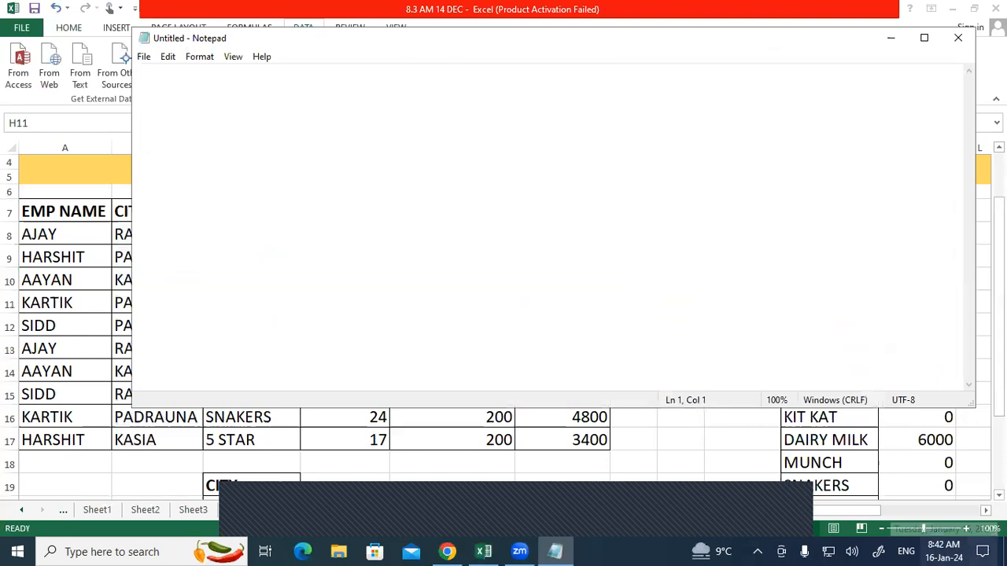
# Step: Maximize Notepad, type the RESULTS heading, and begin a =SUMIFS line below it
pyautogui.click(923, 40)
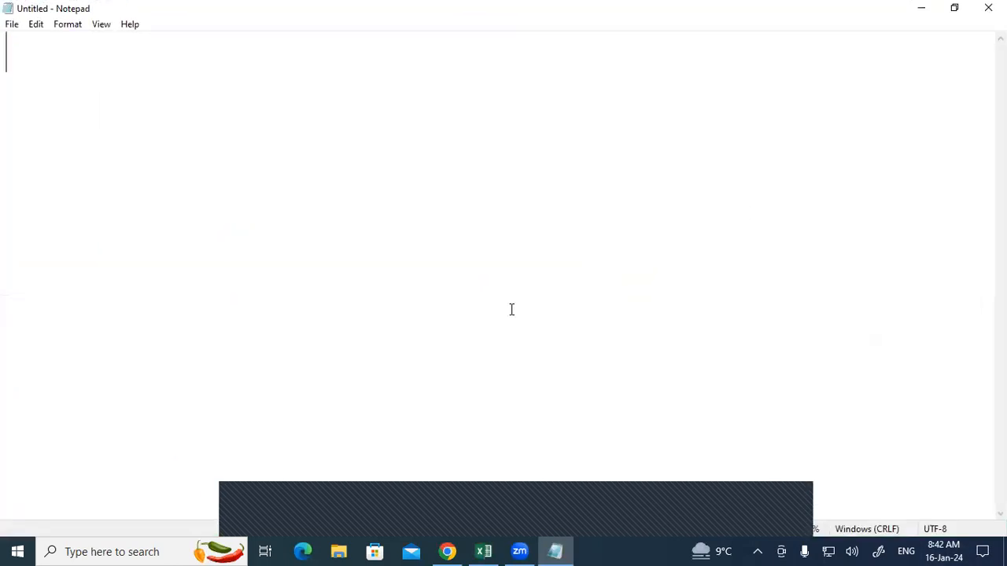
pyautogui.write('RESU')
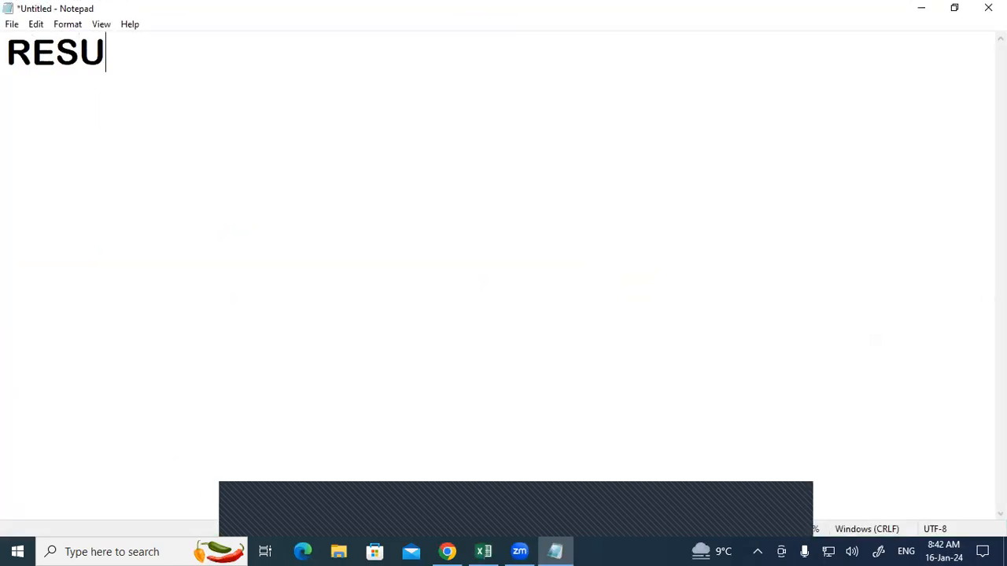
pyautogui.write('LTS')
pyautogui.press('Return')
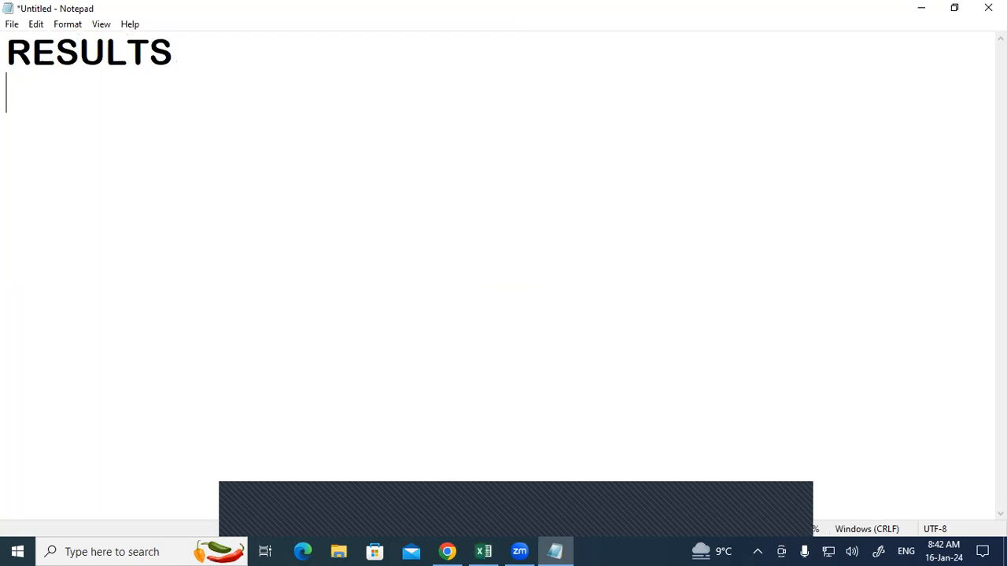
pyautogui.press('Return')
pyautogui.write('=SU')
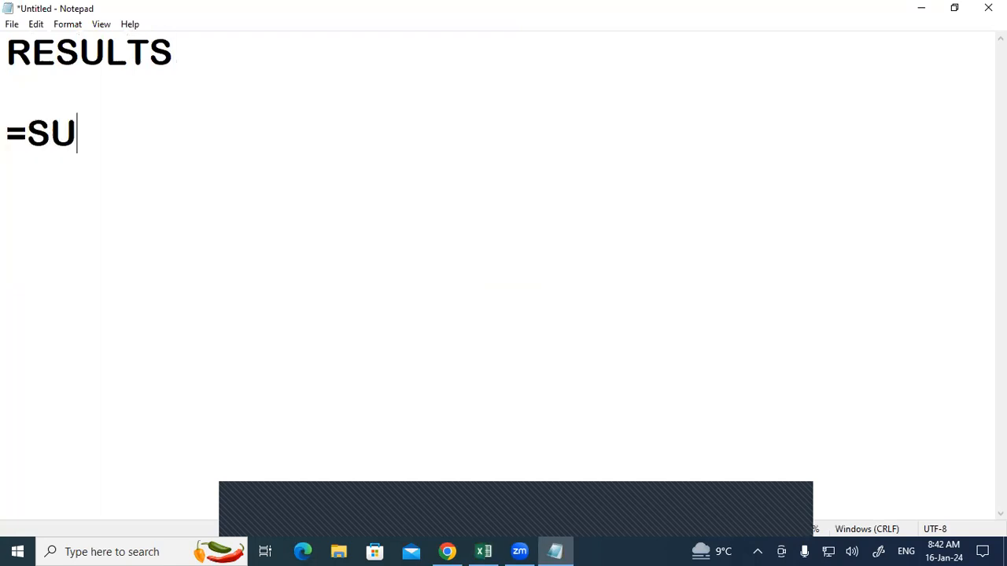
pyautogui.write('MIFS')
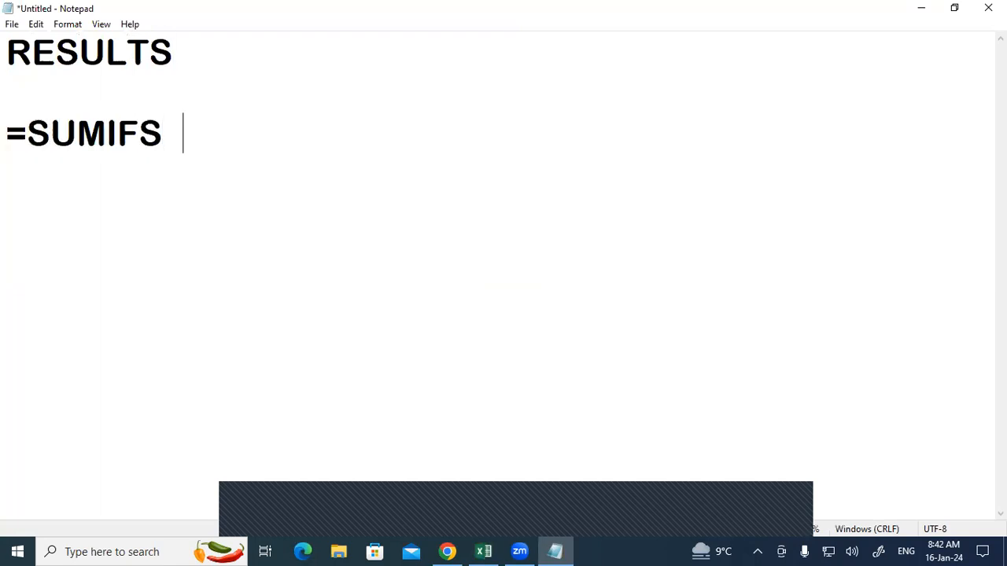
pyautogui.press('BackSpace')
pyautogui.press('BackSpace')
# Step: Complete the SUMIFS outline: total sale amount, all cities, single city, all products, single product
pyautogui.write('( SEL ')
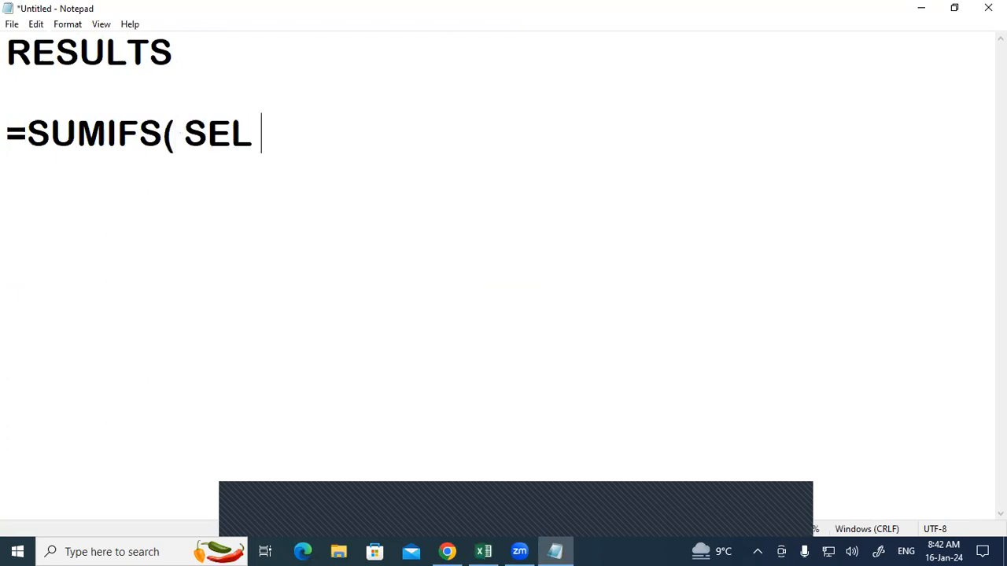
pyautogui.write('ALL TO')
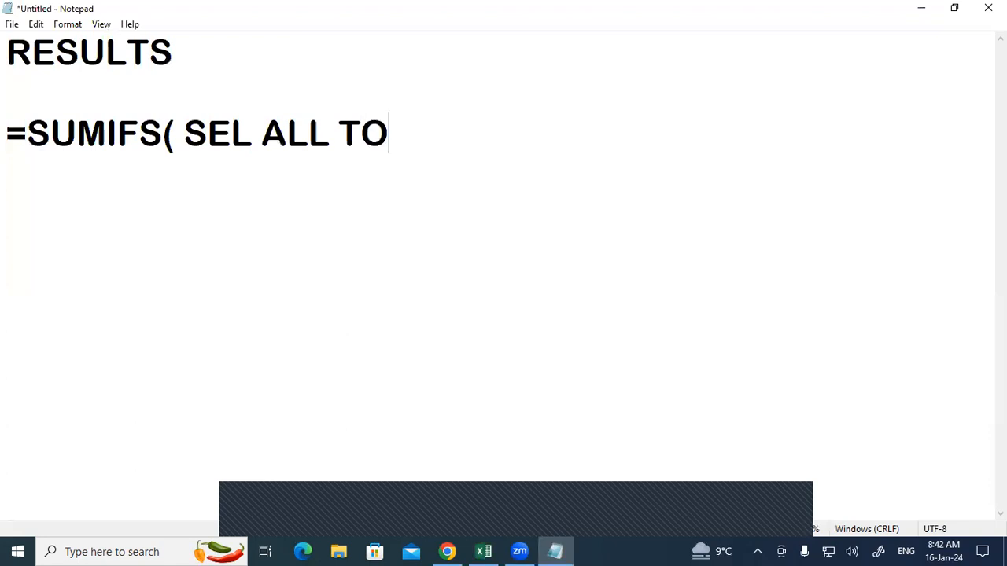
pyautogui.write('TAL SALE AMT ,')
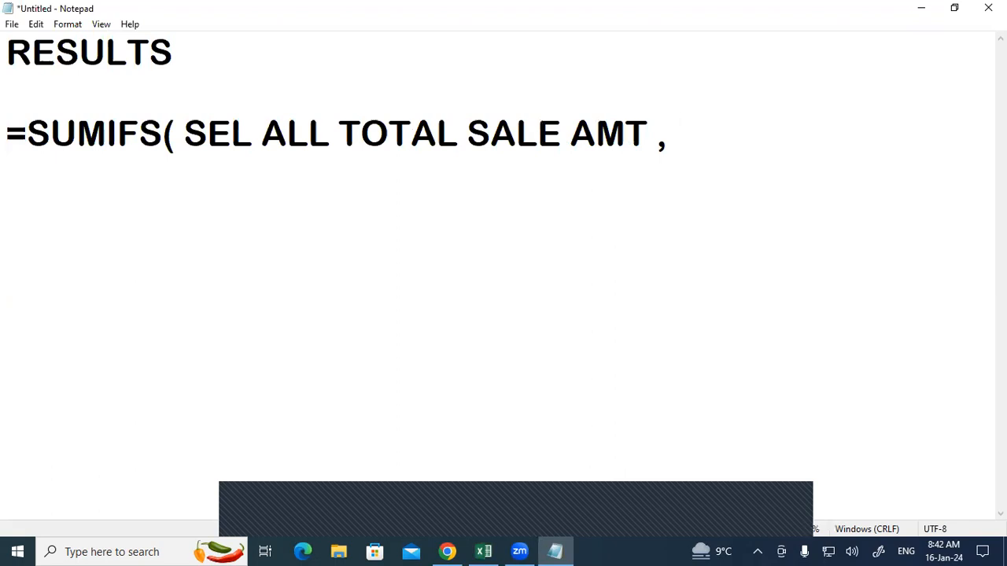
pyautogui.write(' SEL AA')
pyautogui.press('BackSpace')
pyautogui.write('LL CITY , SE')
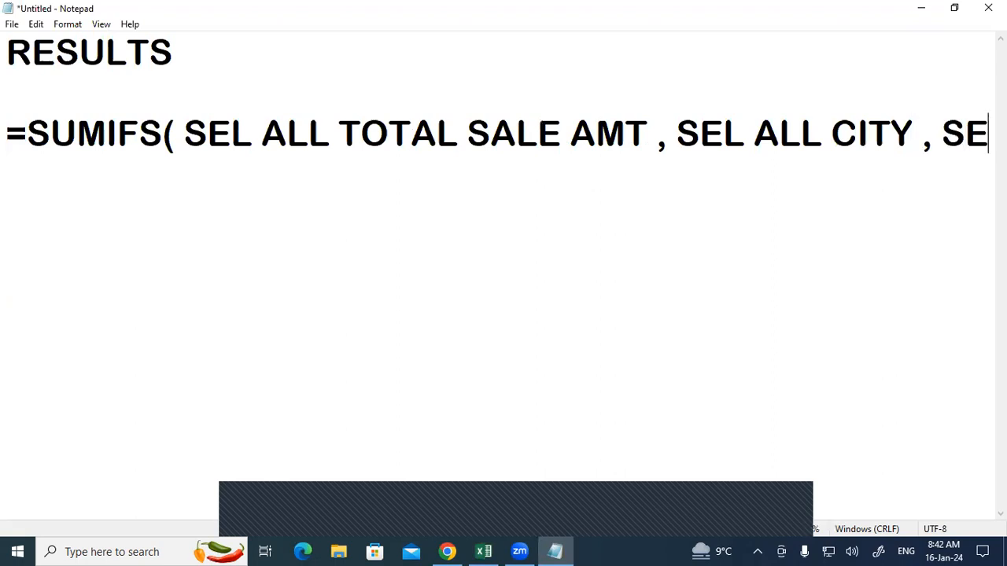
pyautogui.write('L SING LE ')
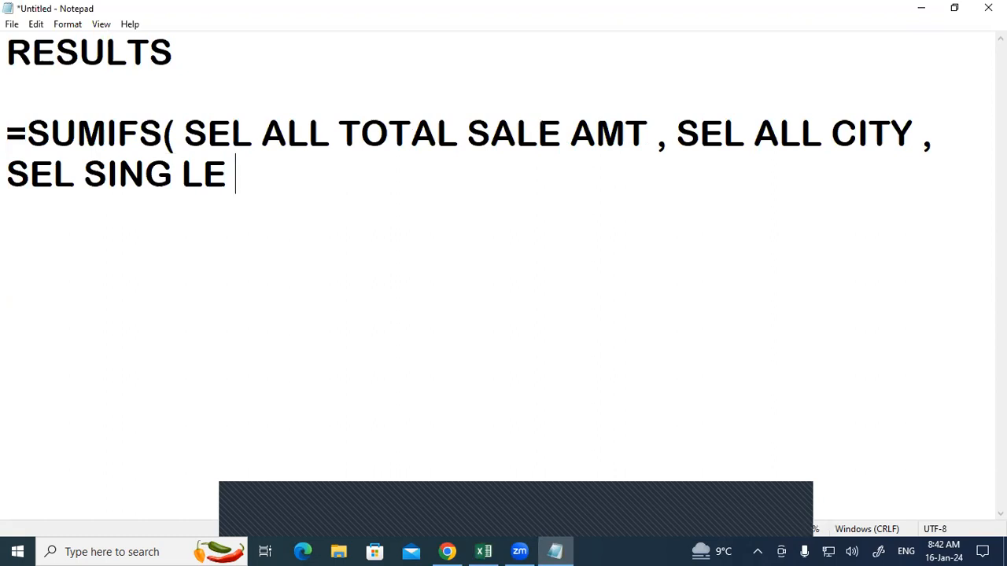
pyautogui.write('CIT,')
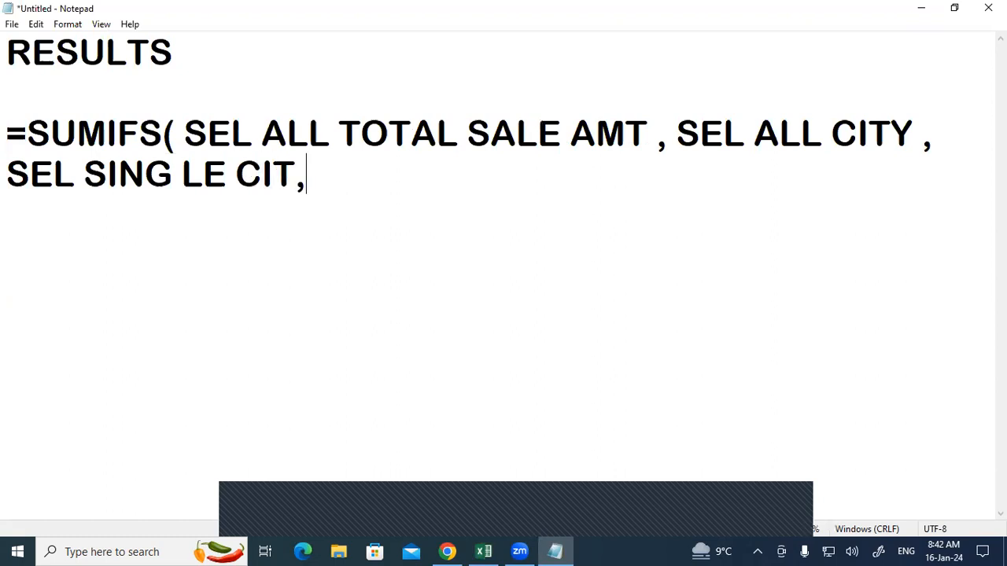
pyautogui.press('BackSpace')
pyautogui.write('Y')
pyautogui.click(725, 521)
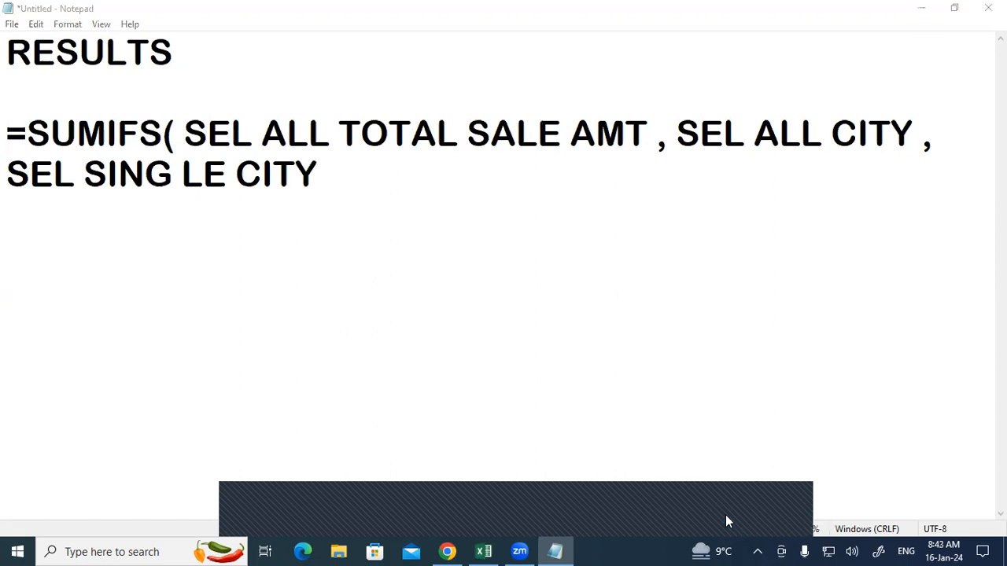
pyautogui.moveTo(326, 153)
pyautogui.mouseDown()
pyautogui.moveTo(325, 169)
pyautogui.moveTo(334, 167)
pyautogui.moveTo(320, 166)
pyautogui.moveTo(335, 160)
pyautogui.mouseUp()
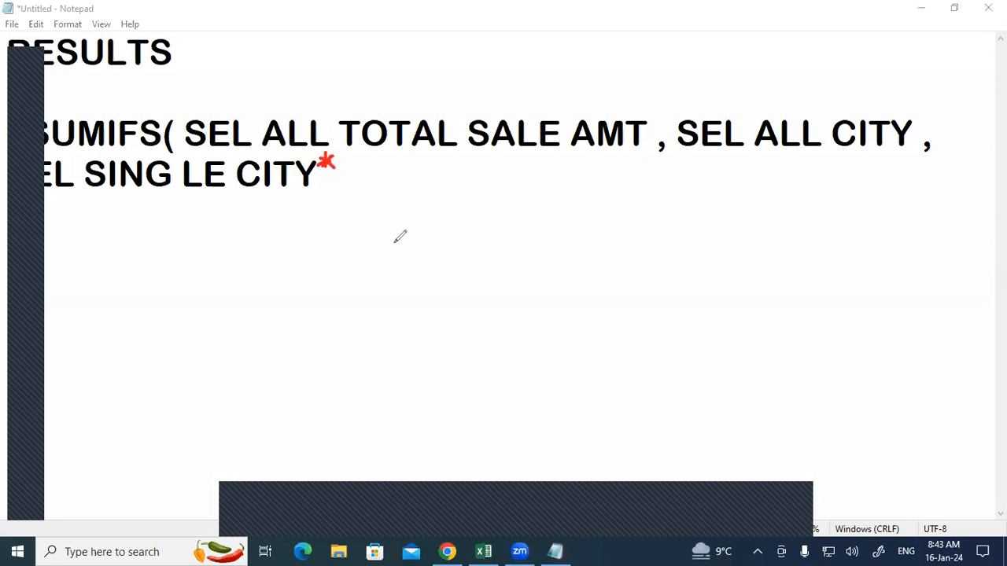
pyautogui.click(32, 483)
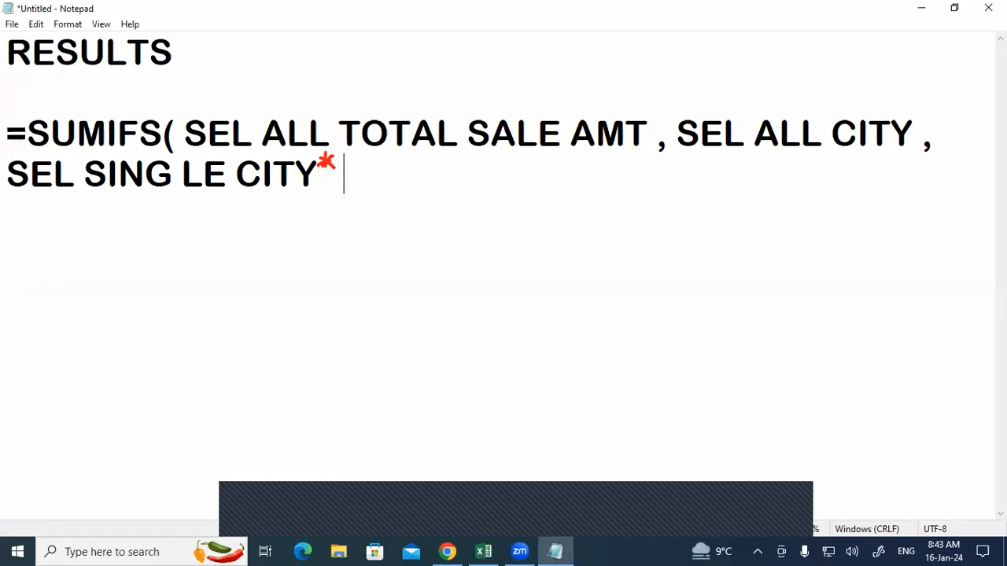
pyautogui.write(', SEL AL')
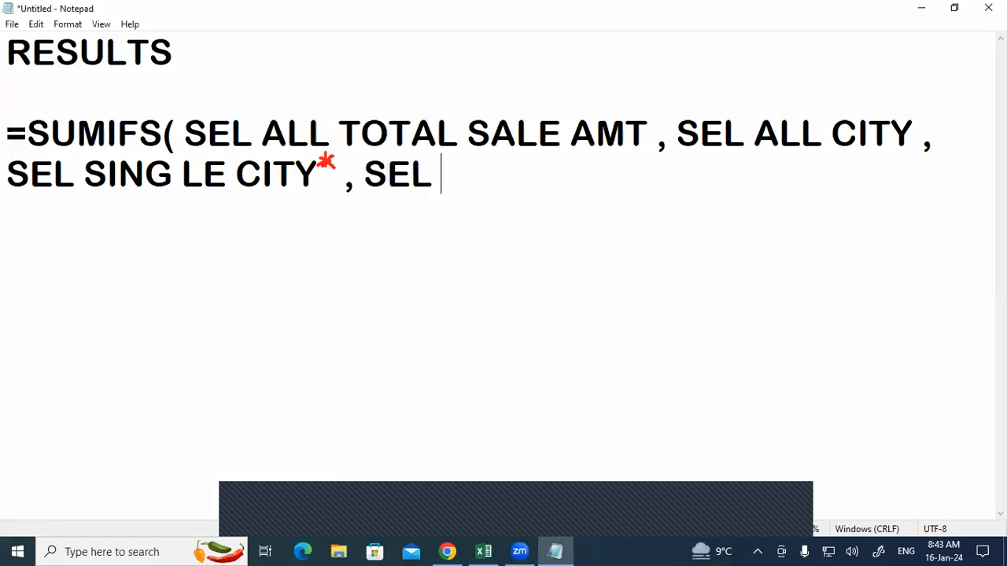
pyautogui.write('L PRO ')
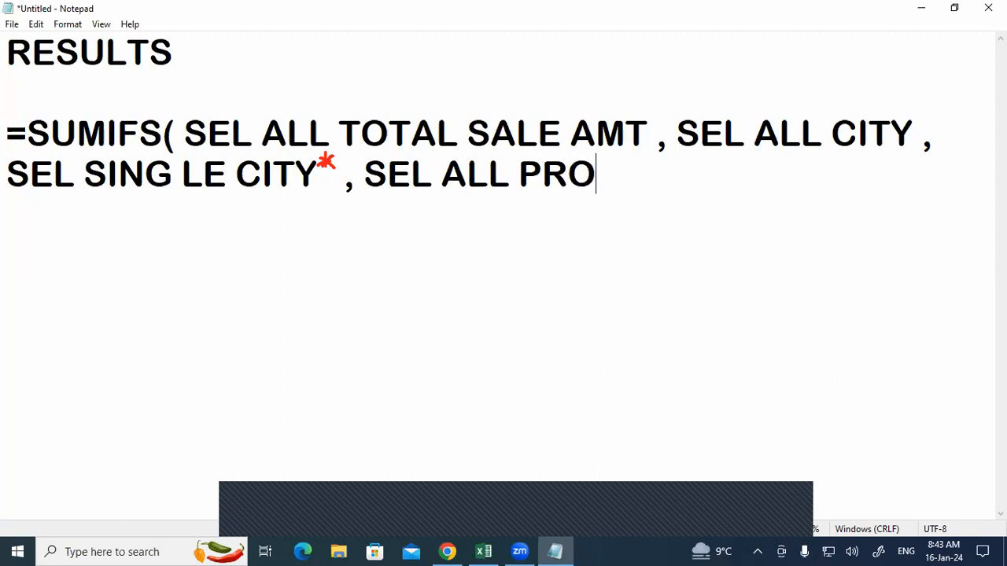
pyautogui.write(', SEL ')
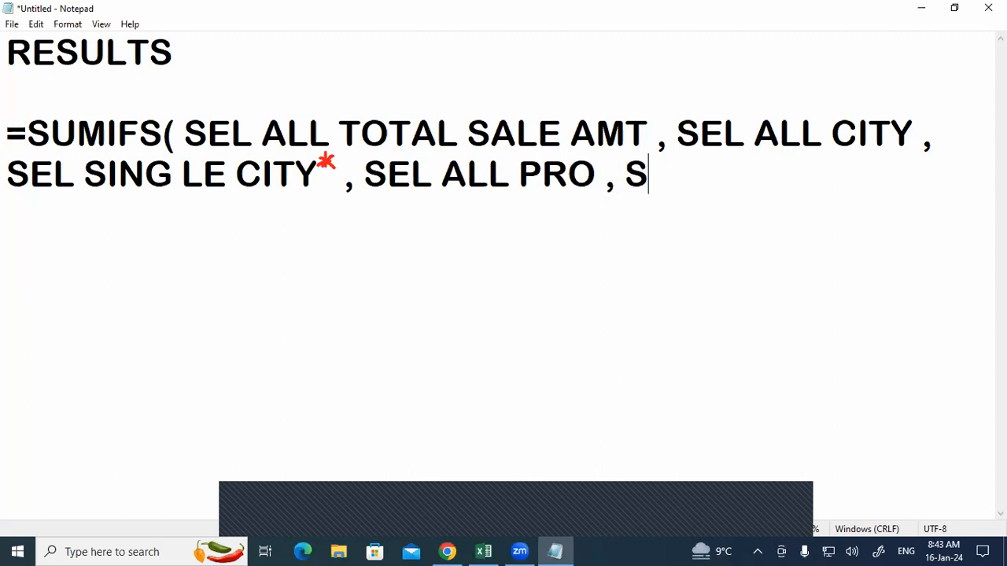
pyautogui.write('SIN')
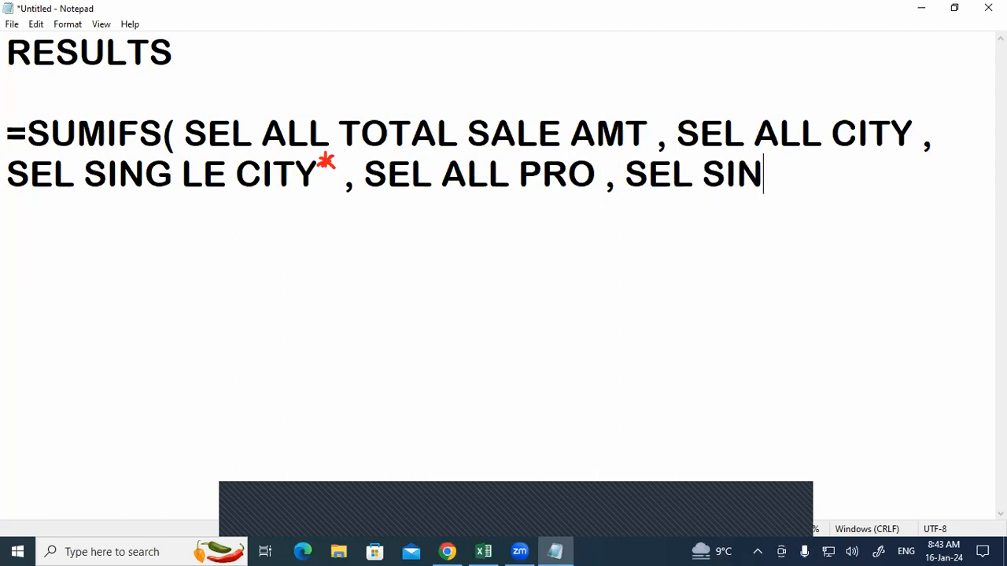
pyautogui.write('GLE PRO ')
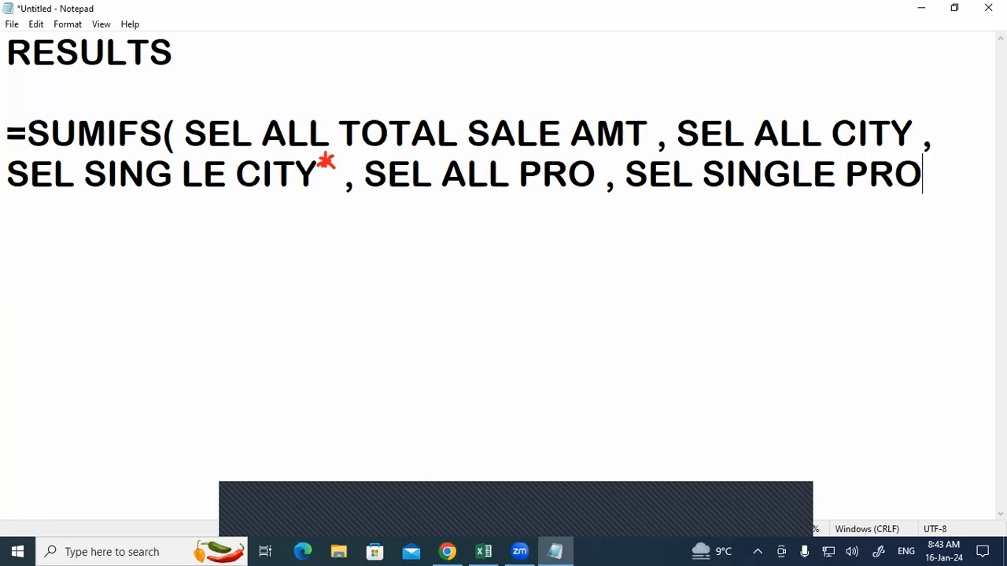
pyautogui.write(')')
pyautogui.press('Return')
pyautogui.press('Return')
pyautogui.press('Return')
# Step: Add the line = " TOTAL SALE IN " & SEL DROP DOWN LIST CITY, then return to Excel
pyautogui.write('= ')
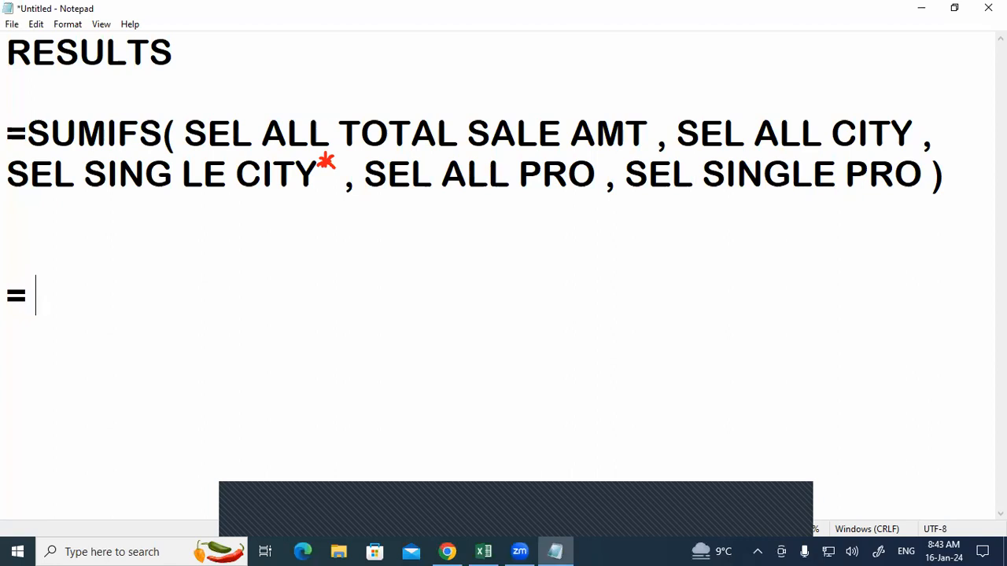
pyautogui.write('" TOTAL SA')
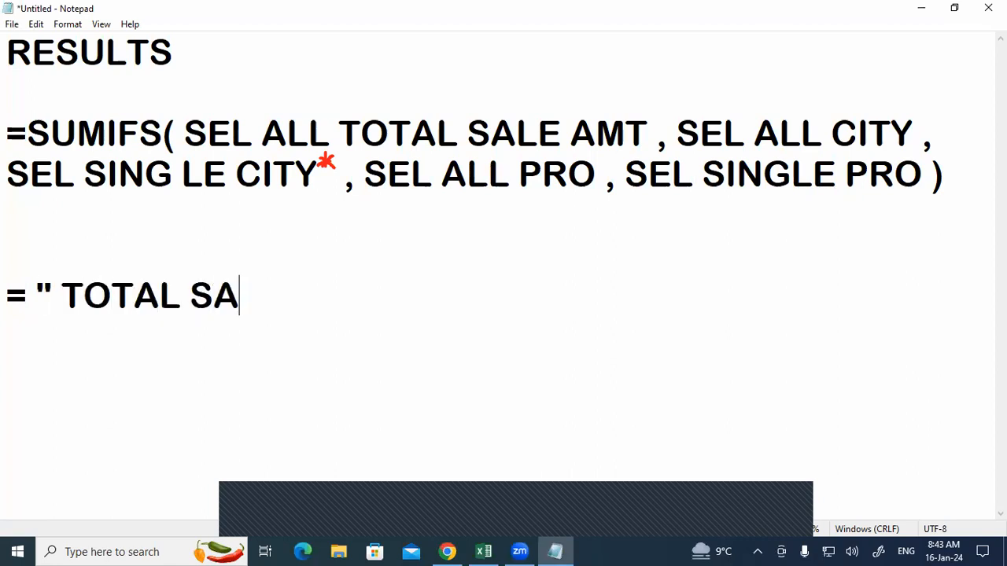
pyautogui.write('LE IN "')
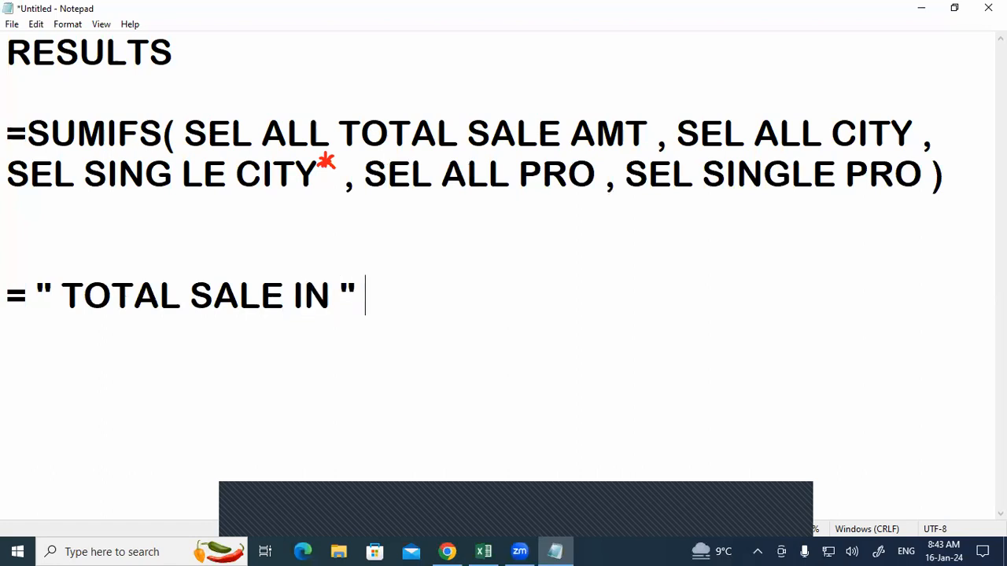
pyautogui.write(' &')
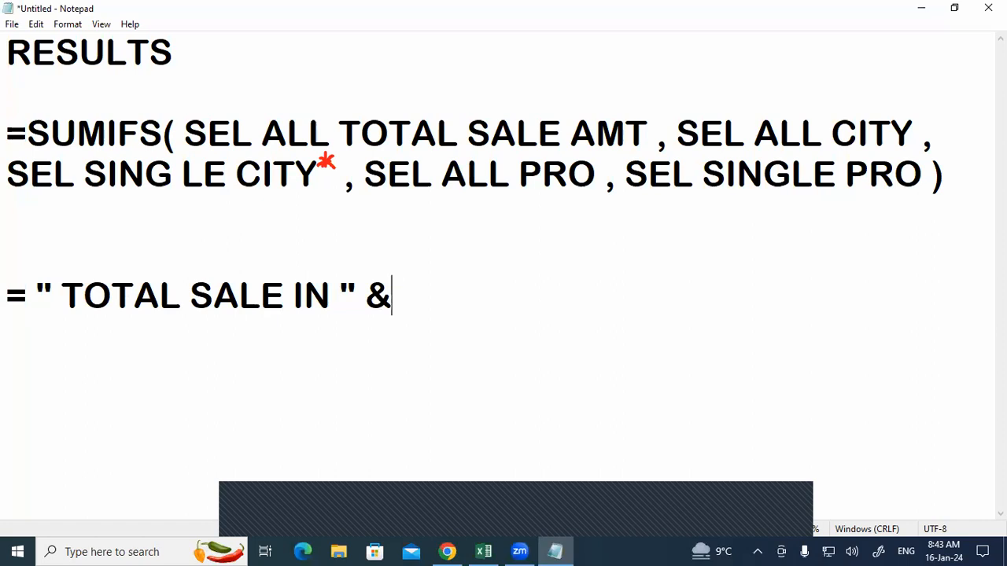
pyautogui.write(' SEL ')
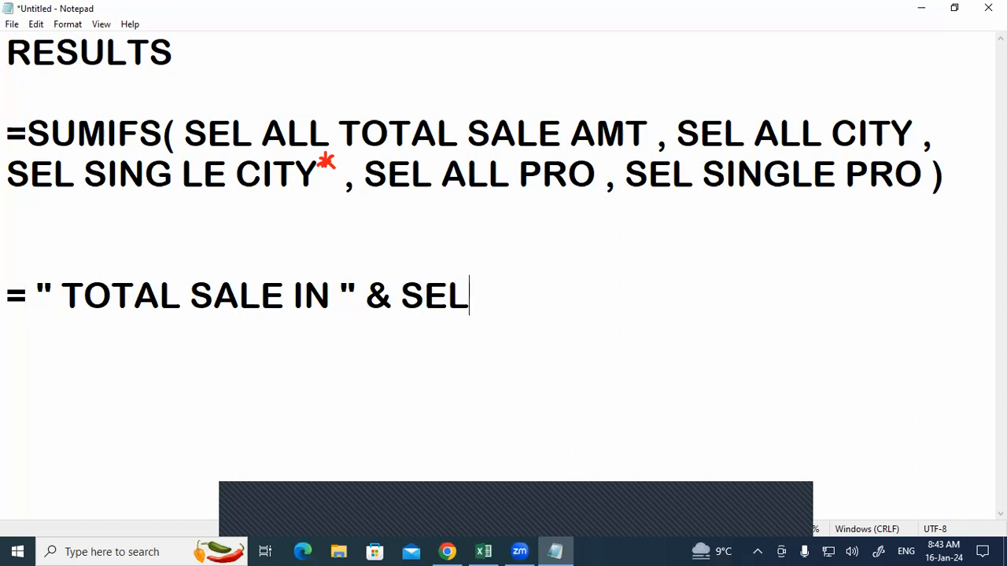
pyautogui.write('CITY')
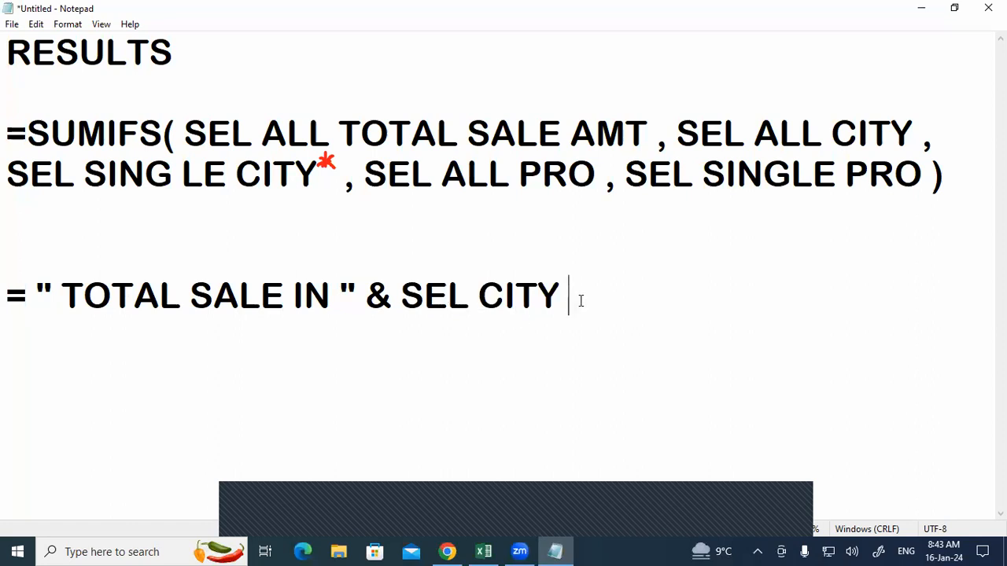
pyautogui.click(476, 305)
pyautogui.write('DROP DOWN LIST')
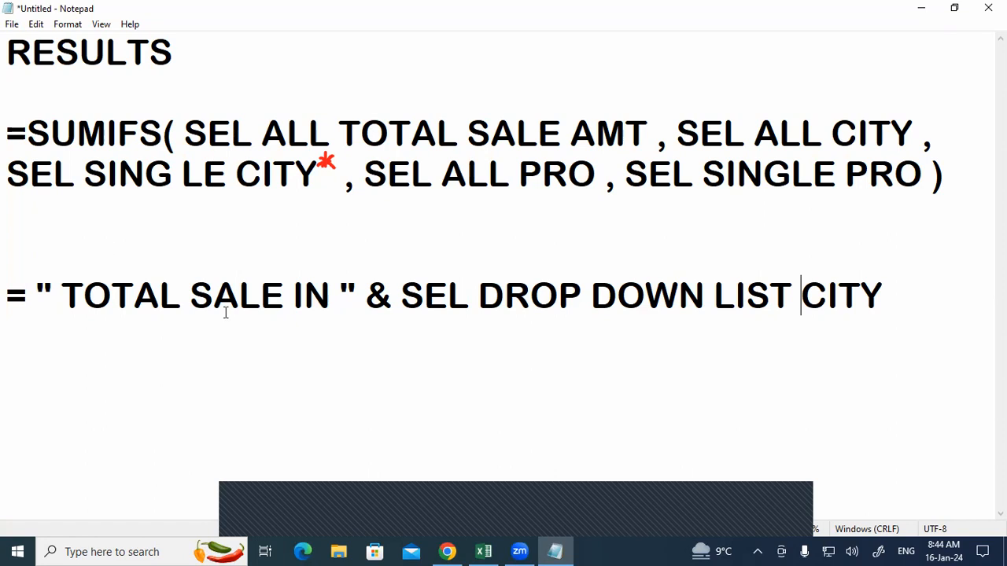
pyautogui.click(483, 552)
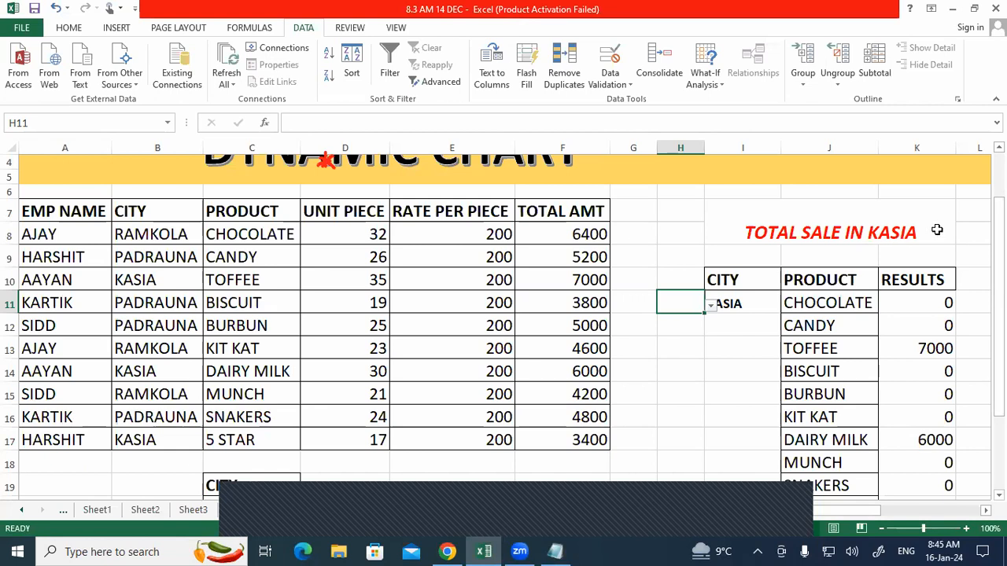
# Step: Close the Notepad notes without saving and go to Sheet9's Advance Filter table
pyautogui.click(555, 551)
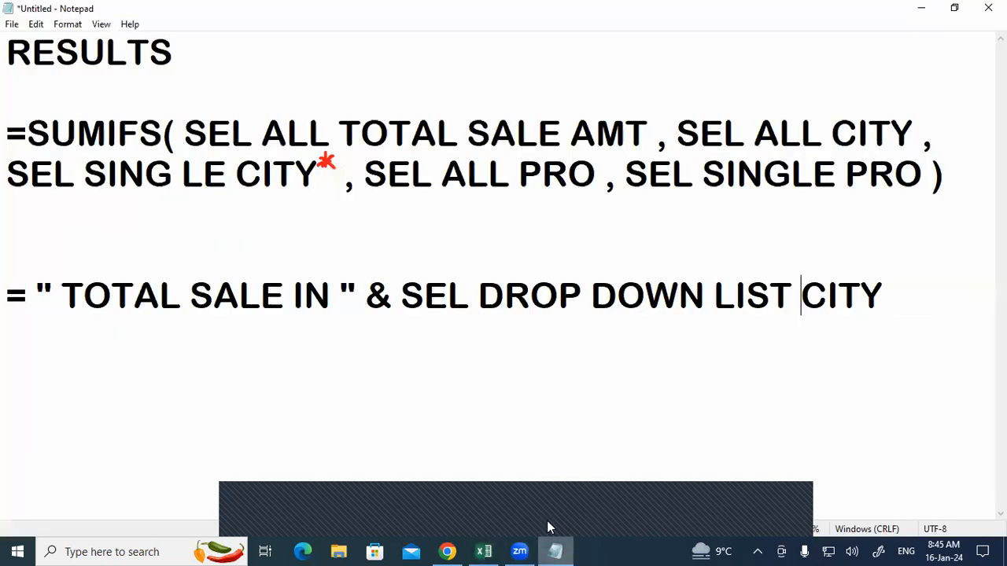
pyautogui.click(803, 527)
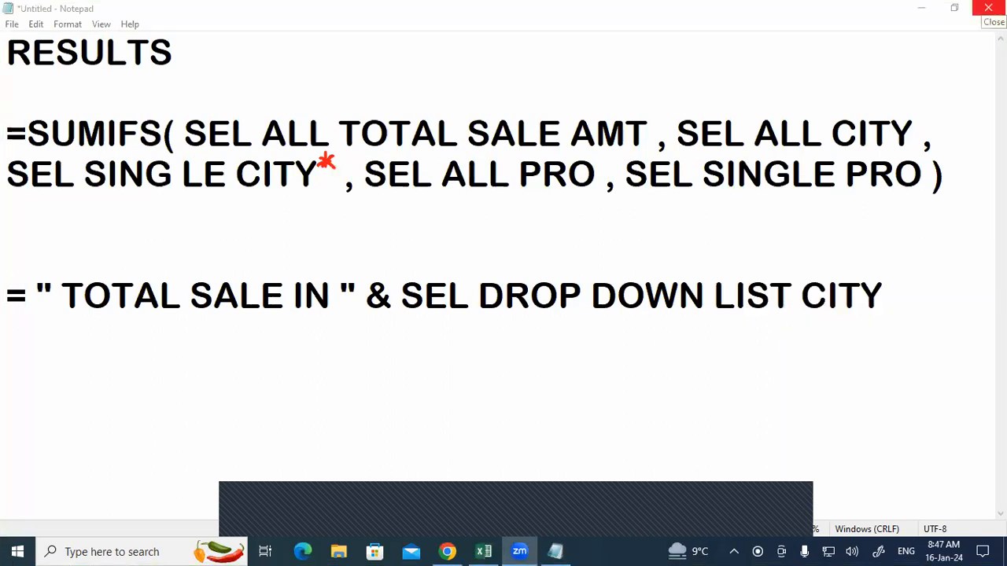
pyautogui.click(988, 8)
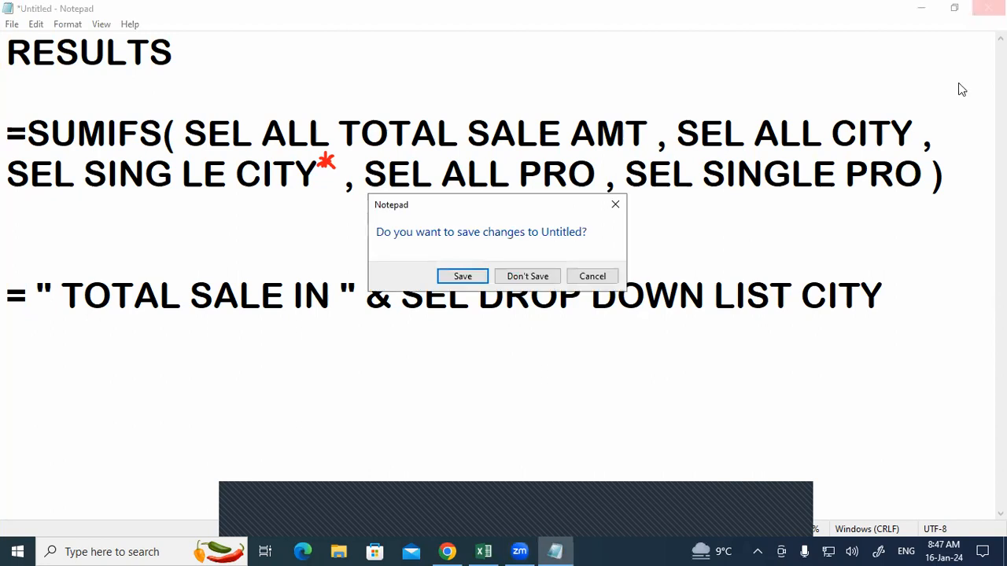
pyautogui.click(523, 276)
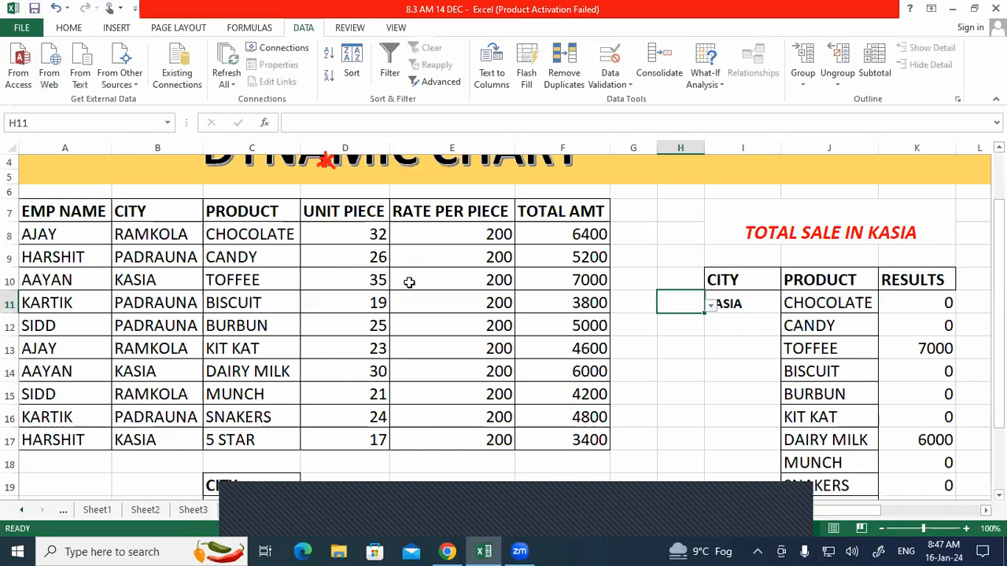
pyautogui.click(636, 392)
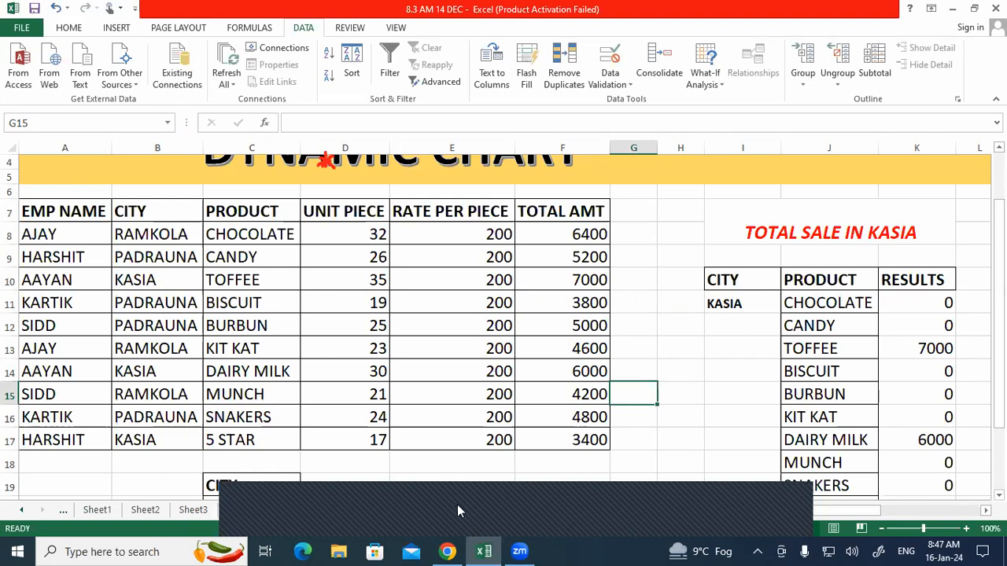
pyautogui.click(478, 511)
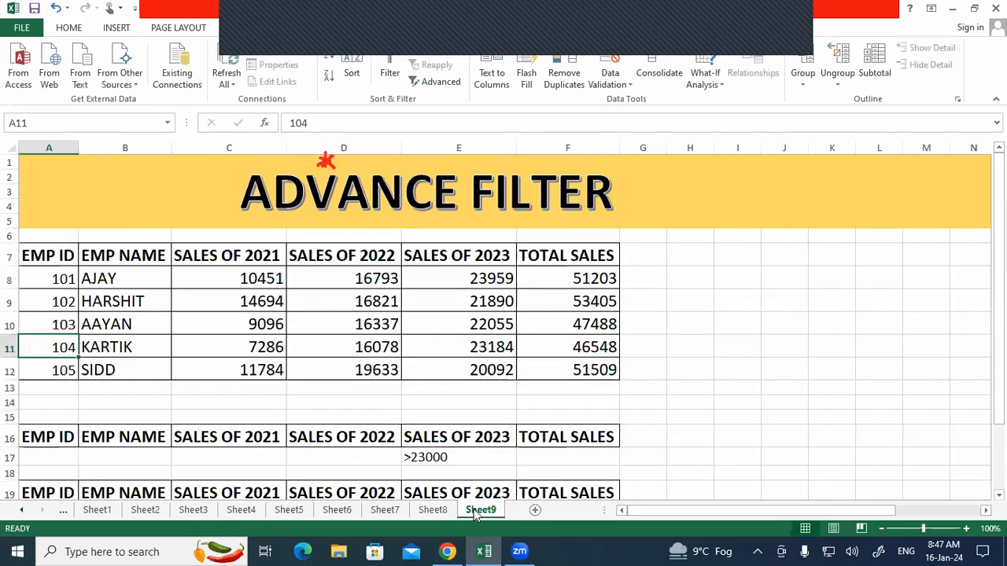
# Step: Add a new sheet and give D1:I10 all borders
pyautogui.click(535, 510)
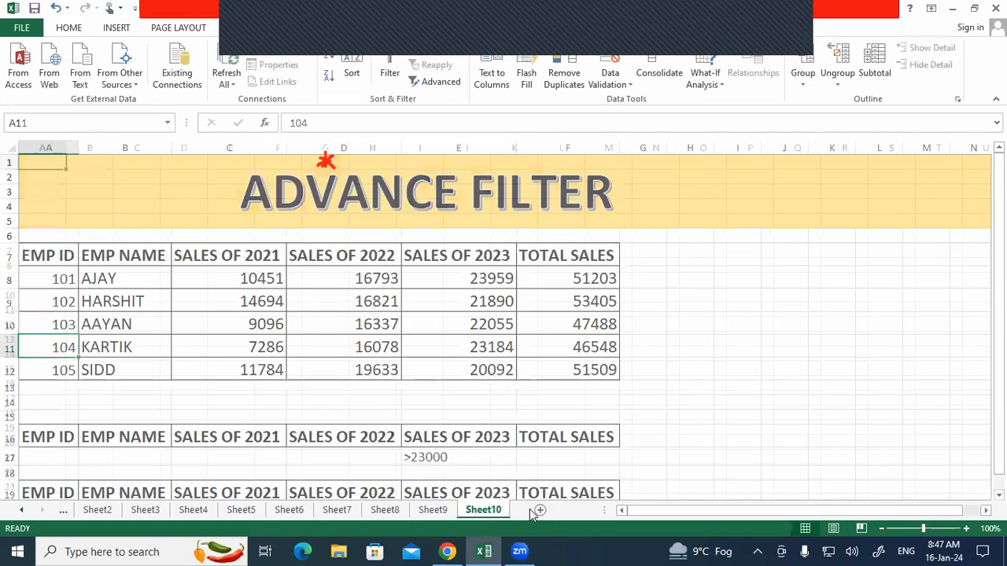
pyautogui.click(106, 207)
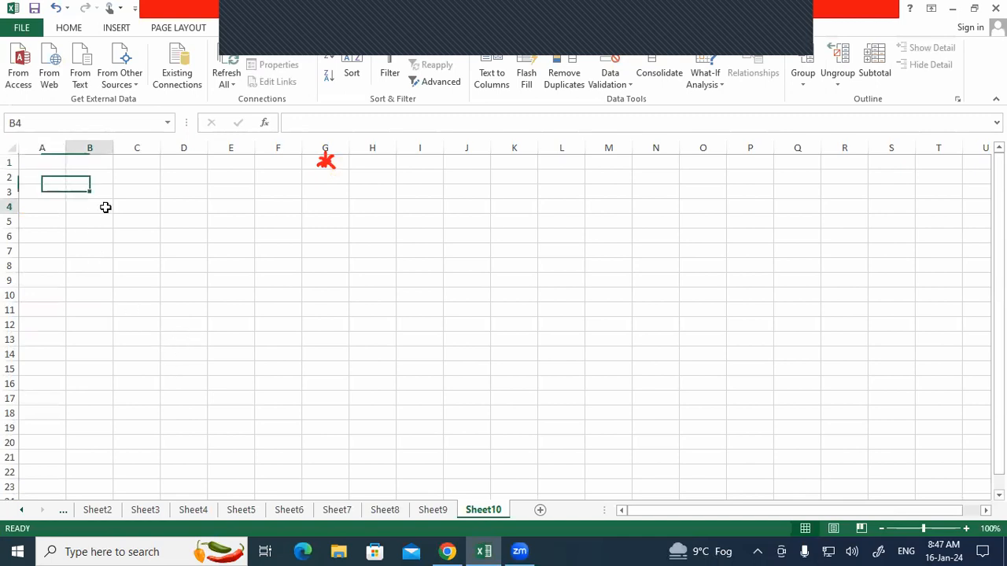
pyautogui.moveTo(177, 168); pyautogui.dragTo(407, 289)
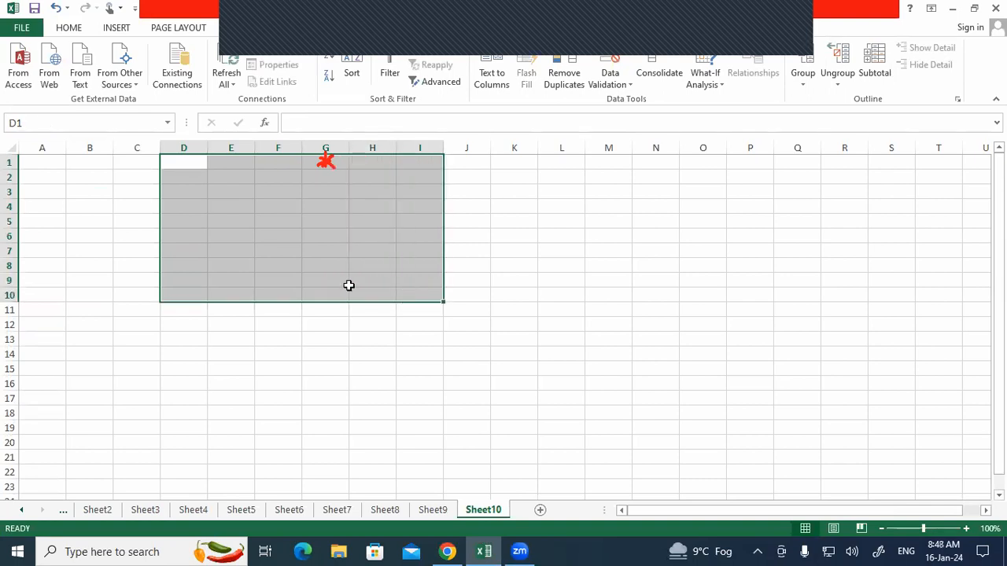
pyautogui.click(73, 29)
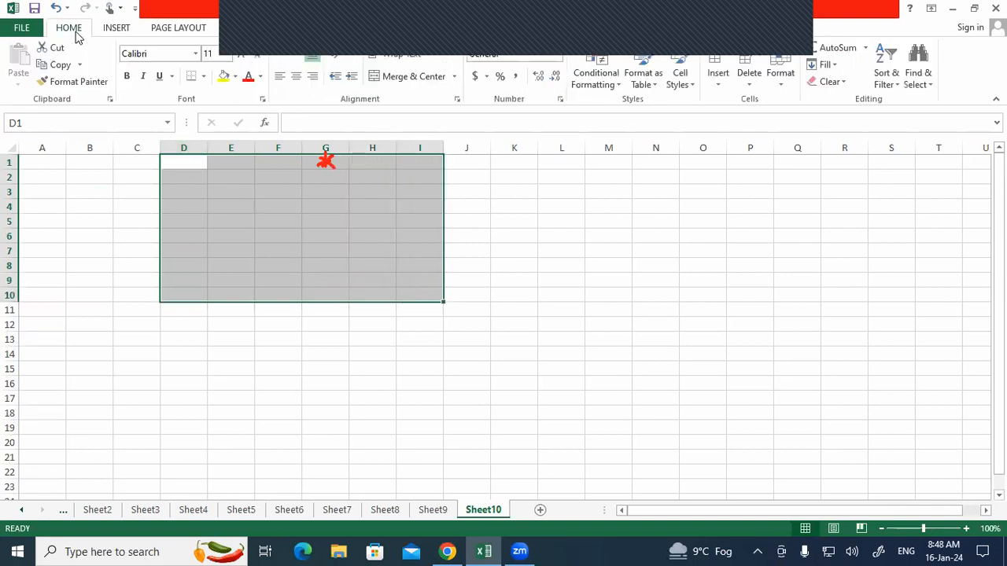
pyautogui.click(204, 76)
pyautogui.click(223, 203)
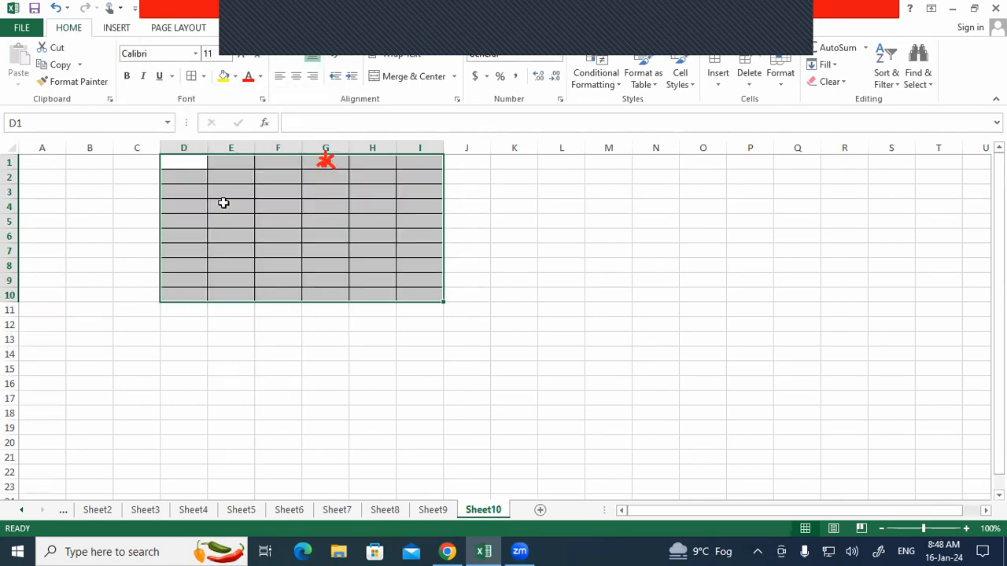
pyautogui.click(338, 217)
pyautogui.click(702, 249)
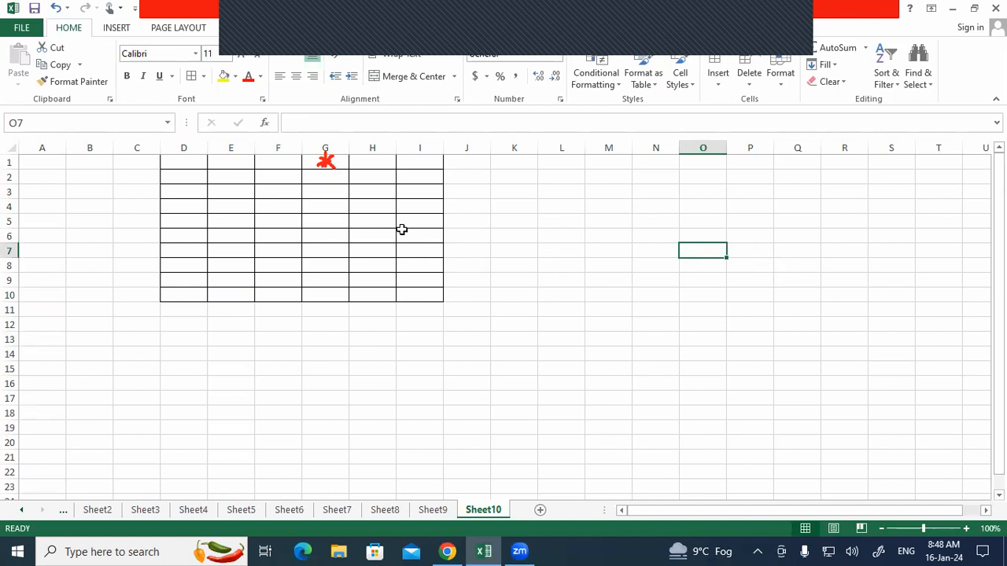
# Step: Raise the D1:I10 grid's font size to 16, making its rows taller
pyautogui.click(189, 281)
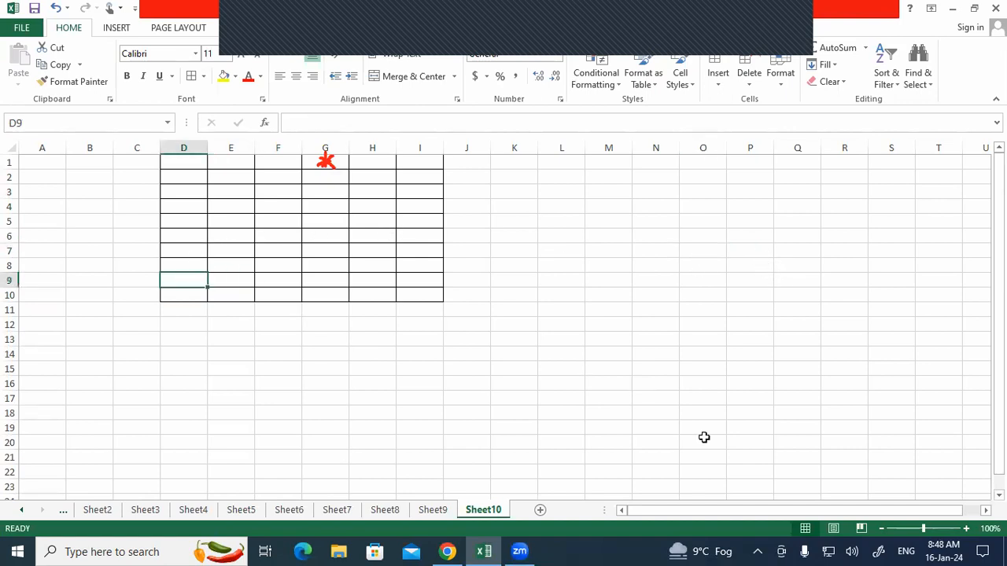
pyautogui.press('Down')
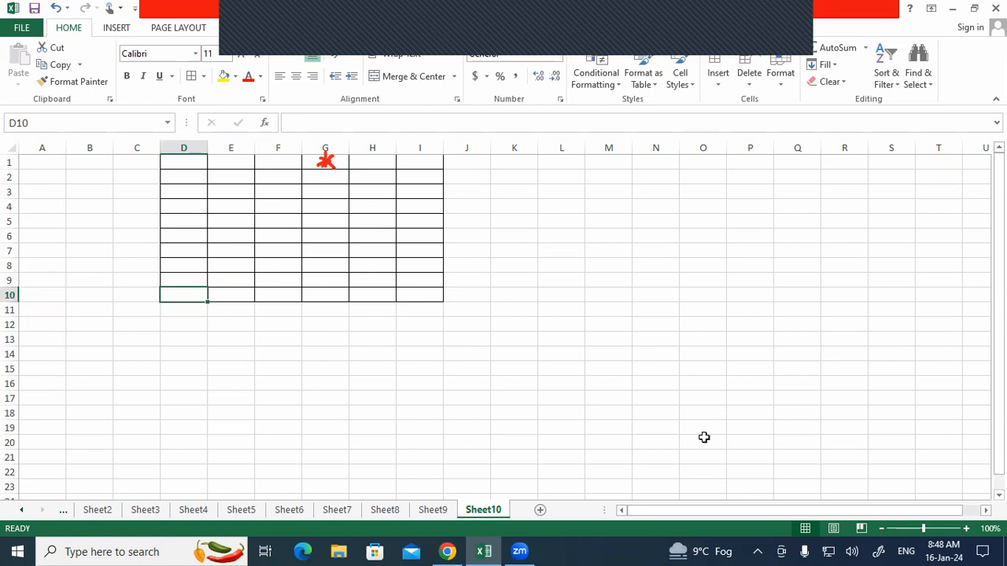
pyautogui.press('Down')
pyautogui.press('Down')
pyautogui.press('Down')
pyautogui.press('Down')
pyautogui.press('Down')
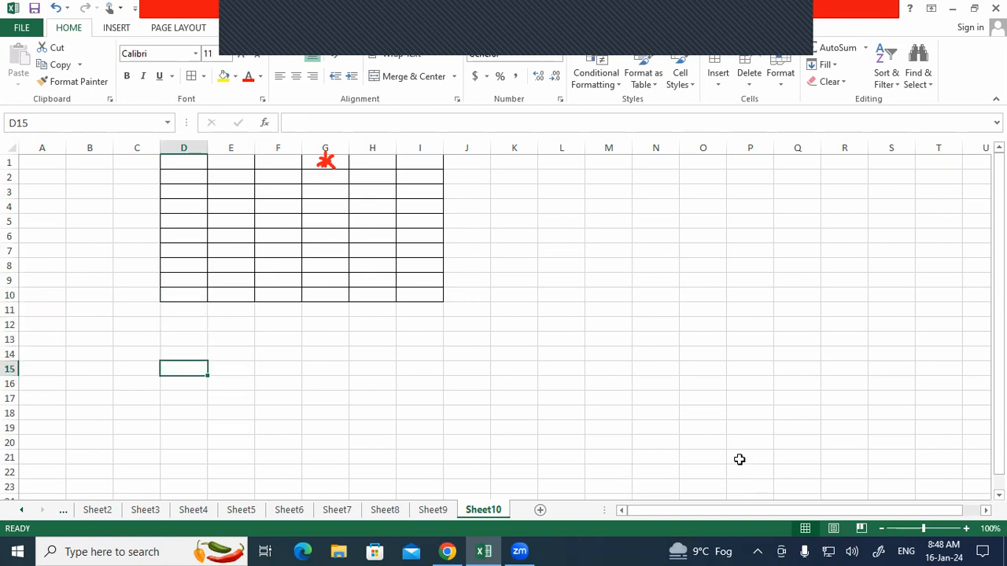
pyautogui.click(708, 439)
pyautogui.moveTo(178, 166); pyautogui.dragTo(212, 266)
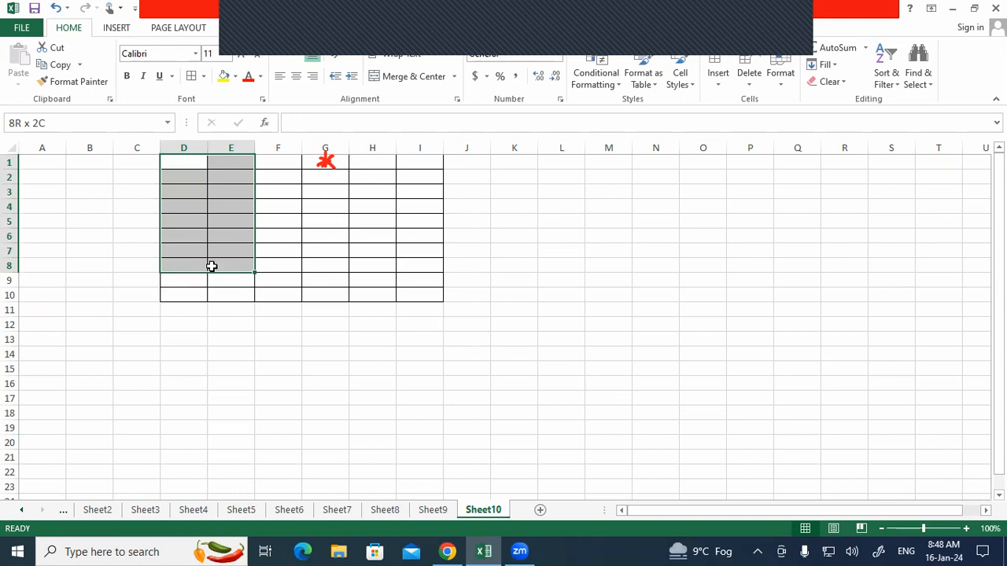
pyautogui.moveTo(211, 267); pyautogui.dragTo(432, 295)
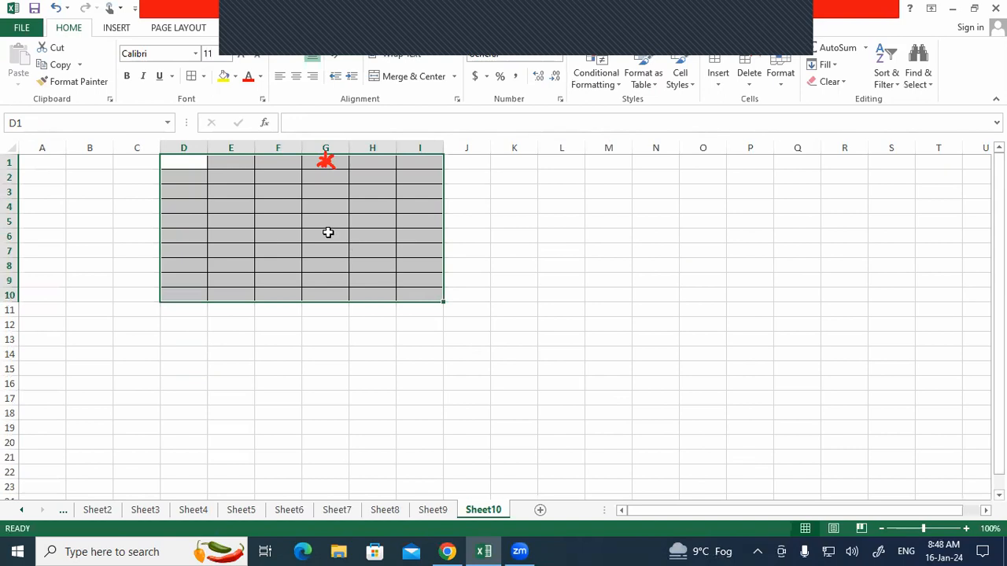
pyautogui.click(242, 56)
pyautogui.click(242, 56)
pyautogui.click(242, 57)
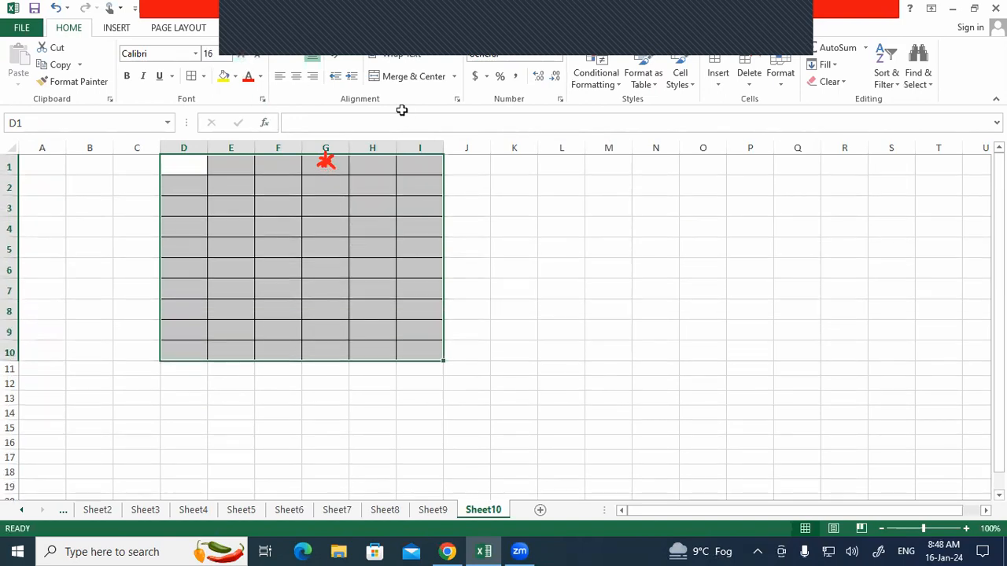
pyautogui.click(892, 266)
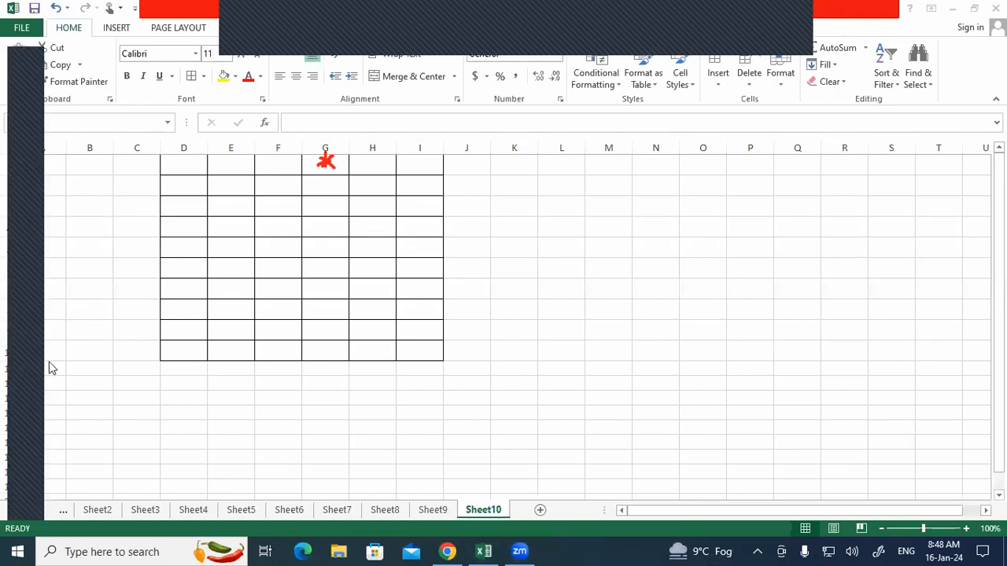
pyautogui.press('Escape')
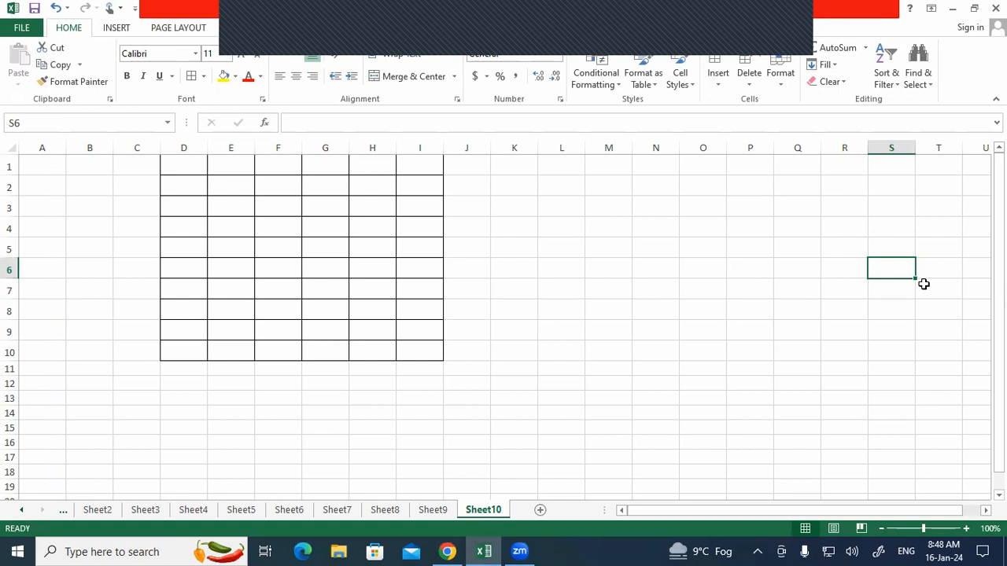
pyautogui.click(47, 166)
pyautogui.click(204, 169)
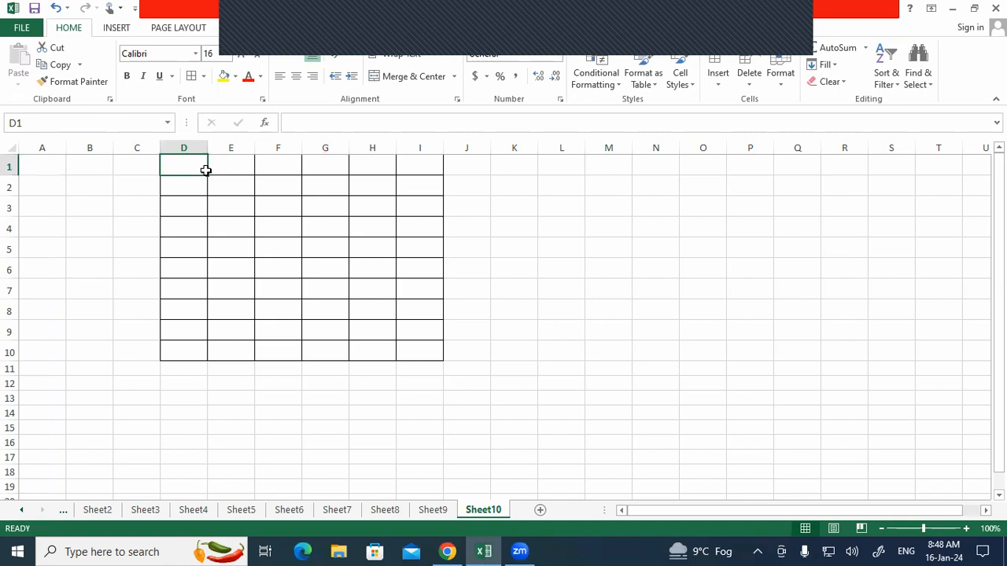
pyautogui.click(745, 247)
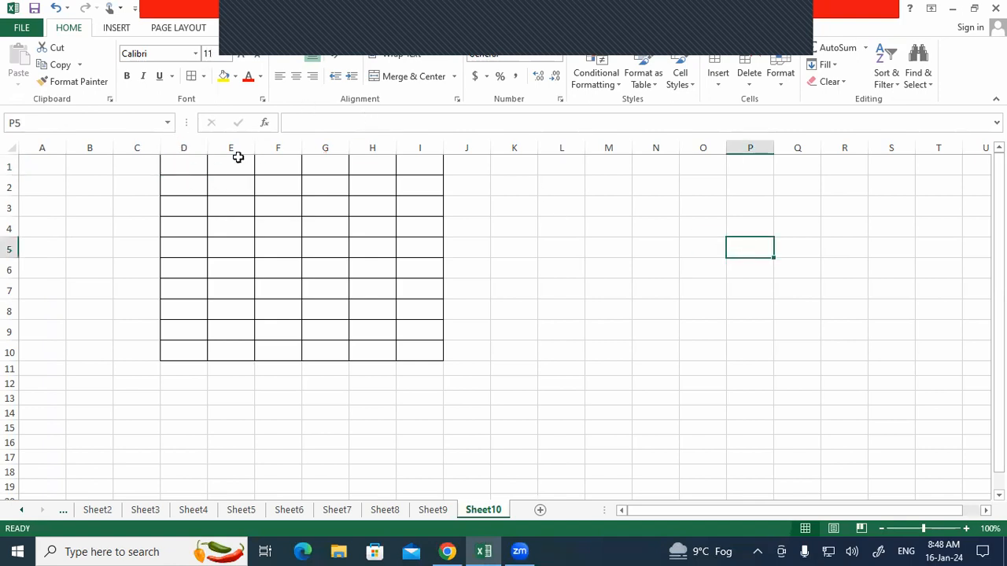
pyautogui.click(186, 167)
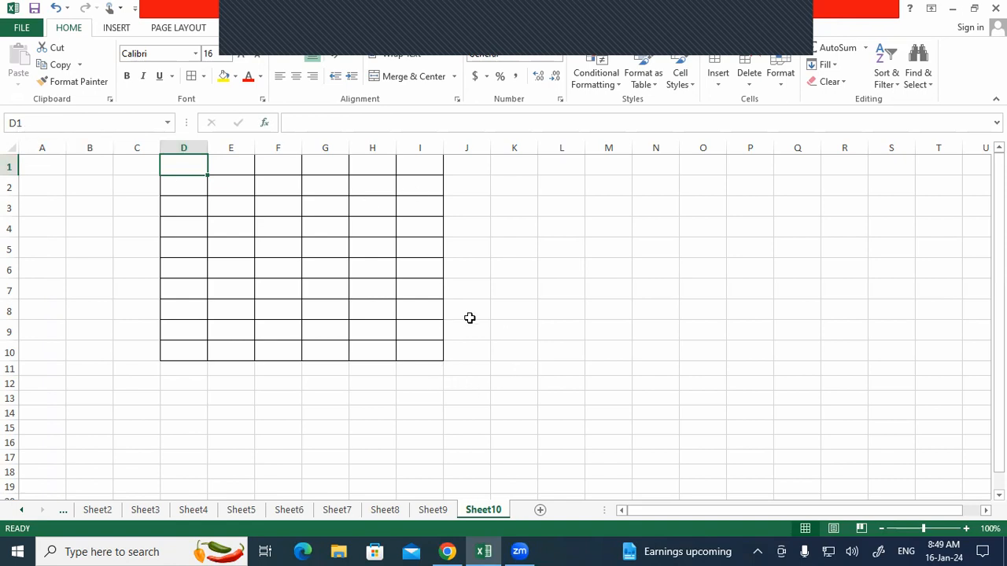
pyautogui.click(432, 147)
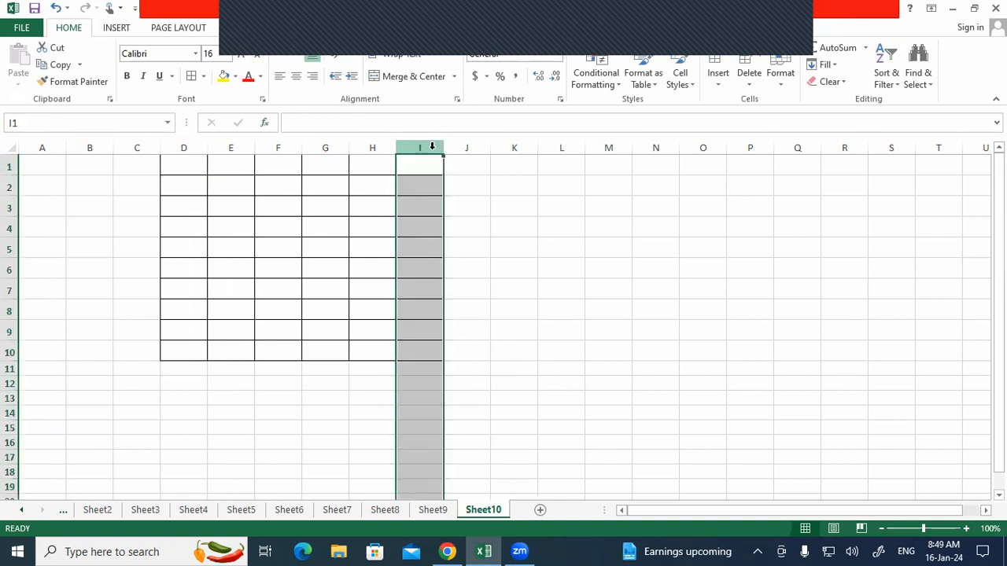
pyautogui.click(424, 358)
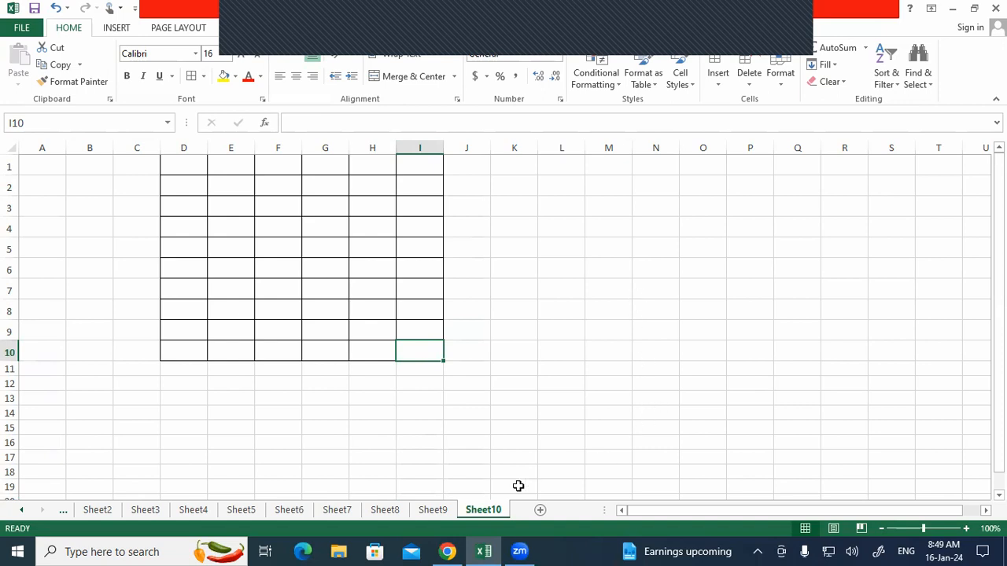
# Step: Set Sheet10's ScrollArea property to $D$1:$I$10 in the VBA editor, then return to the grid
pyautogui.rightClick(492, 512)
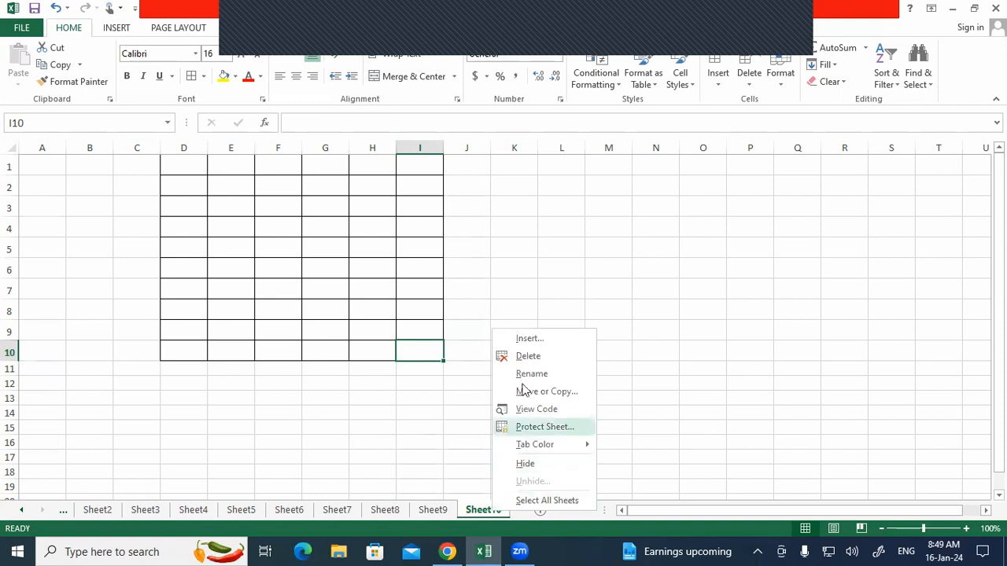
pyautogui.click(554, 409)
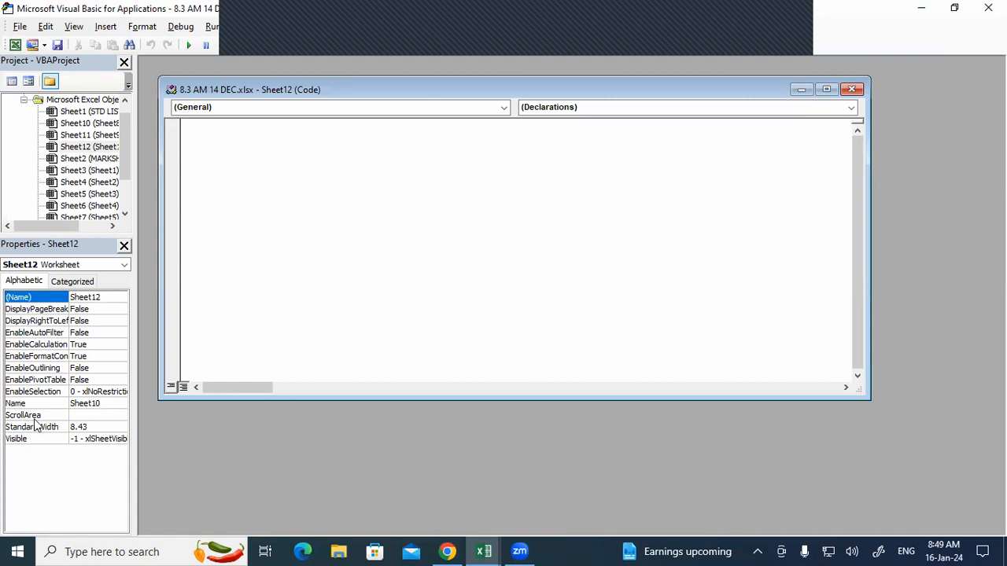
pyautogui.click(93, 415)
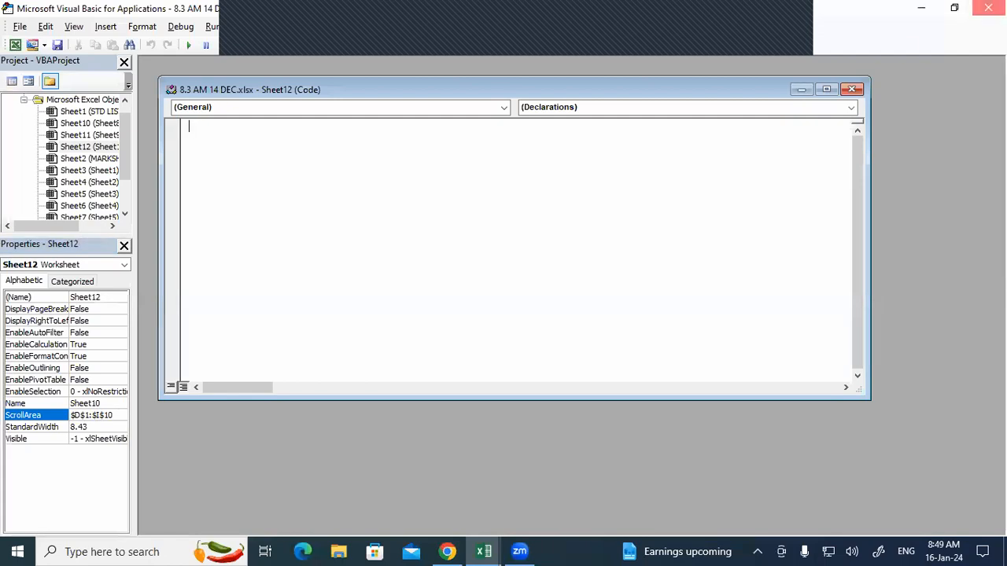
pyautogui.click(988, 8)
pyautogui.click(189, 162)
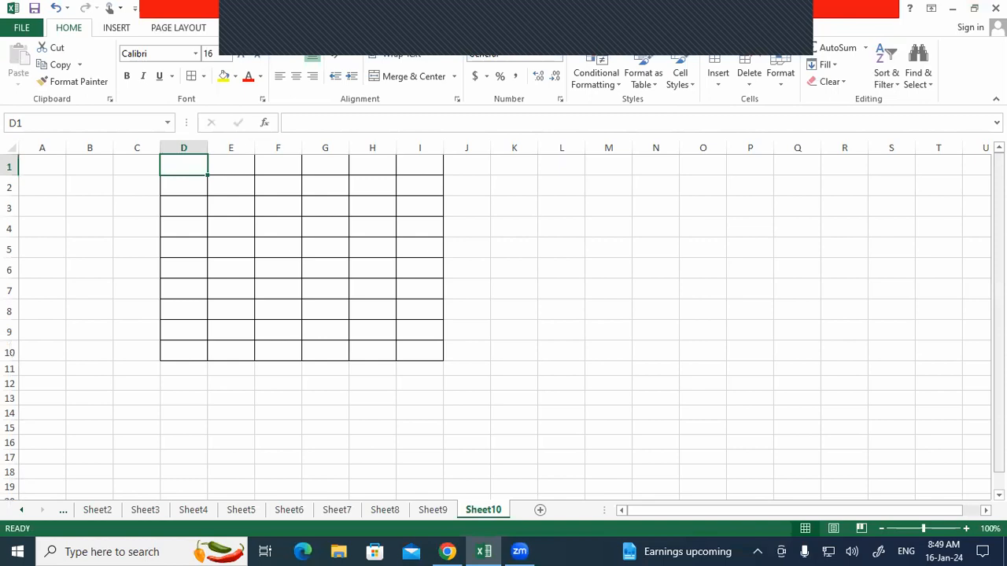
pyautogui.press('Down')
pyautogui.press('Down')
pyautogui.press('Down')
pyautogui.press('Down')
pyautogui.press('Down')
pyautogui.press('Down')
pyautogui.press('Down')
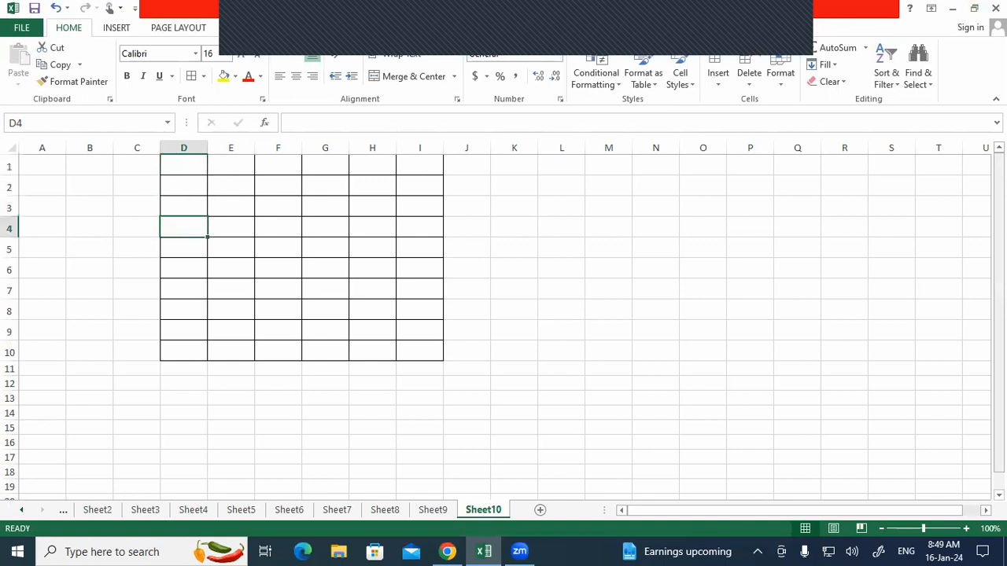
pyautogui.press('Down')
pyautogui.press('Down')
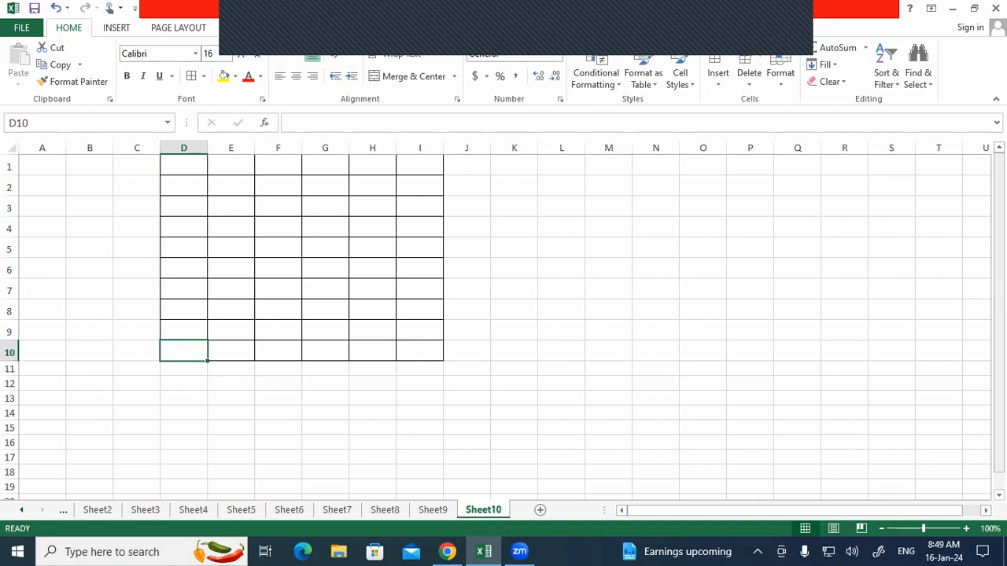
pyautogui.click(230, 167)
pyautogui.press('Down')
pyautogui.press('Down')
pyautogui.press('Up')
pyautogui.press('Right')
pyautogui.click(325, 208)
pyautogui.click(372, 351)
pyautogui.click(183, 270)
pyautogui.click(278, 249)
pyautogui.click(325, 352)
pyautogui.click(419, 228)
pyautogui.click(183, 290)
pyautogui.click(231, 167)
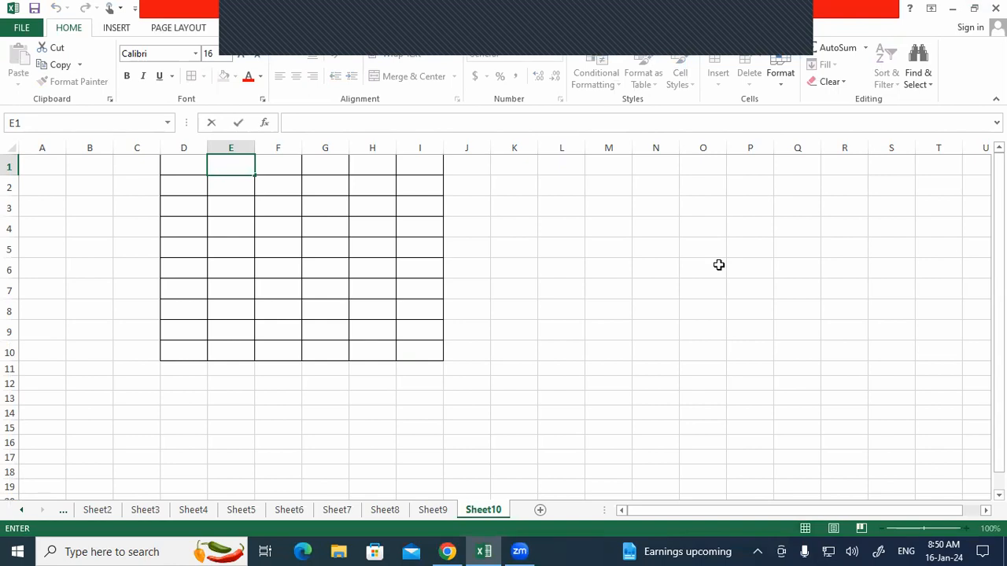
pyautogui.press('Escape')
pyautogui.click(198, 162)
pyautogui.moveTo(217, 209); pyautogui.dragTo(429, 353)
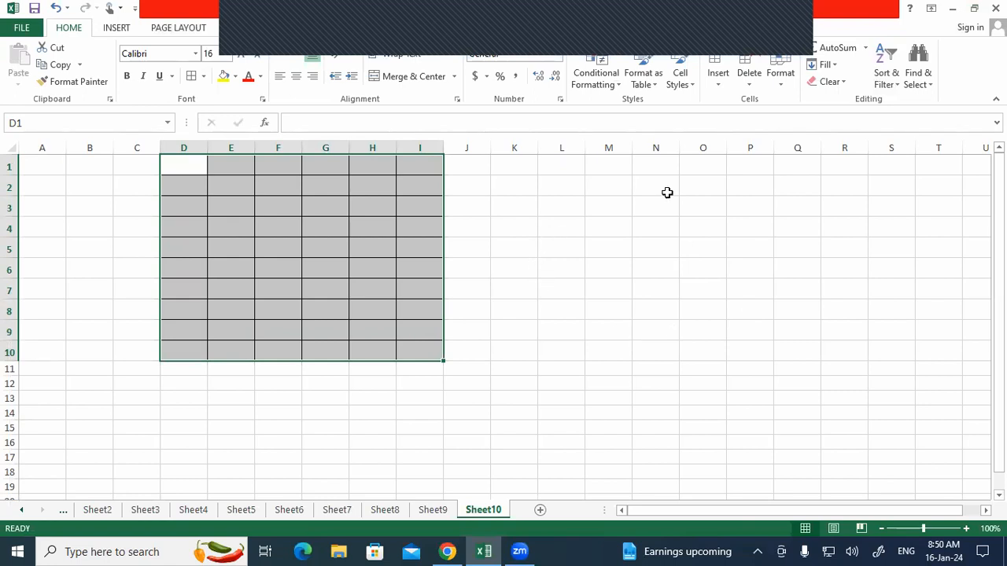
pyautogui.click(371, 349)
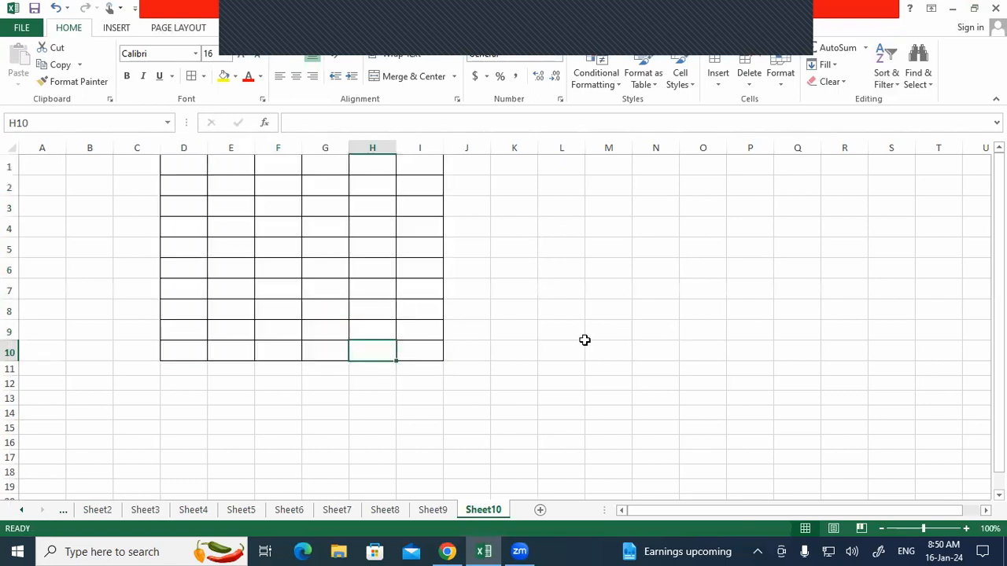
pyautogui.click(187, 173)
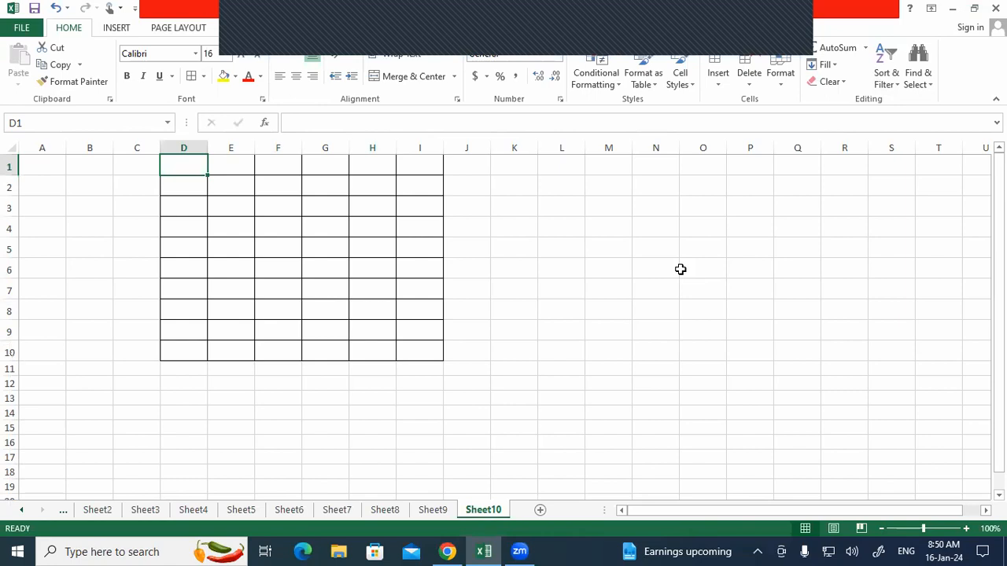
pyautogui.click(335, 201)
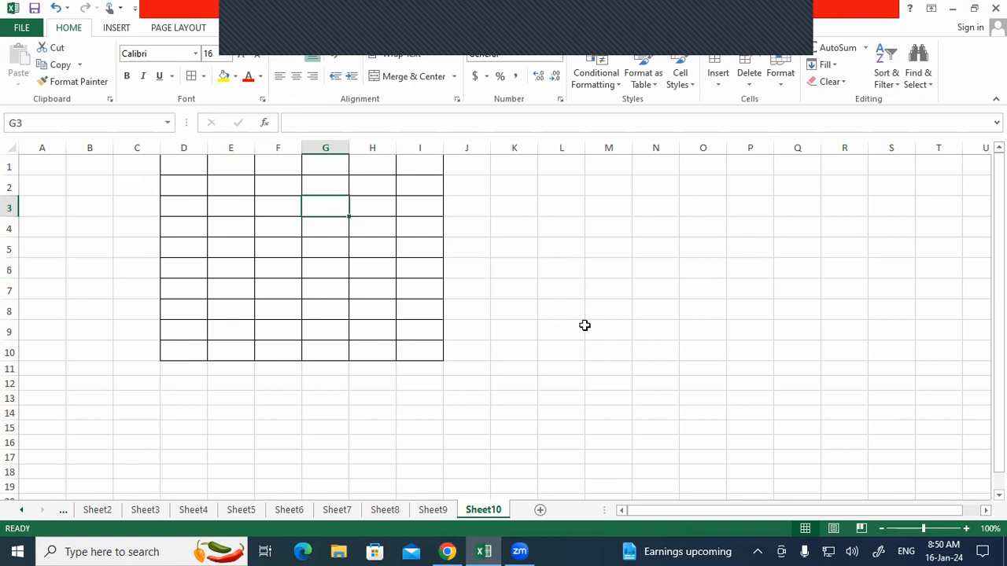
pyautogui.click(217, 189)
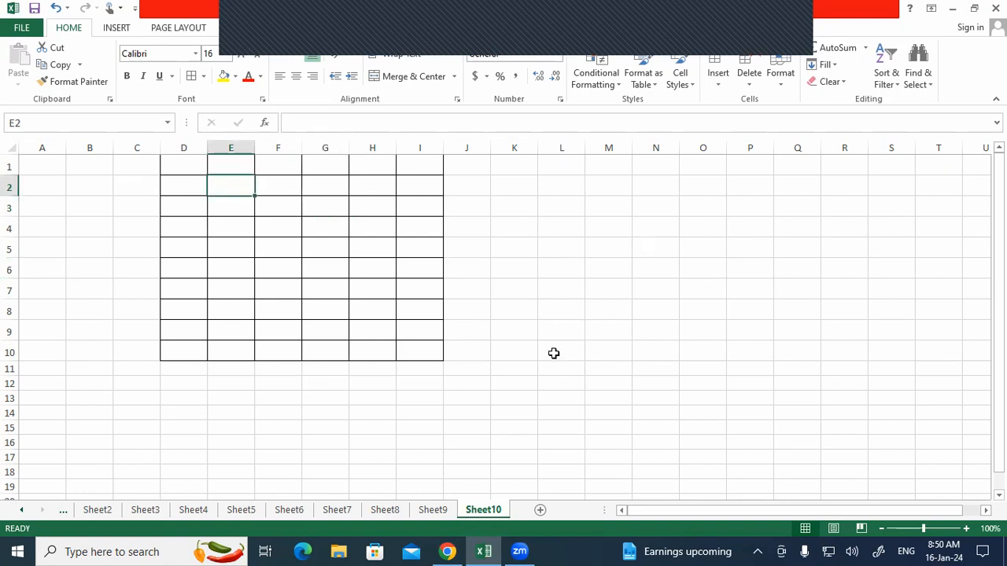
# Step: Clear Sheet10's ScrollArea value $D$1:$I$10 in the VBA editor and return to Excel
pyautogui.rightClick(485, 511)
pyautogui.click(520, 414)
pyautogui.click(75, 415)
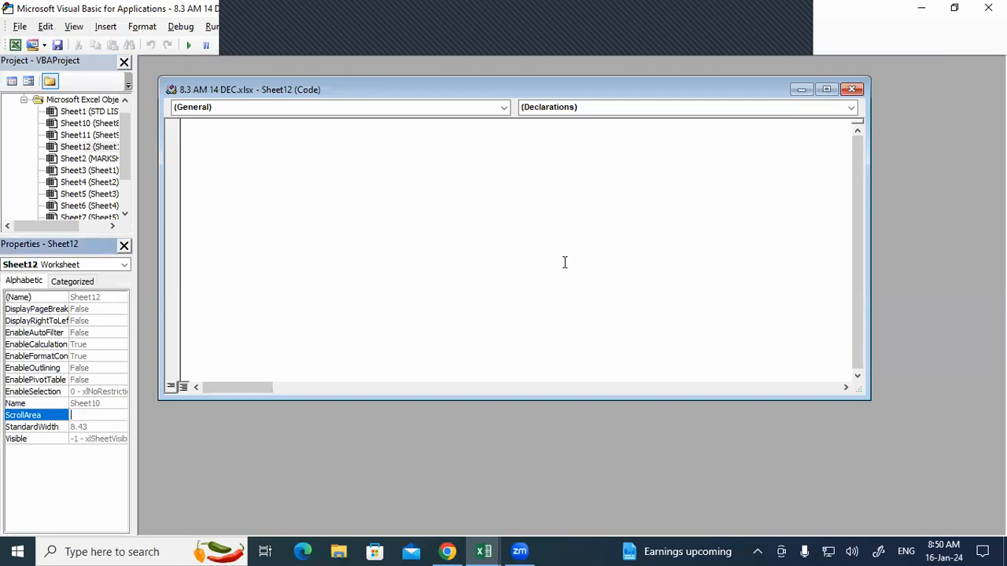
pyautogui.click(632, 227)
pyautogui.click(989, 7)
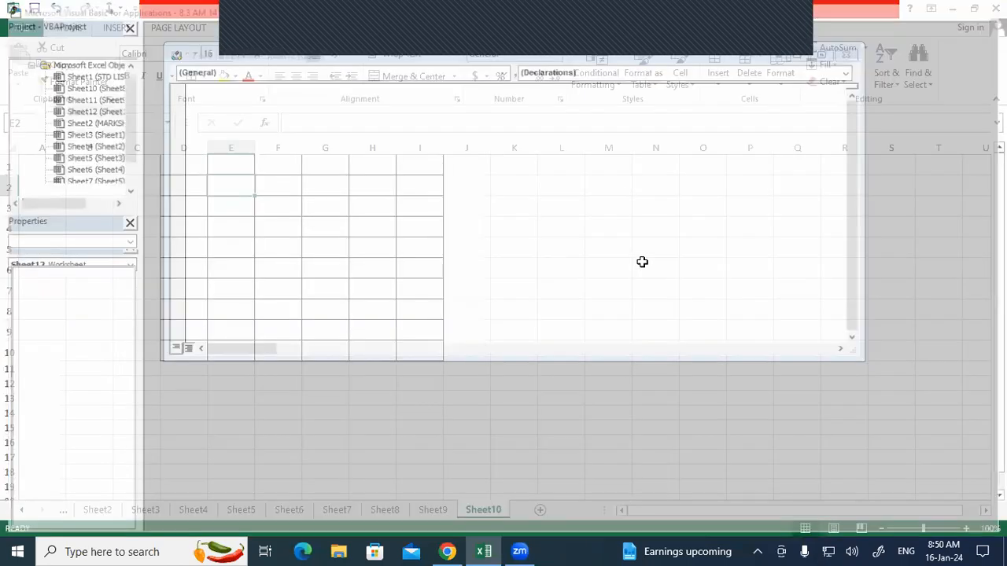
# Step: Test by selecting J10, then moving from D9 down past the grid
pyautogui.click(446, 357)
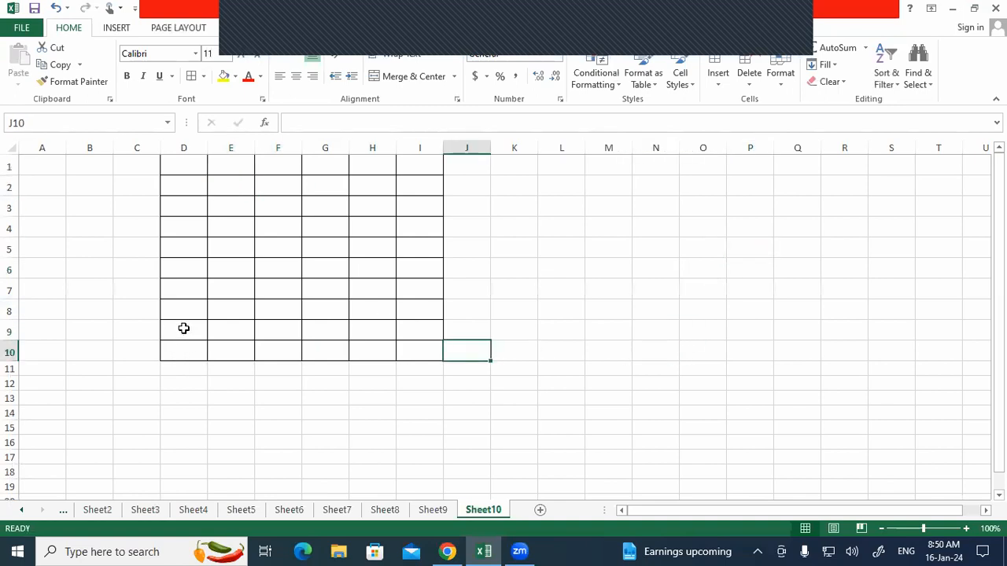
pyautogui.click(184, 328)
pyautogui.press('Down')
pyautogui.press('Down')
pyautogui.press('Down')
pyautogui.press('Down')
pyautogui.press('Down')
pyautogui.press('Down')
pyautogui.press('Down')
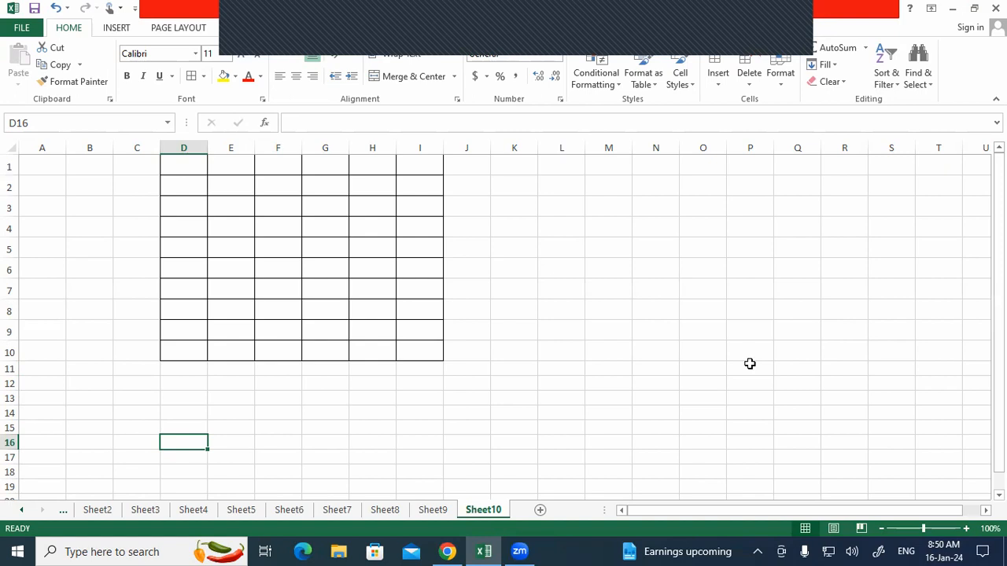
pyautogui.rightClick(481, 514)
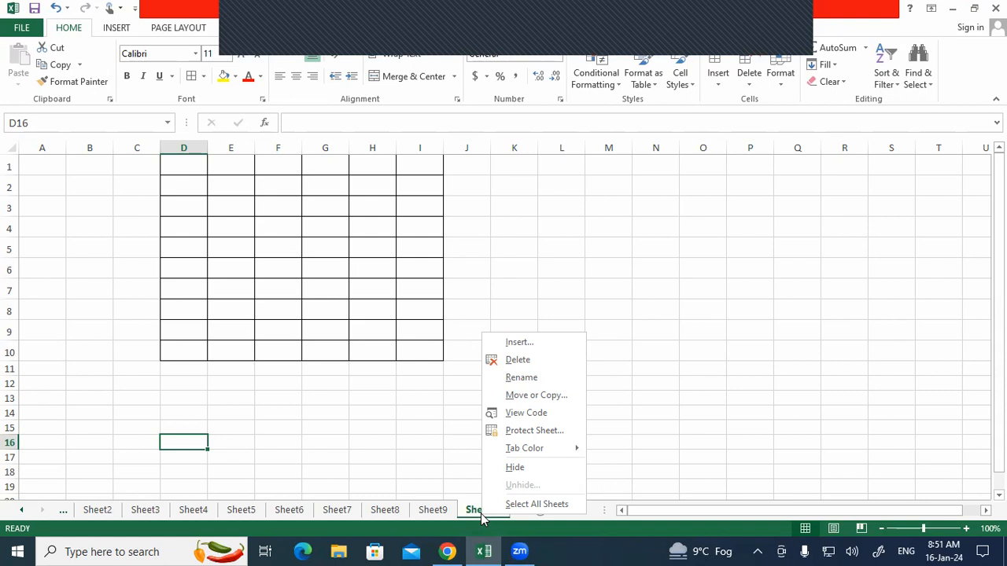
pyautogui.click(725, 16)
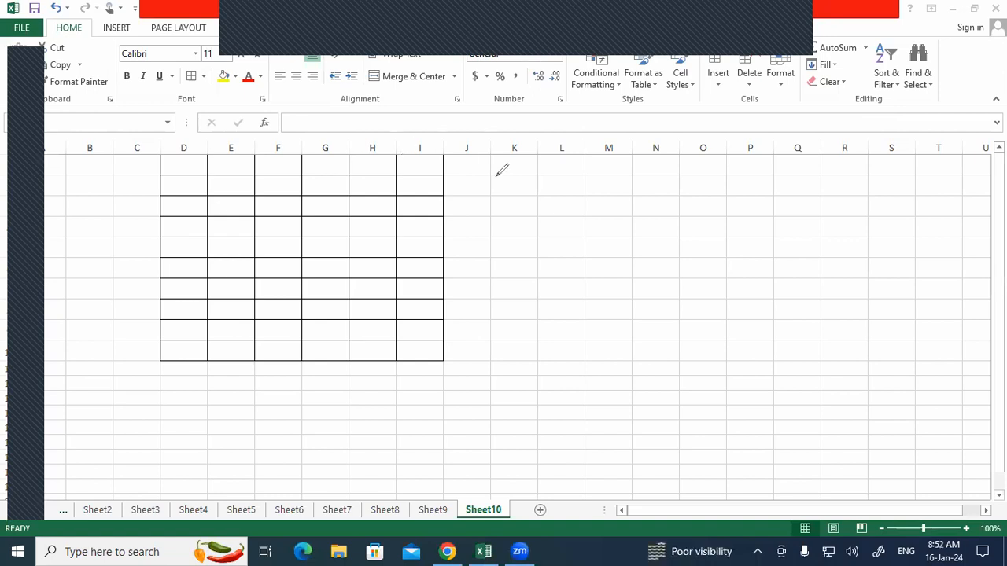
pyautogui.moveTo(508, 232); pyautogui.dragTo(508, 209)
pyautogui.moveTo(529, 209); pyautogui.dragTo(509, 233)
pyautogui.click(485, 511)
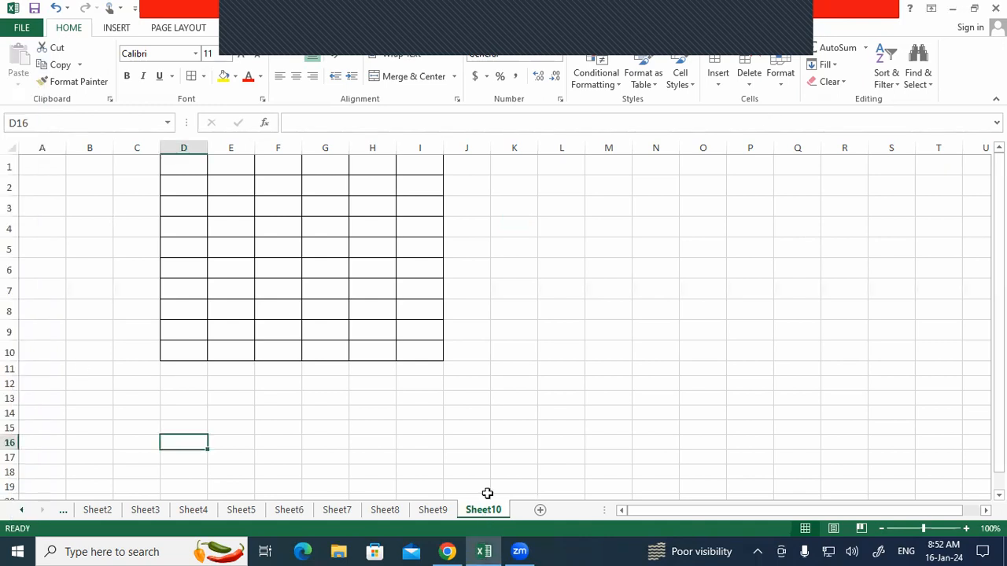
# Step: Reopen Sheet10's code in the VBA editor and select its blank ScrollArea property box
pyautogui.rightClick(484, 511)
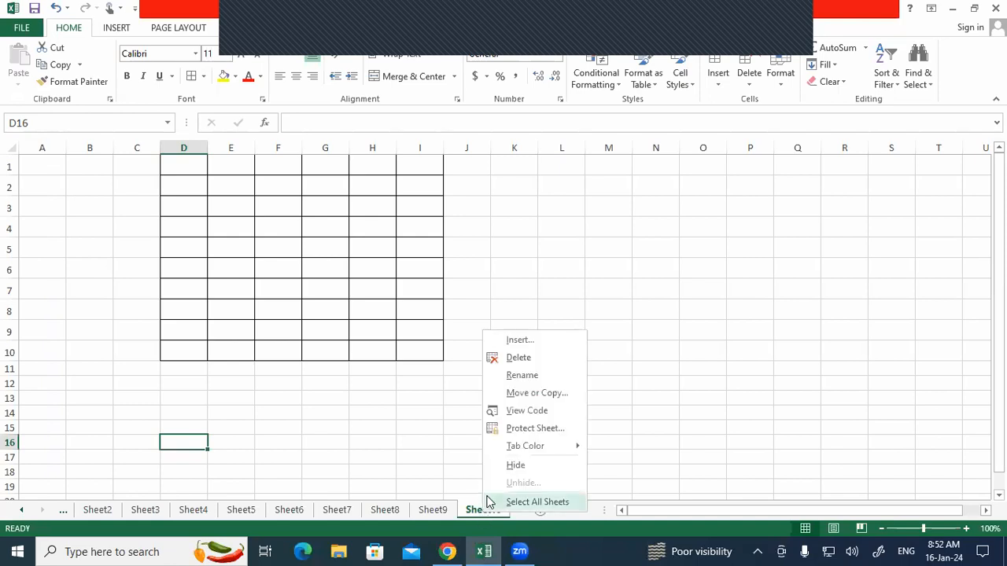
pyautogui.click(513, 411)
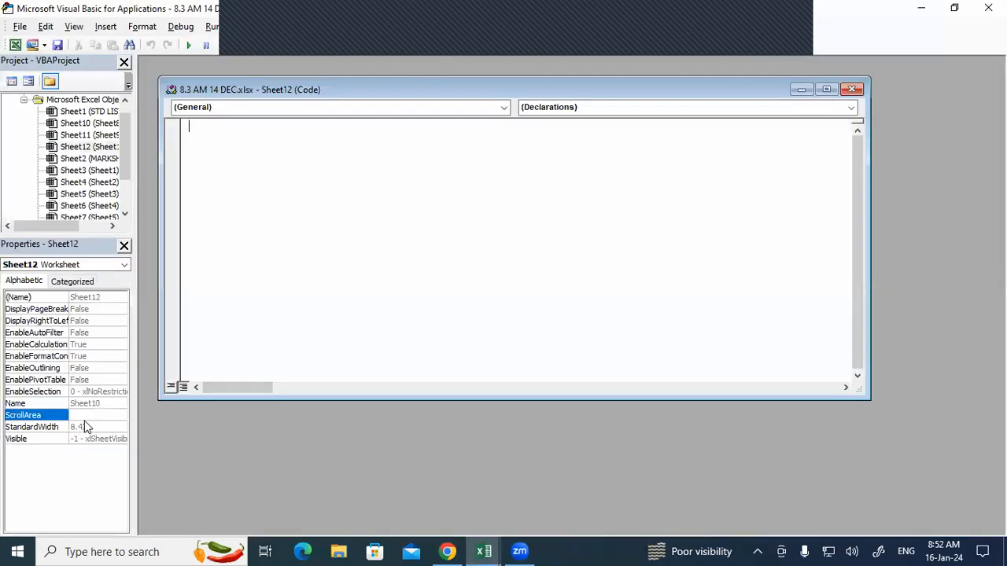
pyautogui.click(93, 416)
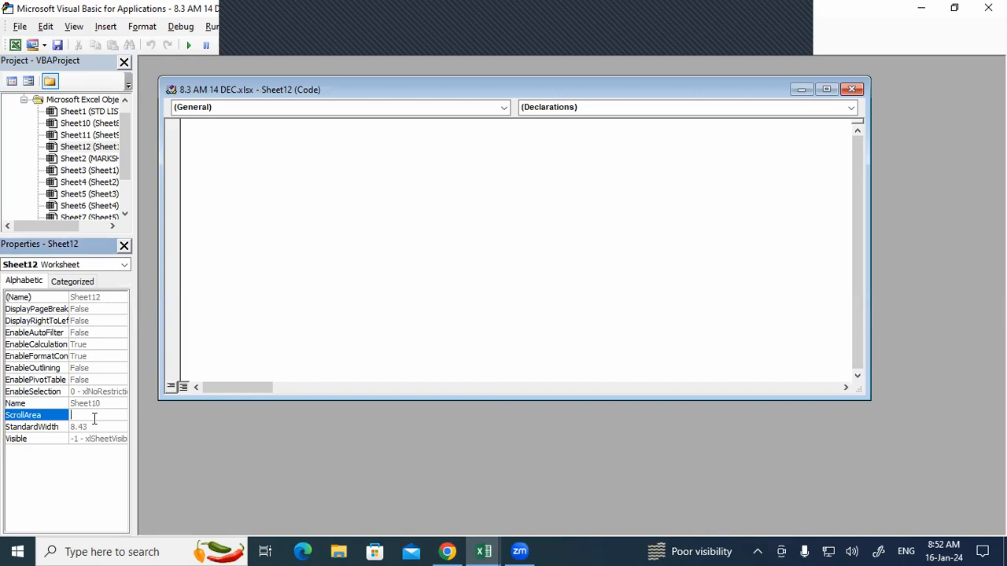